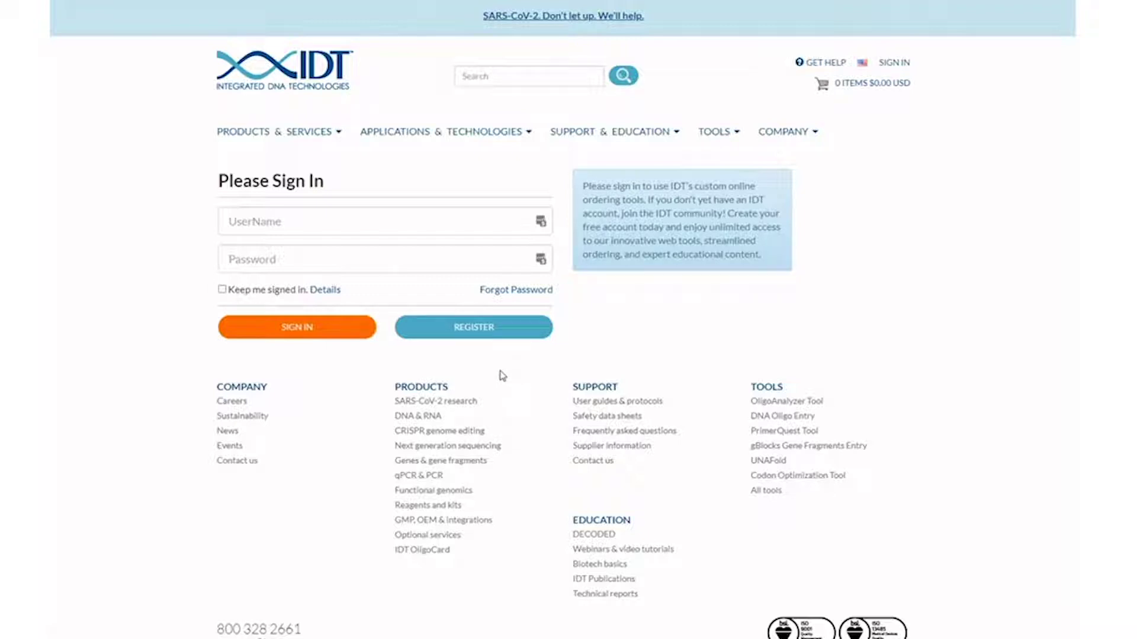
Step: Start registering a new IDT account from the Sign In page
{"action": "left_click", "coordinate": [510, 330]}
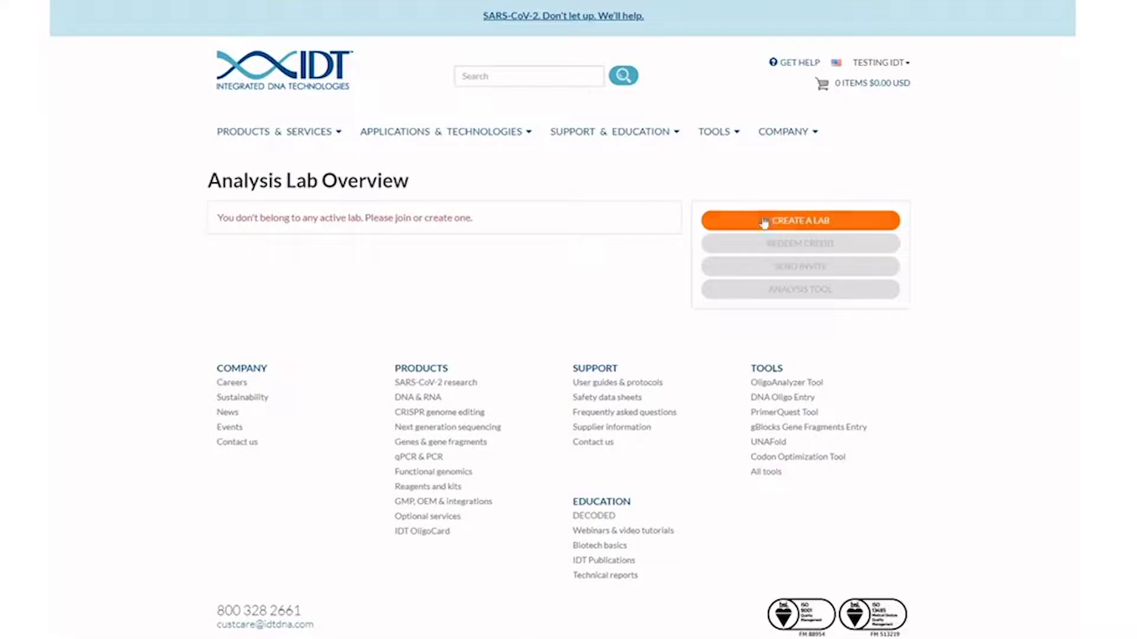
Step: Create a new analysis lab named CRISPAltRationsBFXSupport
{"action": "left_click", "coordinate": [761, 216]}
{"action": "left_click", "coordinate": [585, 314]}
{"action": "type", "text": "CRISPAHRationsBFXSupport"}
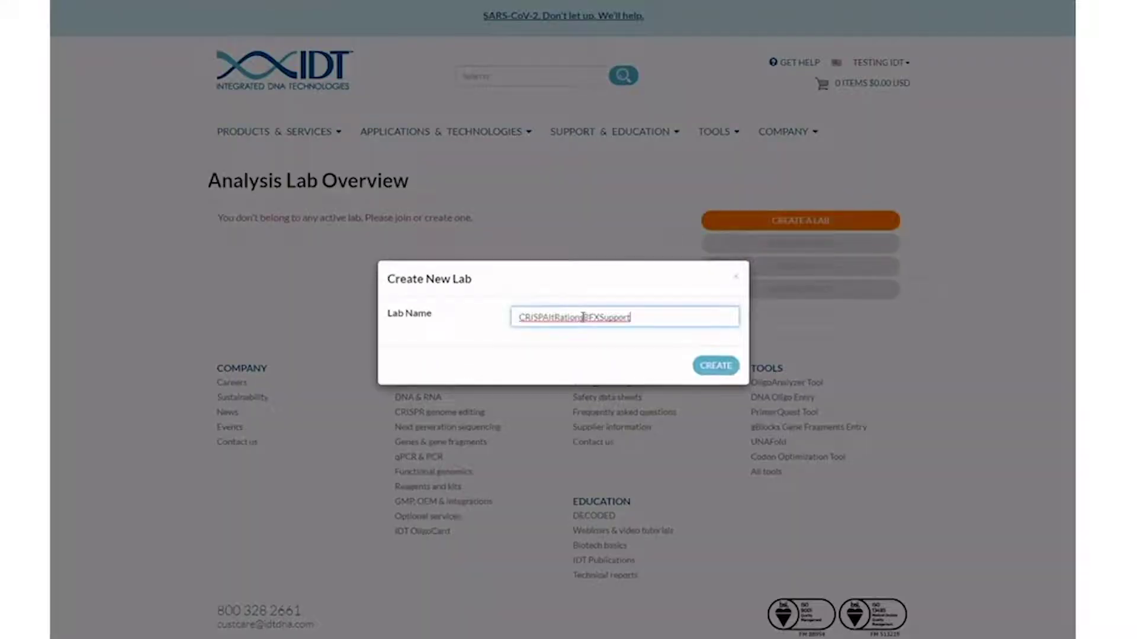
{"action": "left_click", "coordinate": [706, 372]}
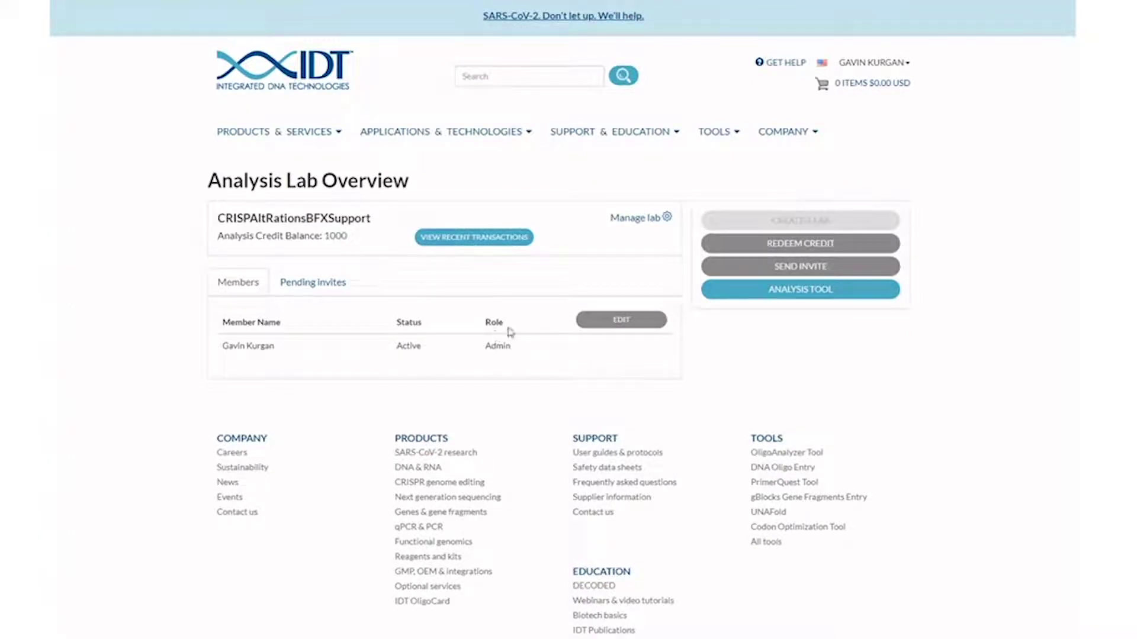
Step: Invite a colleague to the lab by e-mail with a 'Join my analysis lab!' message
{"action": "left_click", "coordinate": [718, 272]}
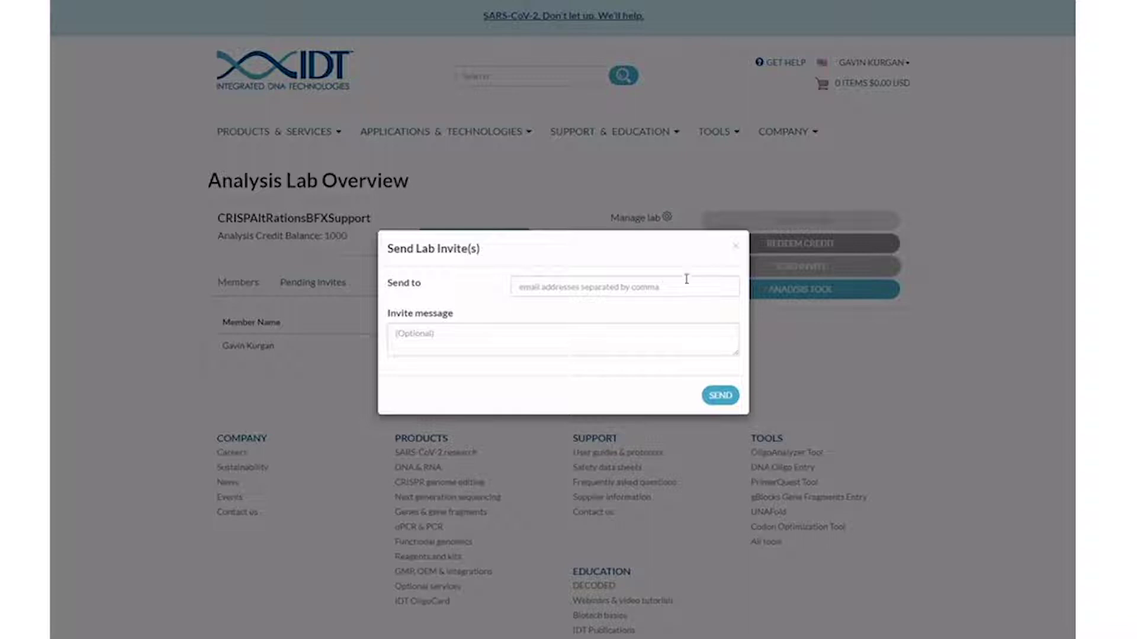
{"action": "left_click", "coordinate": [664, 287]}
{"action": "type", "text": "e"}
{"action": "left_click", "coordinate": [563, 316]}
{"action": "left_click", "coordinate": [484, 341]}
{"action": "key", "text": "Tab"}
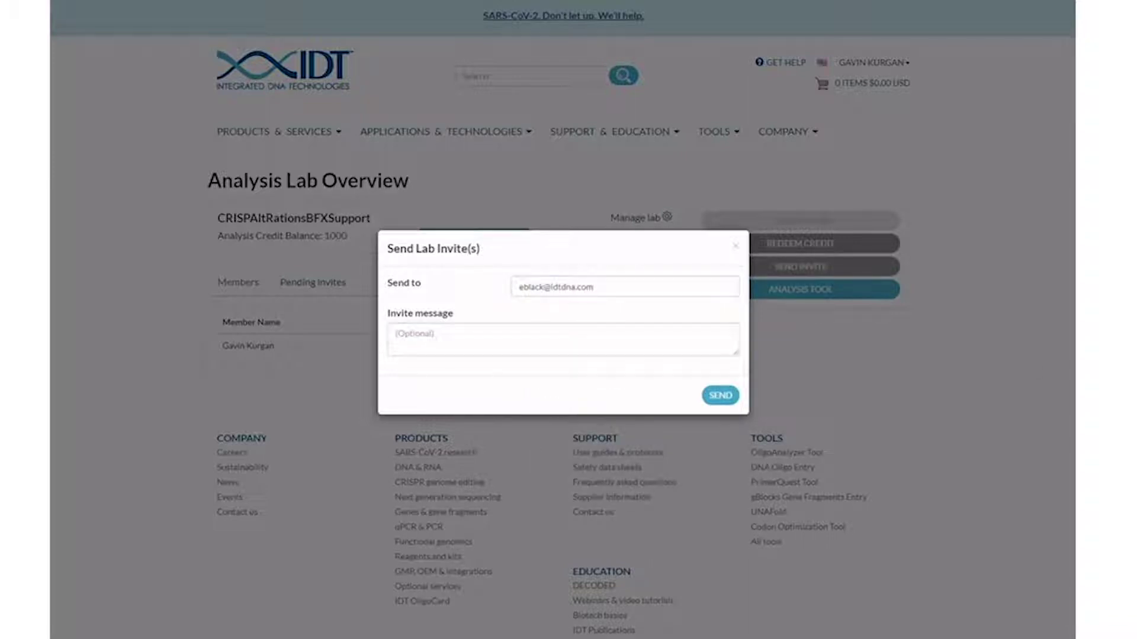
{"action": "left_click", "coordinate": [648, 344]}
{"action": "type", "text": "Hi Ethan: Join my analysis lab!"}
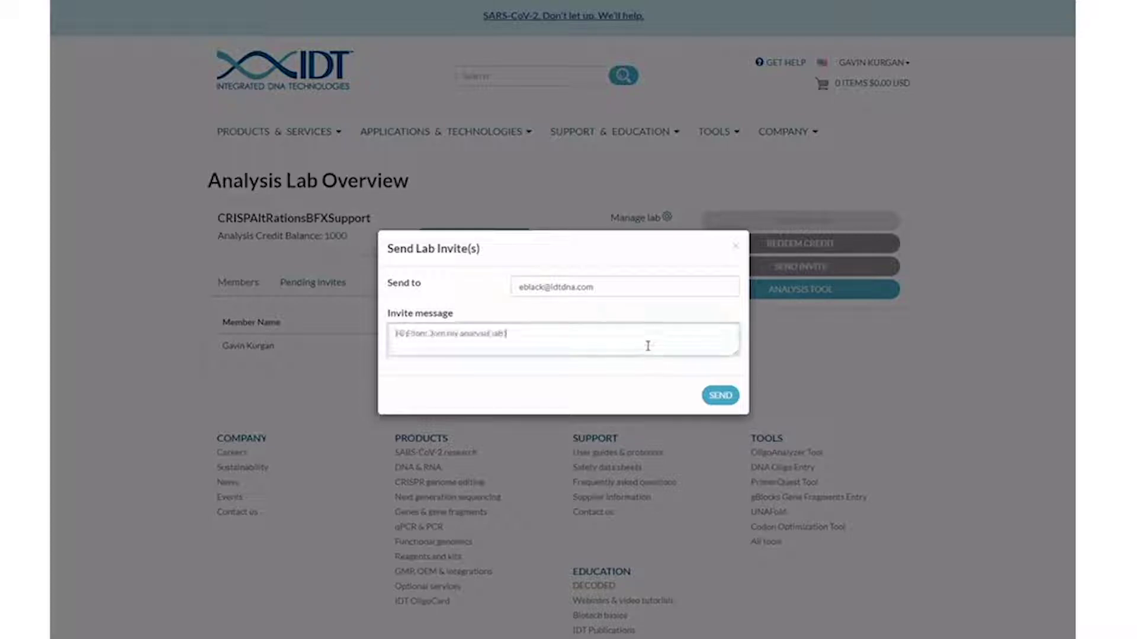
{"action": "left_click", "coordinate": [720, 395]}
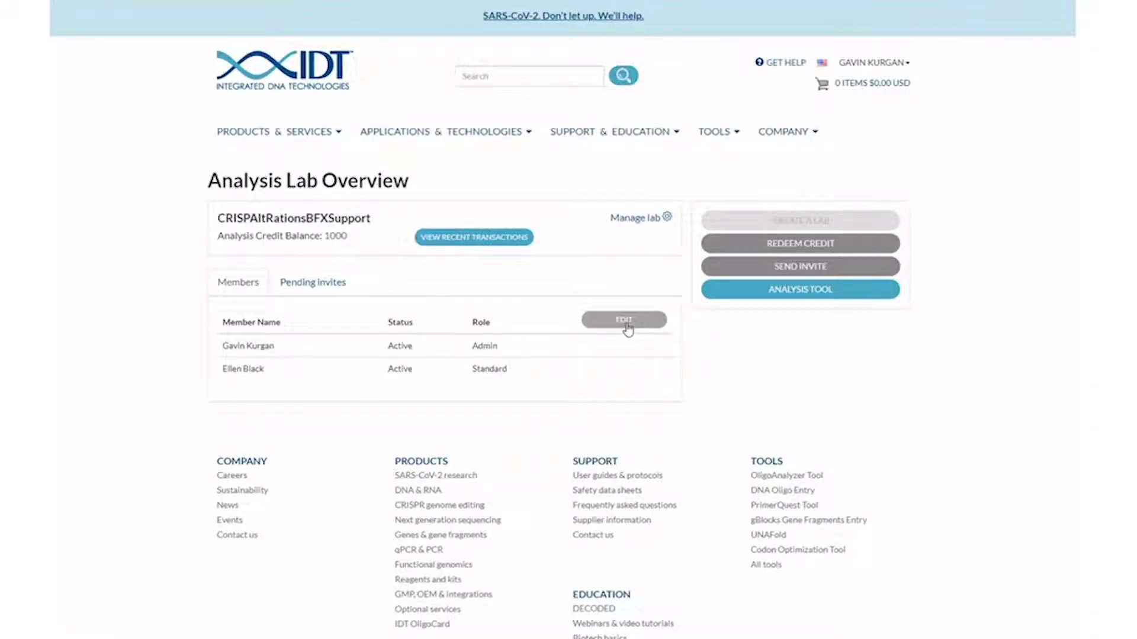
{"action": "left_click", "coordinate": [630, 327]}
{"action": "left_click", "coordinate": [482, 374]}
{"action": "left_click", "coordinate": [482, 414]}
{"action": "left_click", "coordinate": [598, 319]}
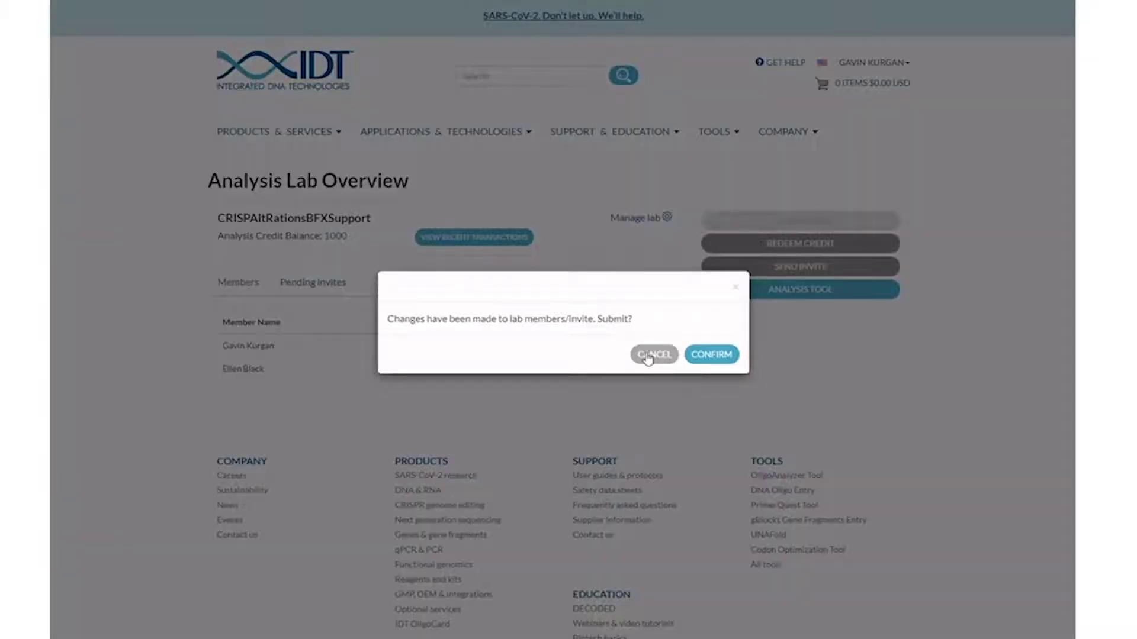
{"action": "left_click", "coordinate": [737, 286]}
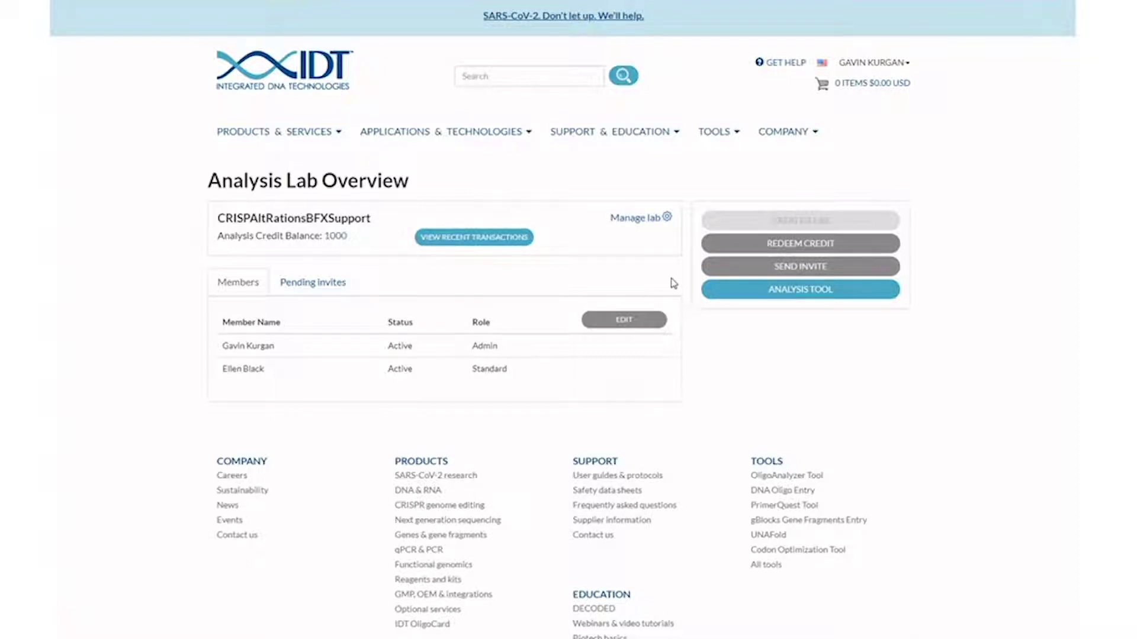
Step: Redeem a credit code, review recent credit transactions, and confirm launching the CRISPR analysis tool
{"action": "left_click", "coordinate": [739, 249]}
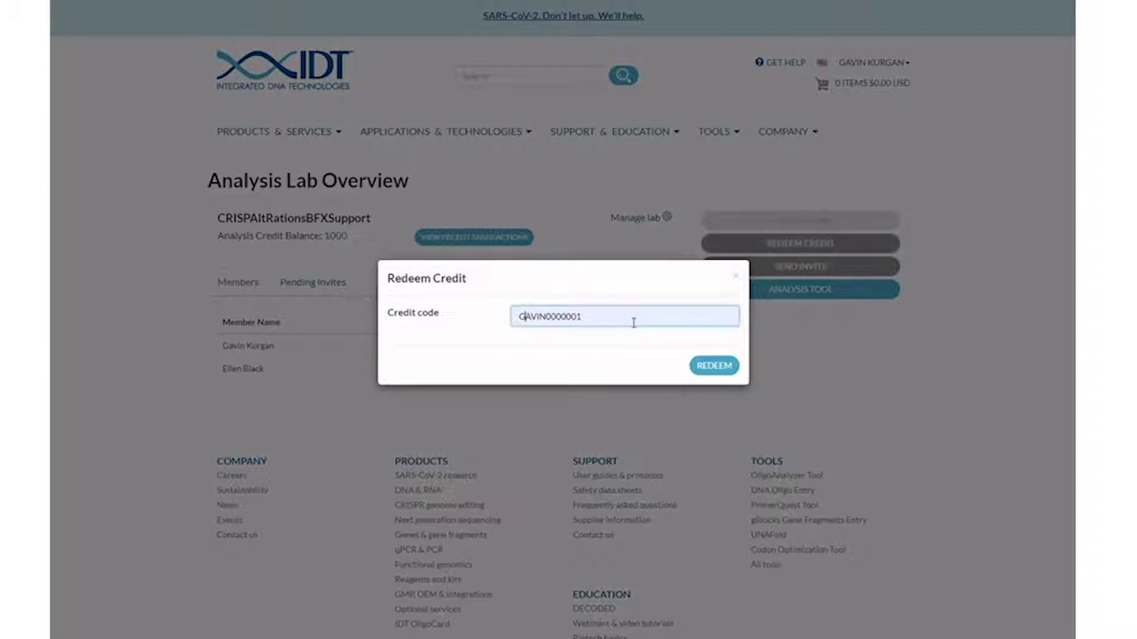
{"action": "left_click", "coordinate": [737, 371]}
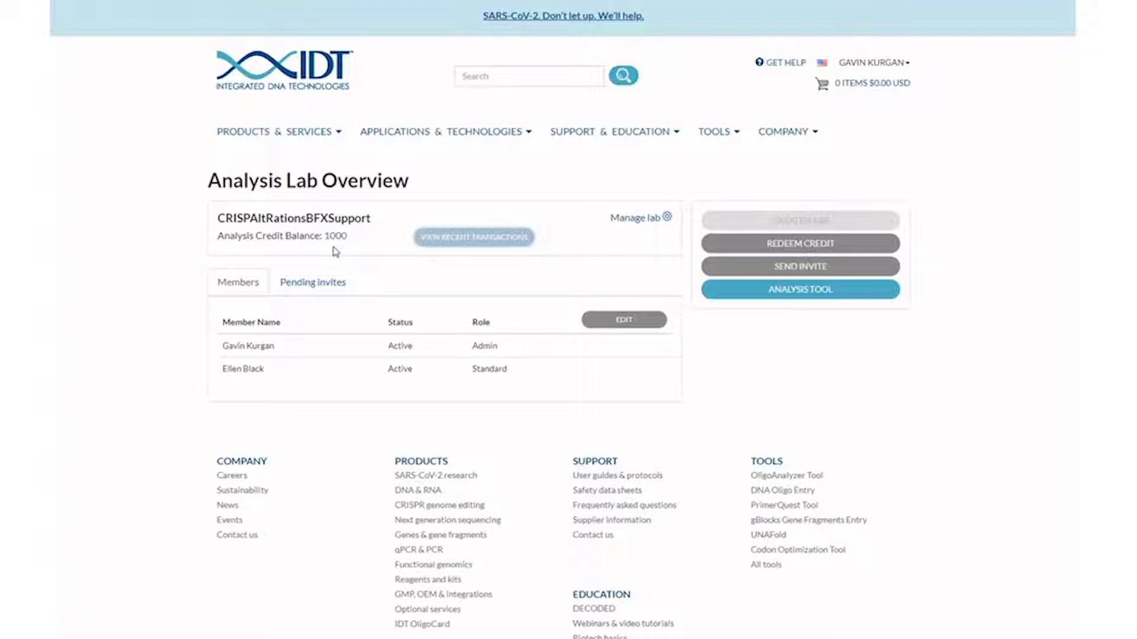
{"action": "left_click", "coordinate": [441, 245]}
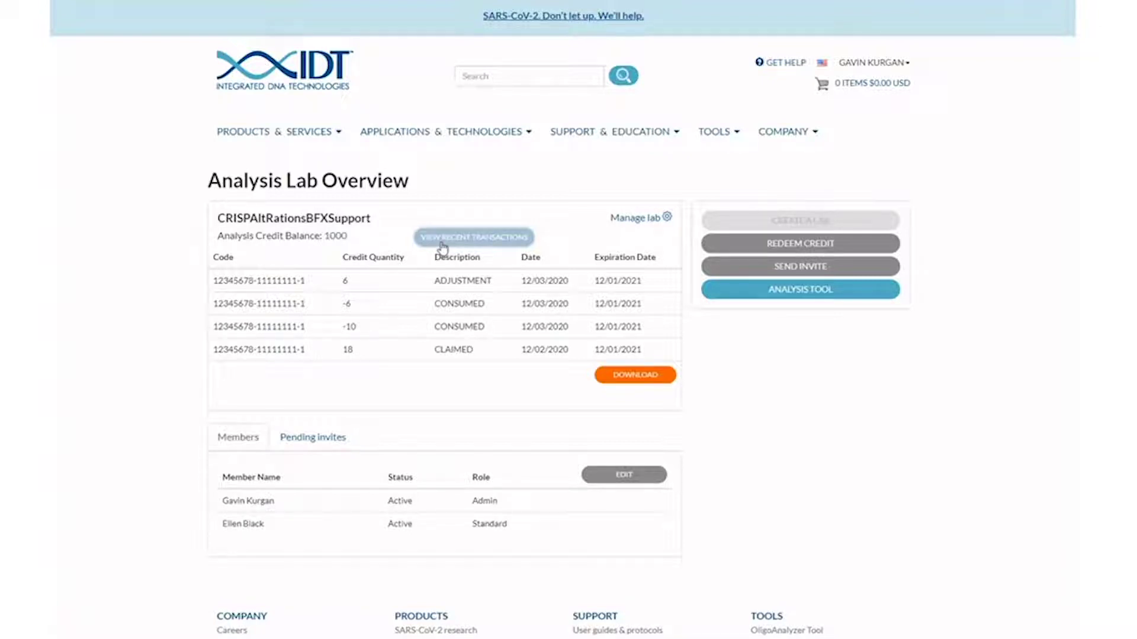
{"action": "left_click", "coordinate": [442, 248]}
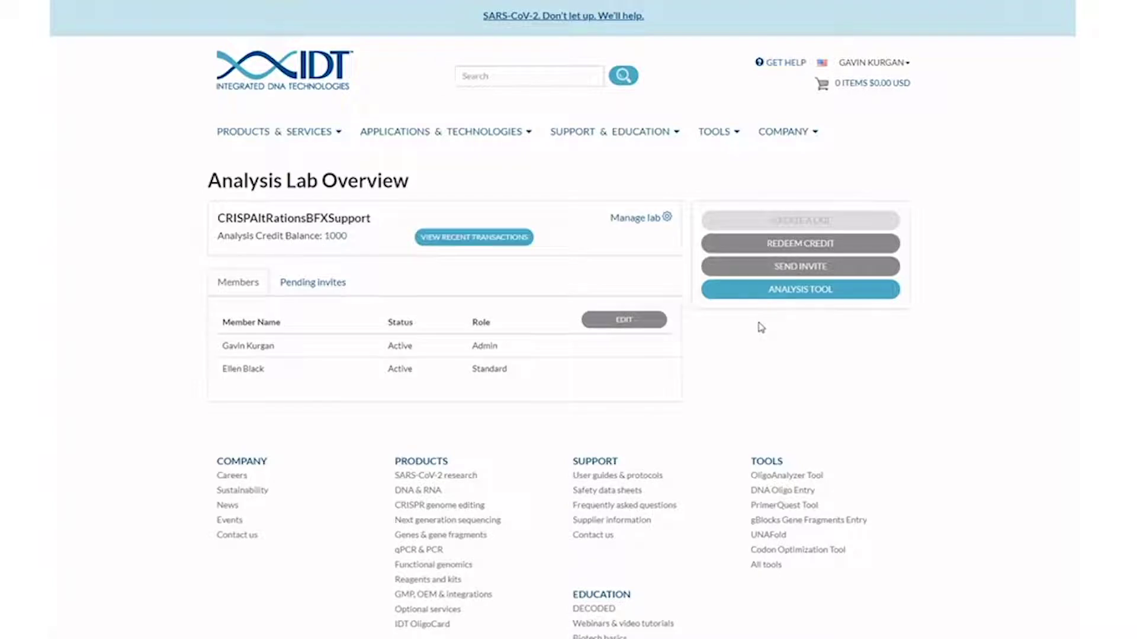
{"action": "left_click", "coordinate": [764, 295]}
{"action": "left_click", "coordinate": [723, 380]}
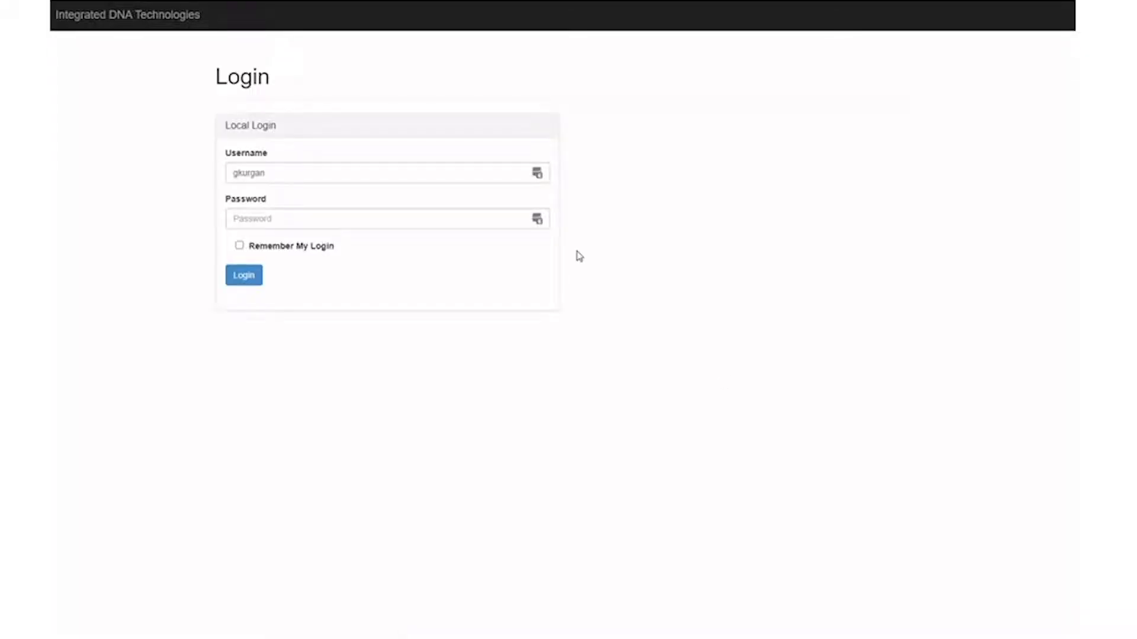
Step: Sign in to the CRISPR Analysis Tool with the account password
{"action": "left_click", "coordinate": [431, 217]}
{"action": "key", "text": "ctrl+v"}
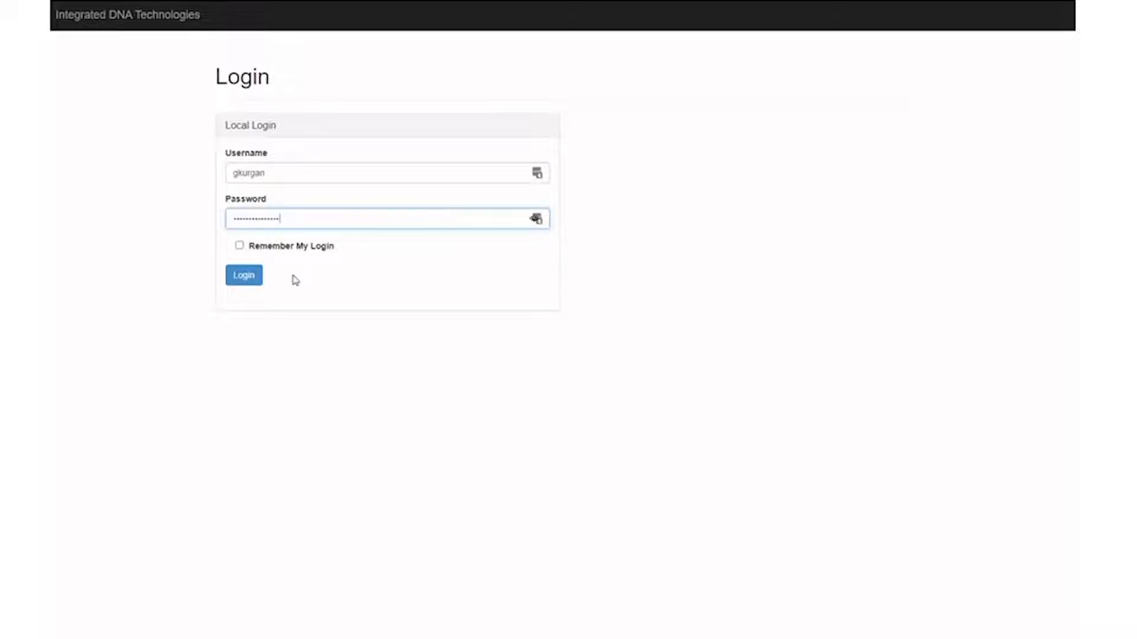
{"action": "left_click", "coordinate": [250, 282]}
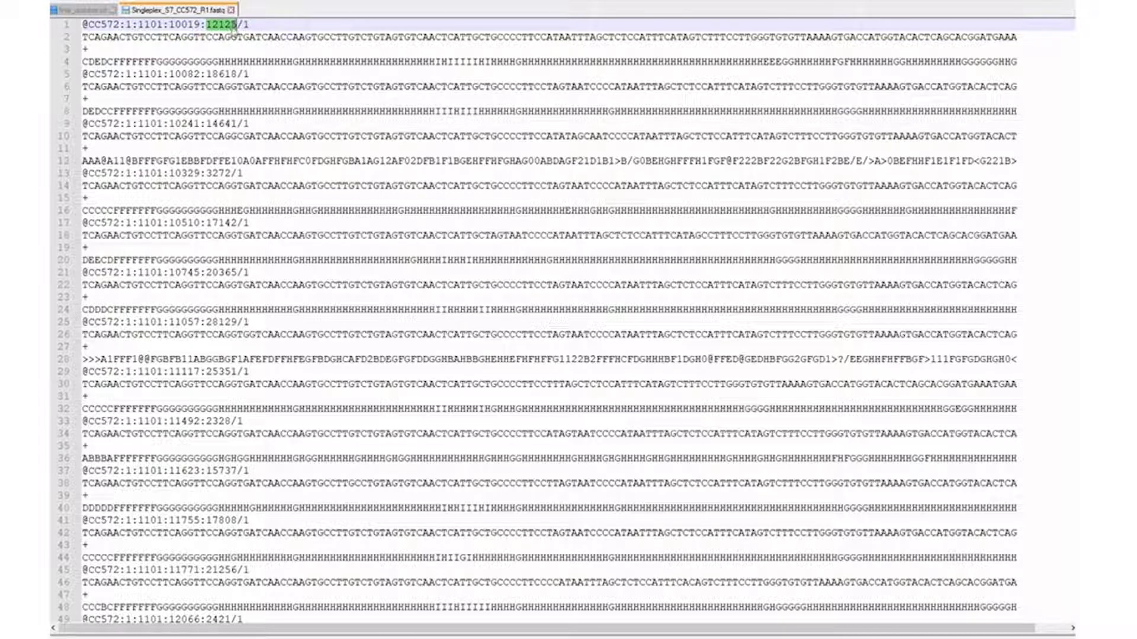
Step: Inspect the first read's sequence line and quality score line in the FASTQ file
{"action": "left_click", "coordinate": [239, 36]}
{"action": "left_click", "coordinate": [176, 62]}
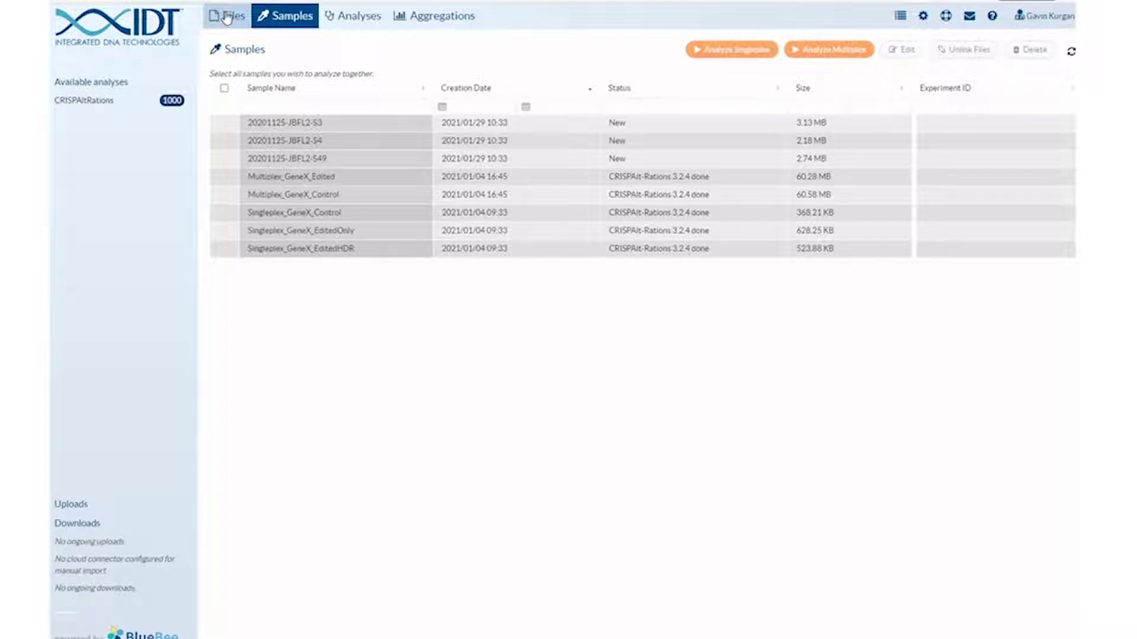
Step: Upload four fastq.gz files and pair TestSample-S3_R1 with TestSample-S3_notauto_R2 as the reverse read
{"action": "left_click", "coordinate": [227, 19]}
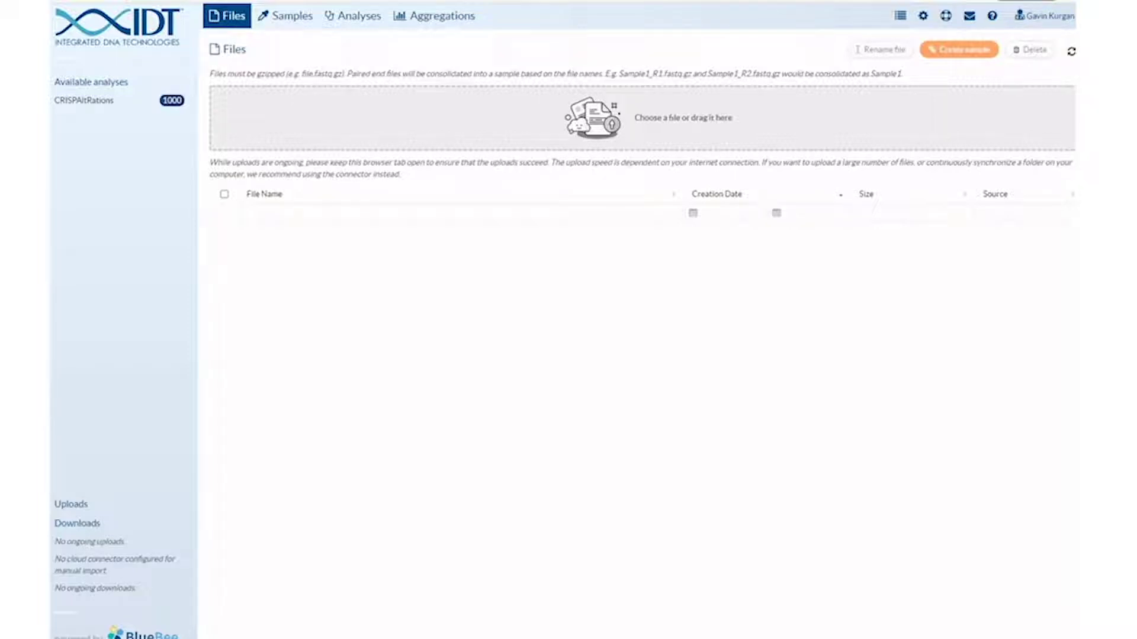
{"action": "left_click_drag", "start_coordinate": [1136, 118], "coordinate": [677, 124]}
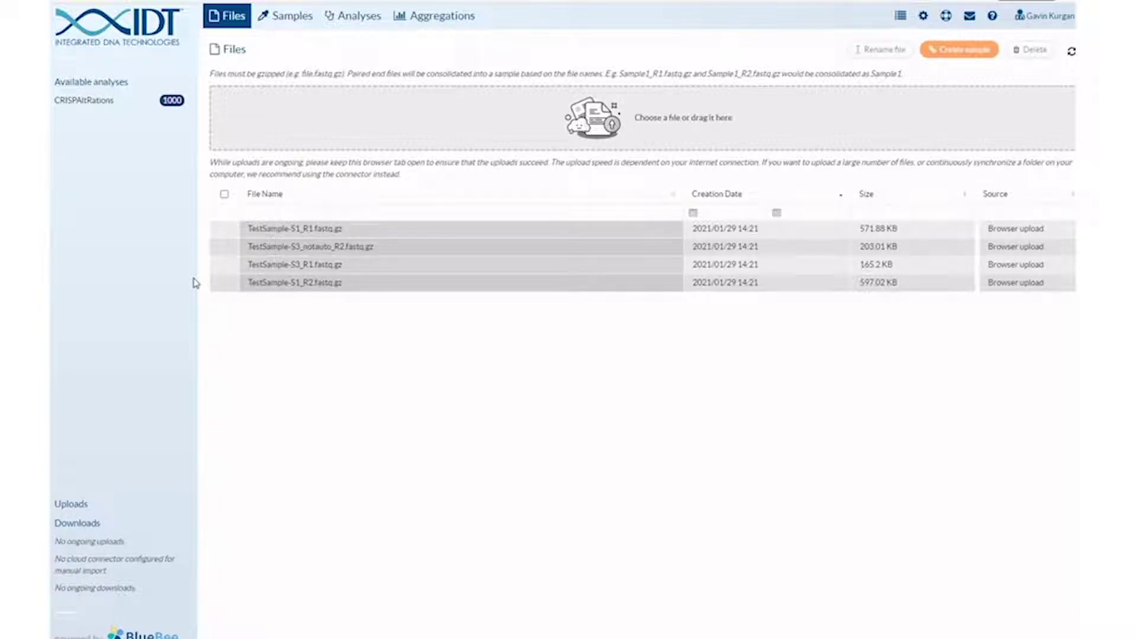
{"action": "left_click", "coordinate": [224, 266]}
{"action": "left_click", "coordinate": [224, 247]}
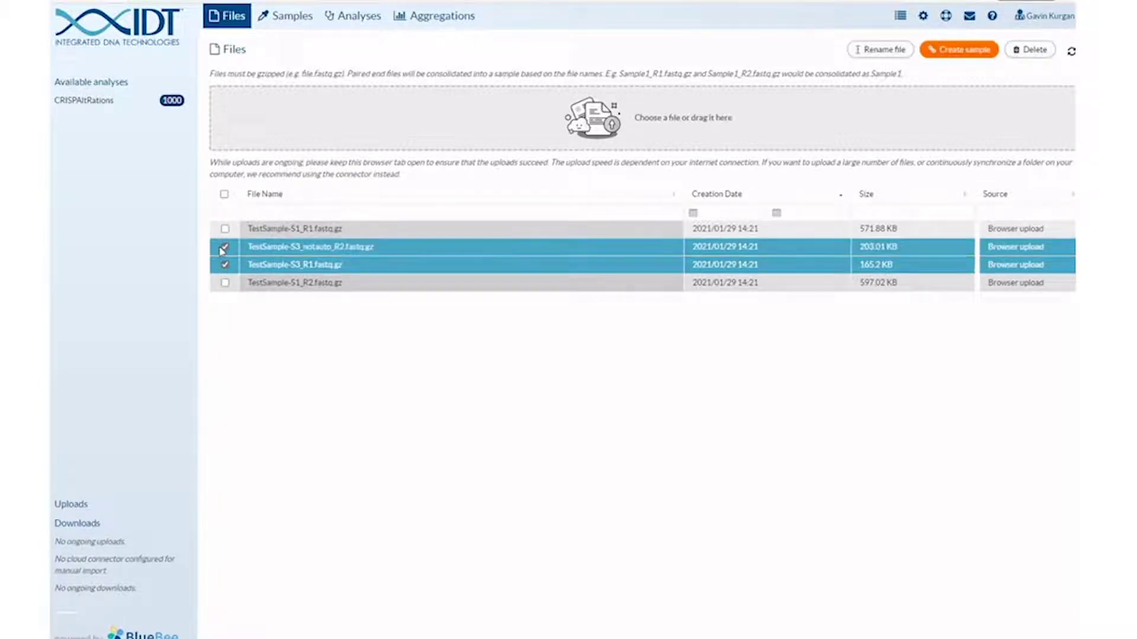
{"action": "left_click", "coordinate": [962, 50]}
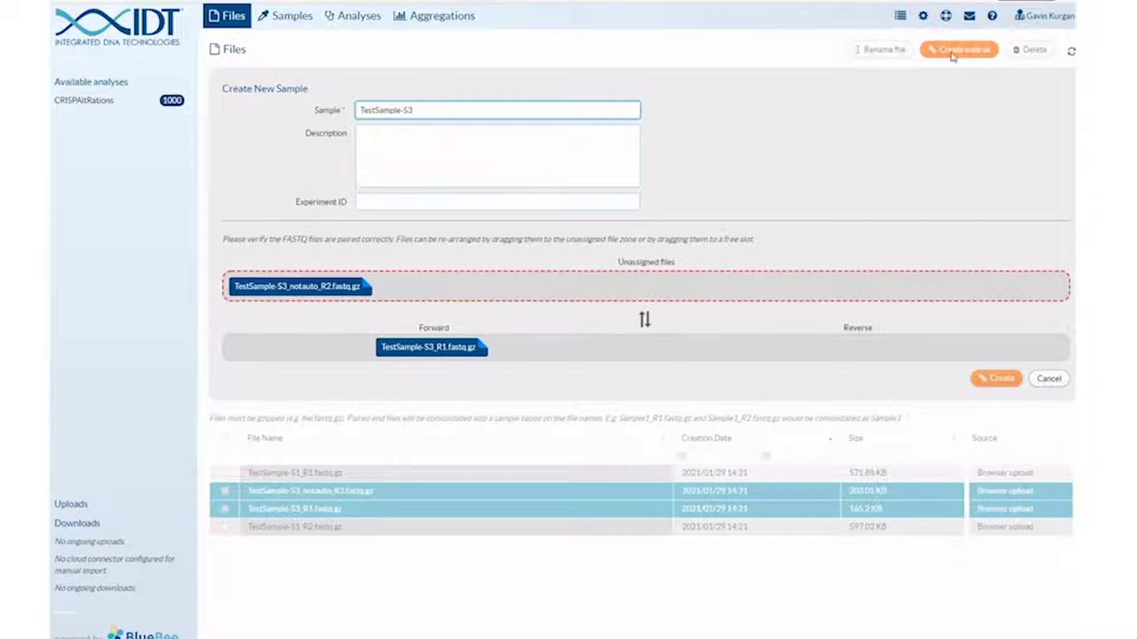
{"action": "left_click", "coordinate": [995, 382]}
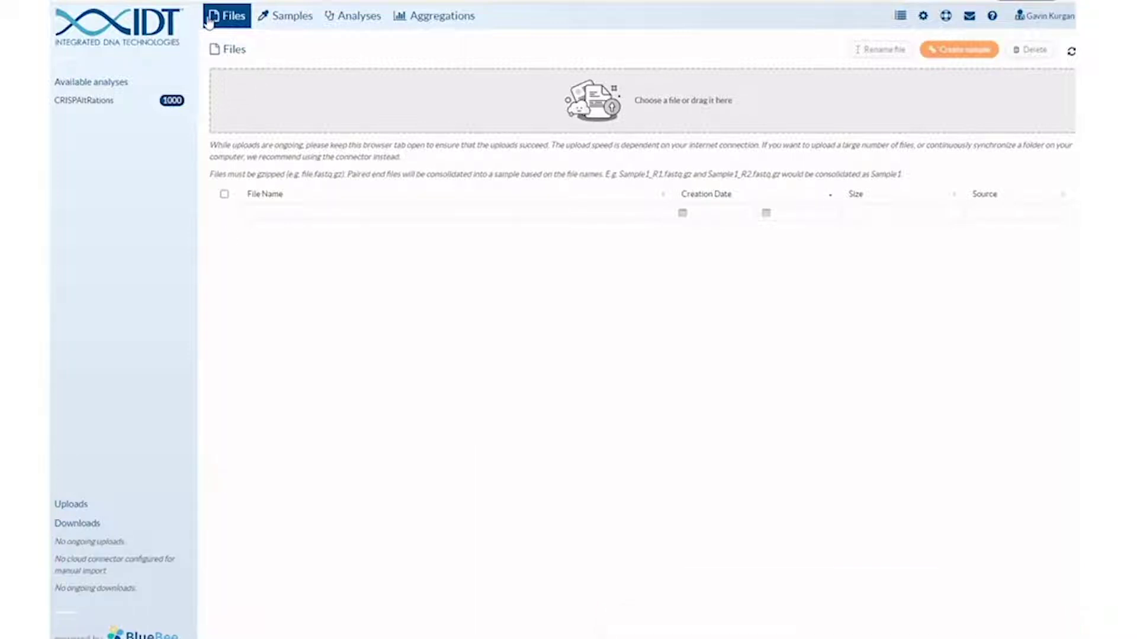
Step: Add a new local connector named This with Windows as its operating system
{"action": "left_click", "coordinate": [925, 26]}
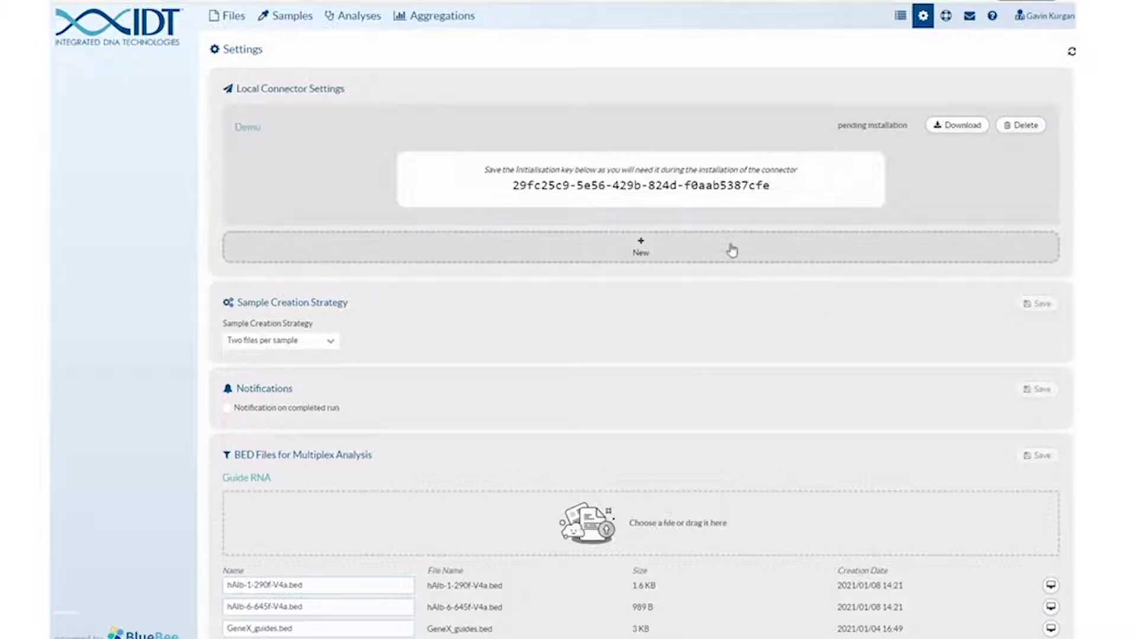
{"action": "left_click", "coordinate": [733, 251]}
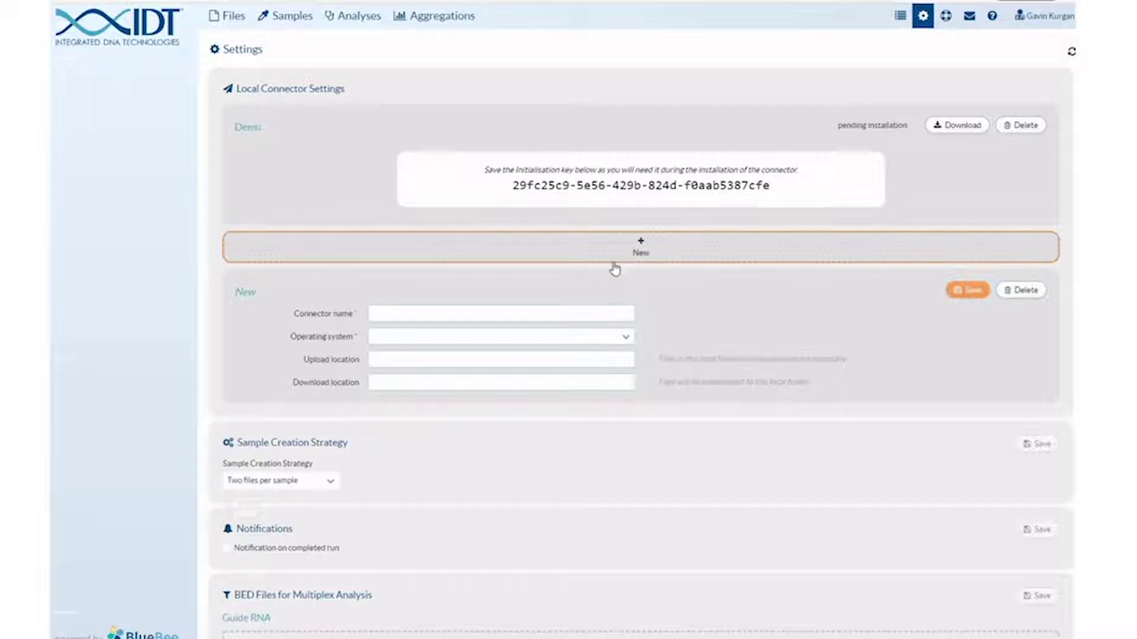
{"action": "left_click", "coordinate": [505, 314]}
{"action": "left_click", "coordinate": [501, 342]}
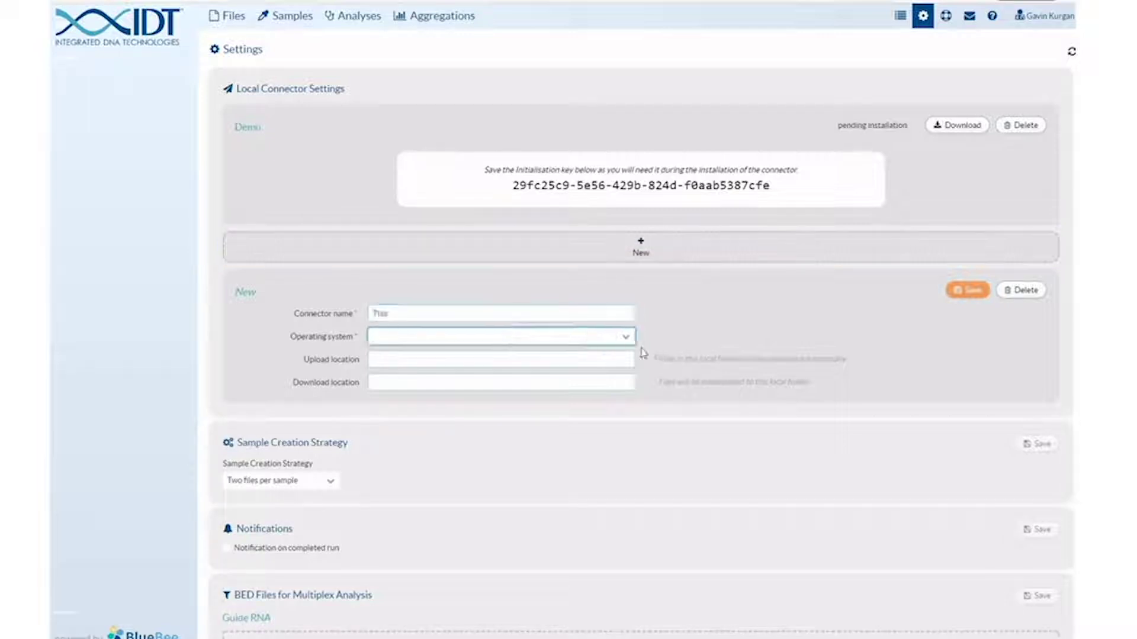
{"action": "left_click", "coordinate": [627, 337]}
{"action": "left_click", "coordinate": [544, 368]}
Step: Save it with upload location C:/Documents/, download its installer, and start another connector form
{"action": "left_click", "coordinate": [500, 361]}
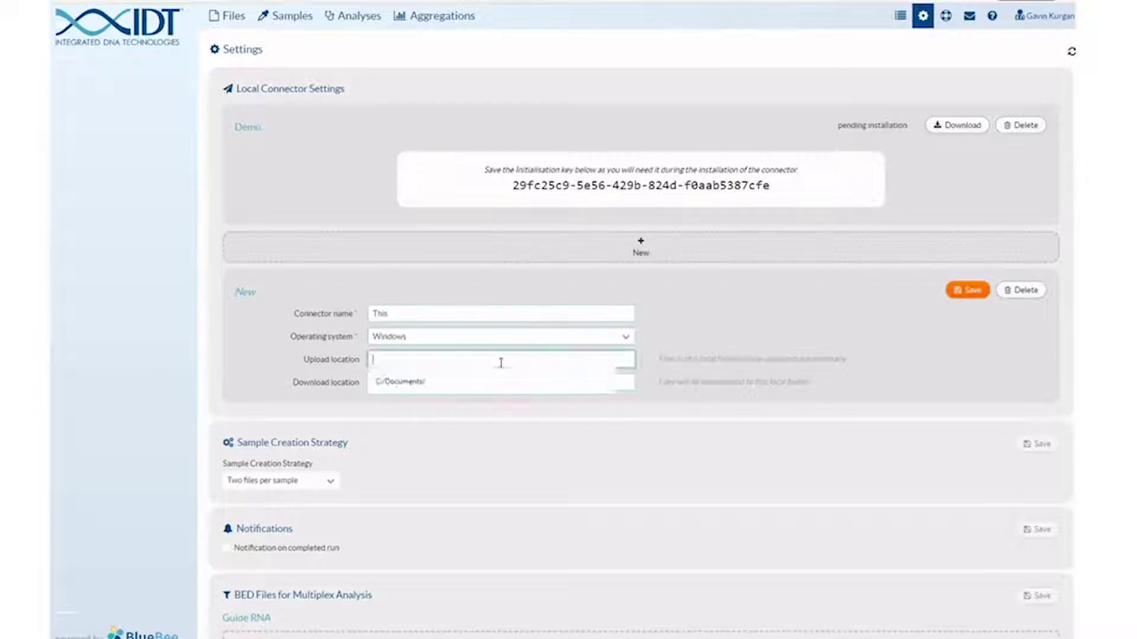
{"action": "left_click", "coordinate": [496, 382]}
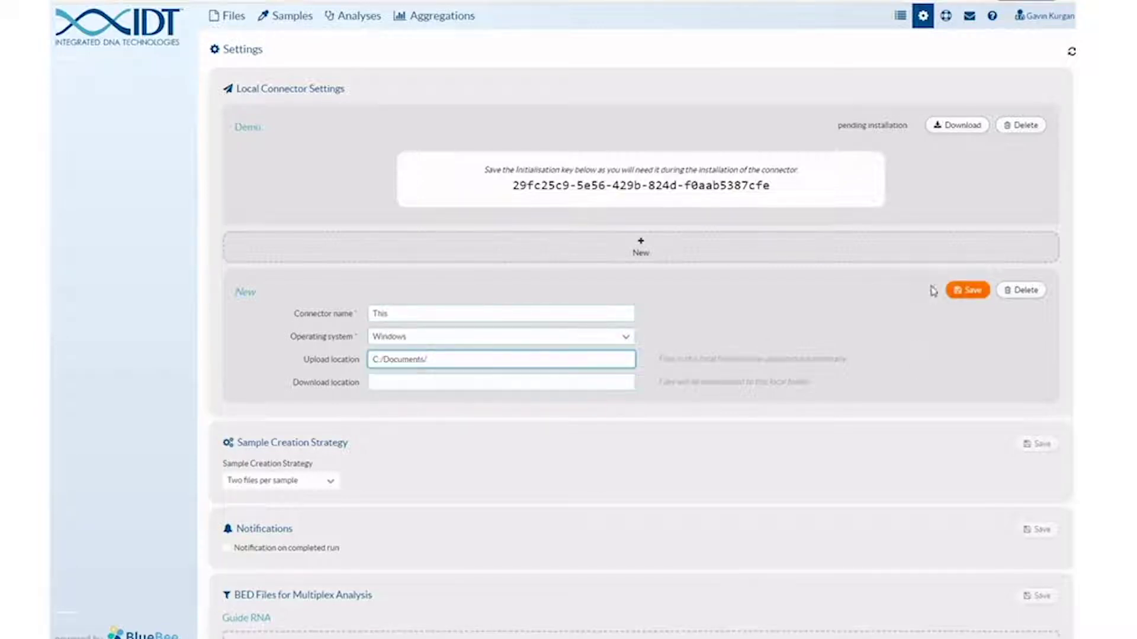
{"action": "left_click", "coordinate": [982, 293]}
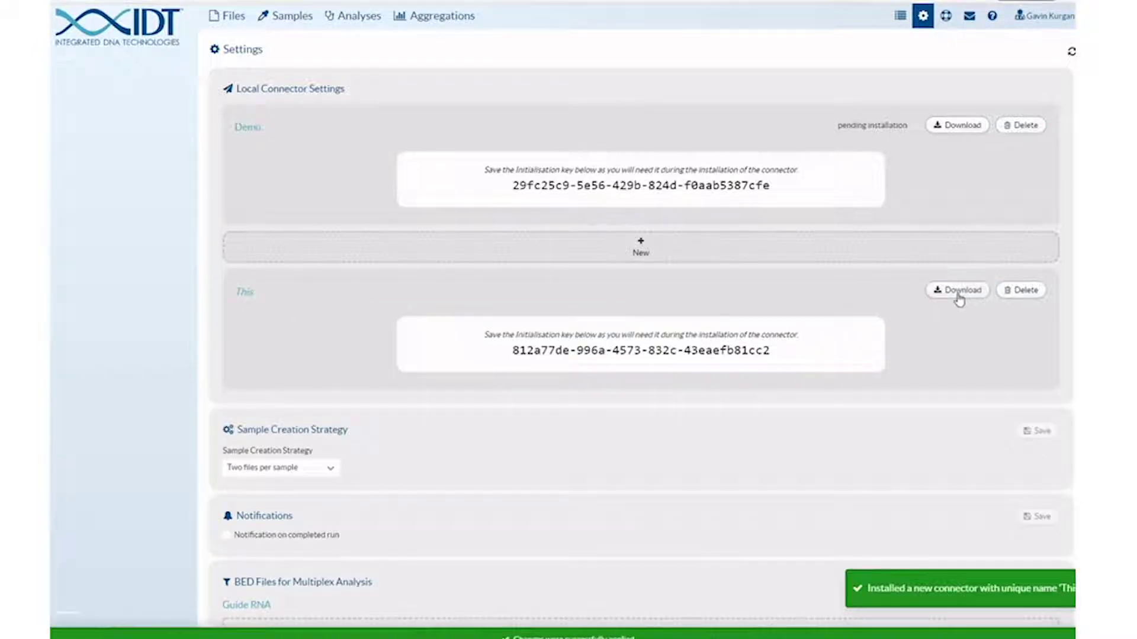
{"action": "left_click", "coordinate": [959, 291]}
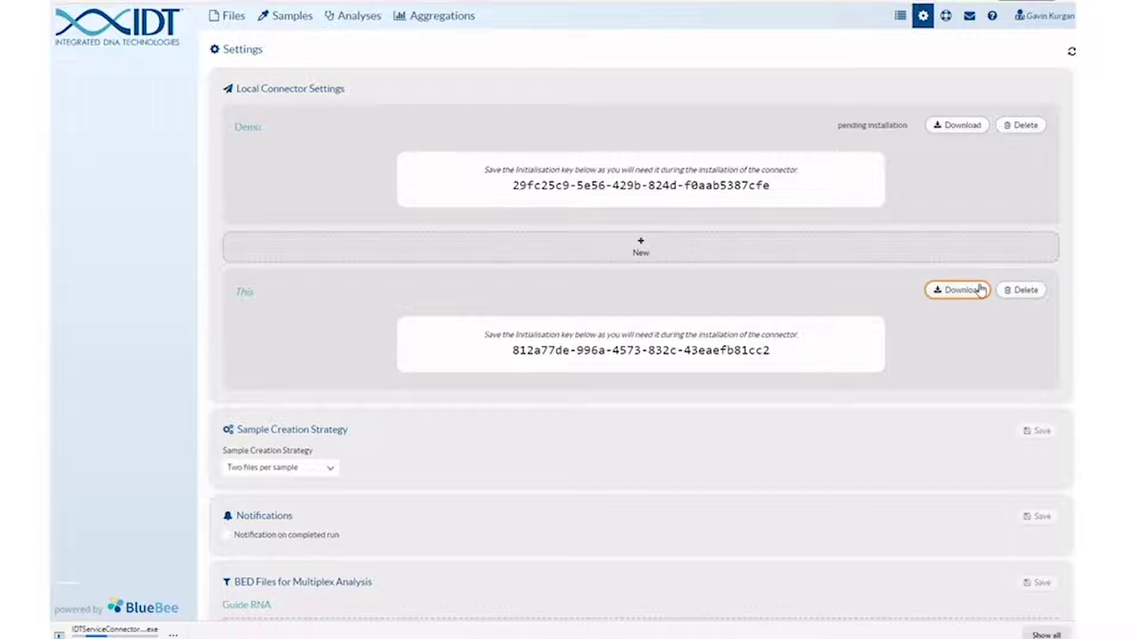
{"action": "left_click", "coordinate": [641, 246]}
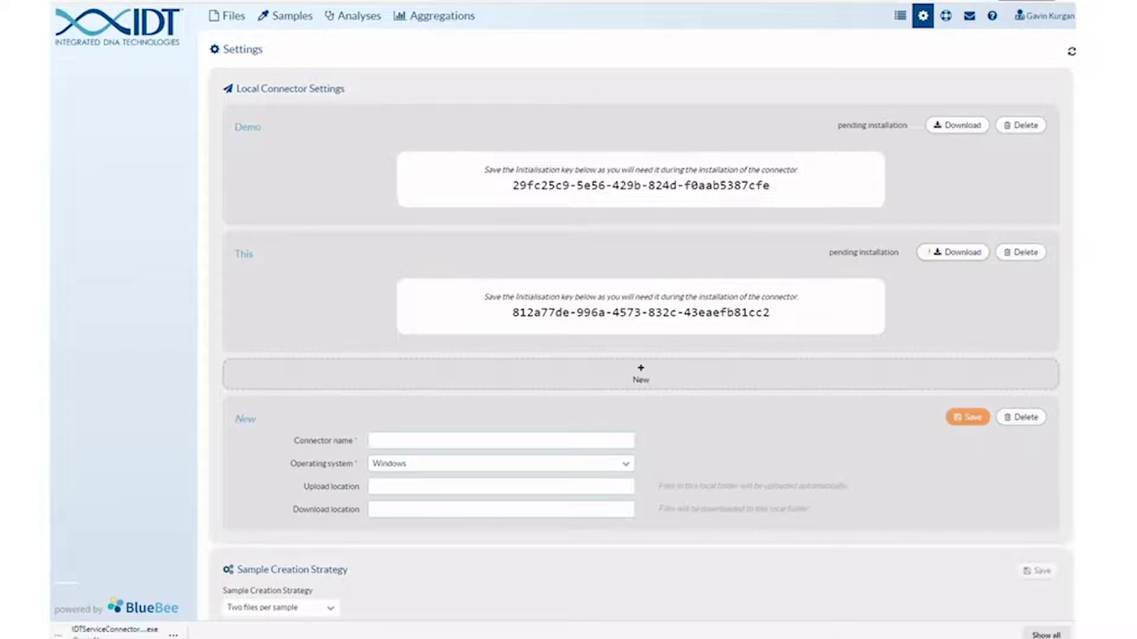
{"action": "scroll", "coordinate": [929, 251], "scroll_direction": "down", "scroll_amount": 15}
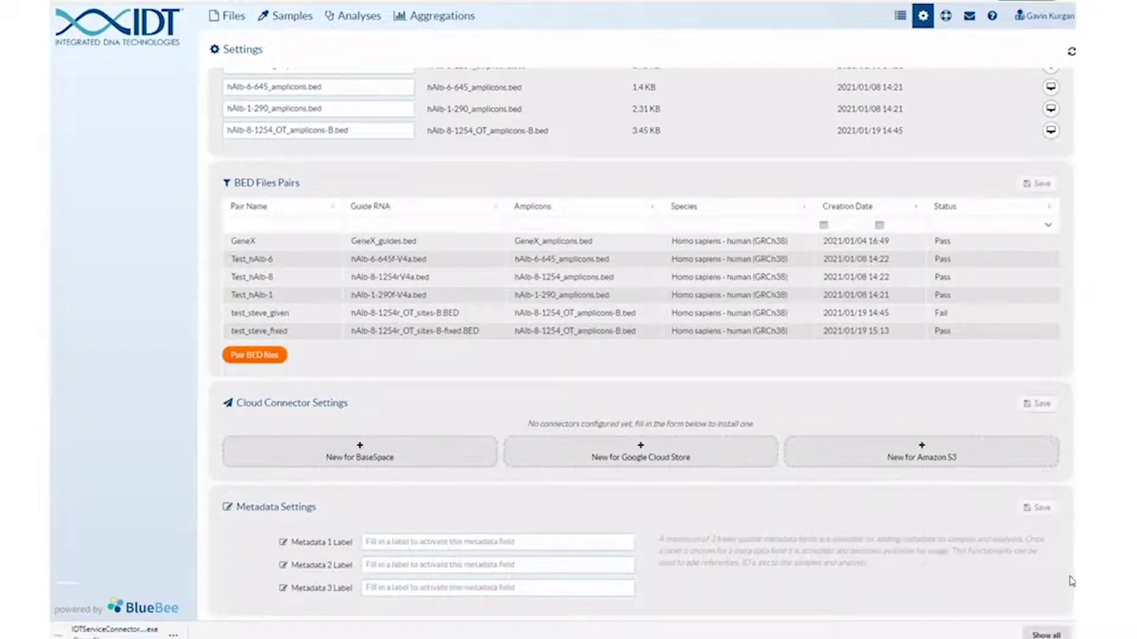
{"action": "left_click", "coordinate": [894, 462]}
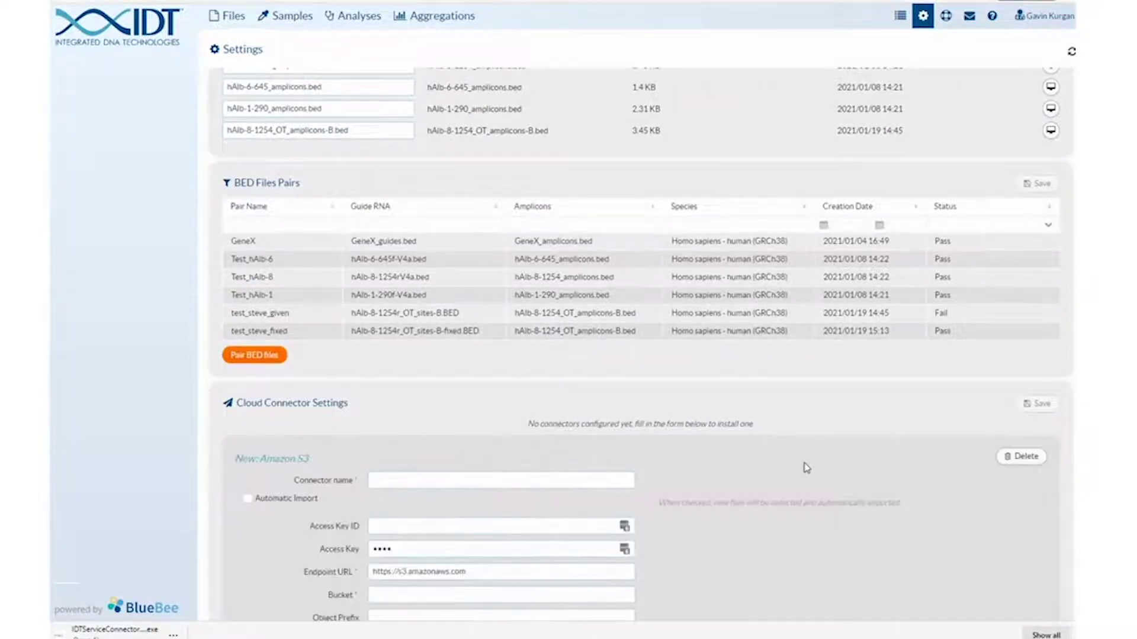
{"action": "scroll", "coordinate": [828, 466], "scroll_direction": "down", "scroll_amount": 1}
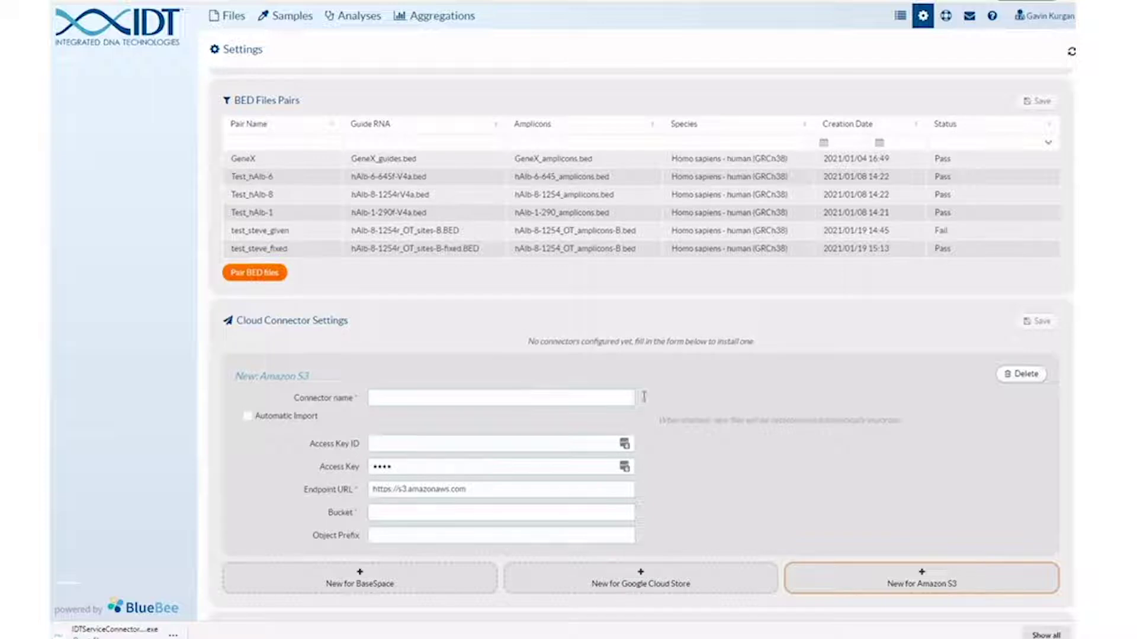
{"action": "left_click", "coordinate": [993, 16]}
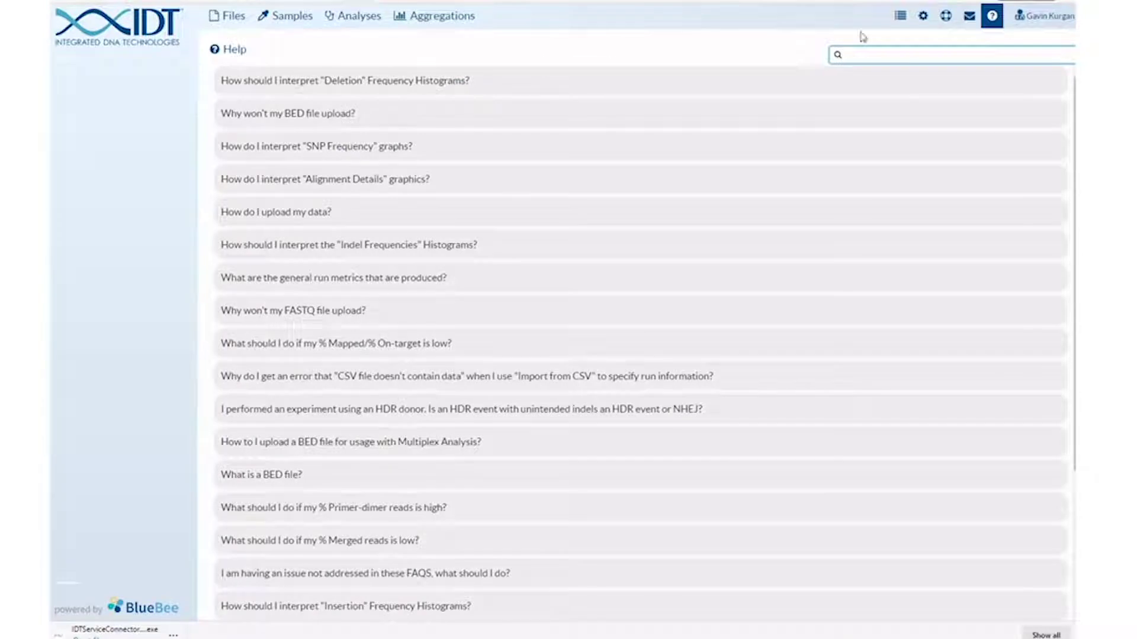
{"action": "left_click", "coordinate": [922, 16]}
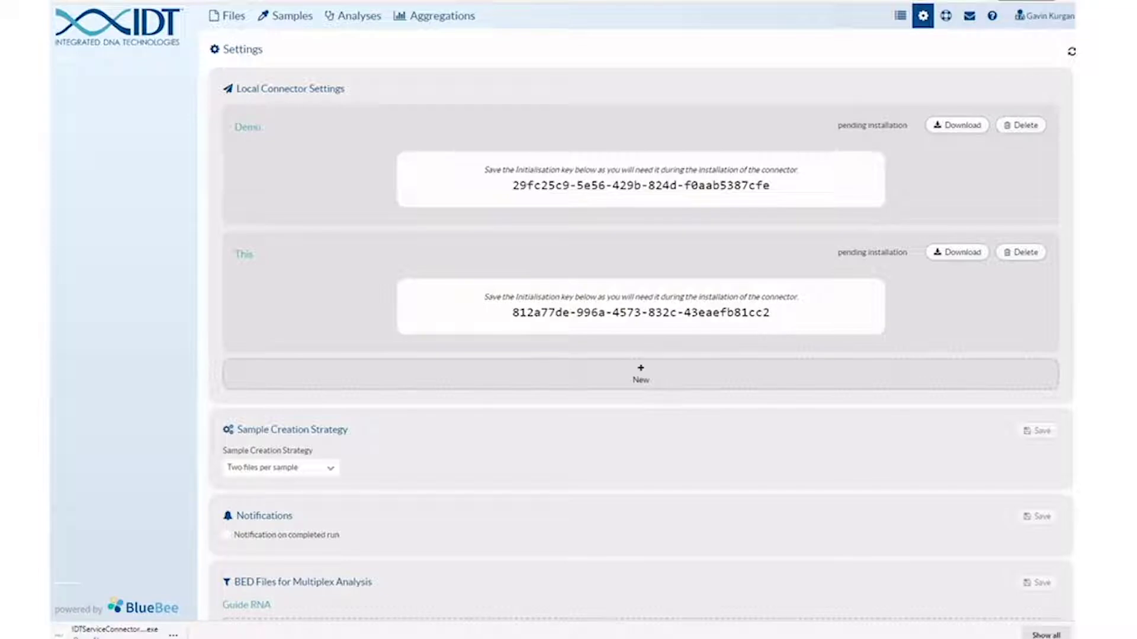
{"action": "scroll", "coordinate": [999, 294], "scroll_direction": "down", "scroll_amount": 6}
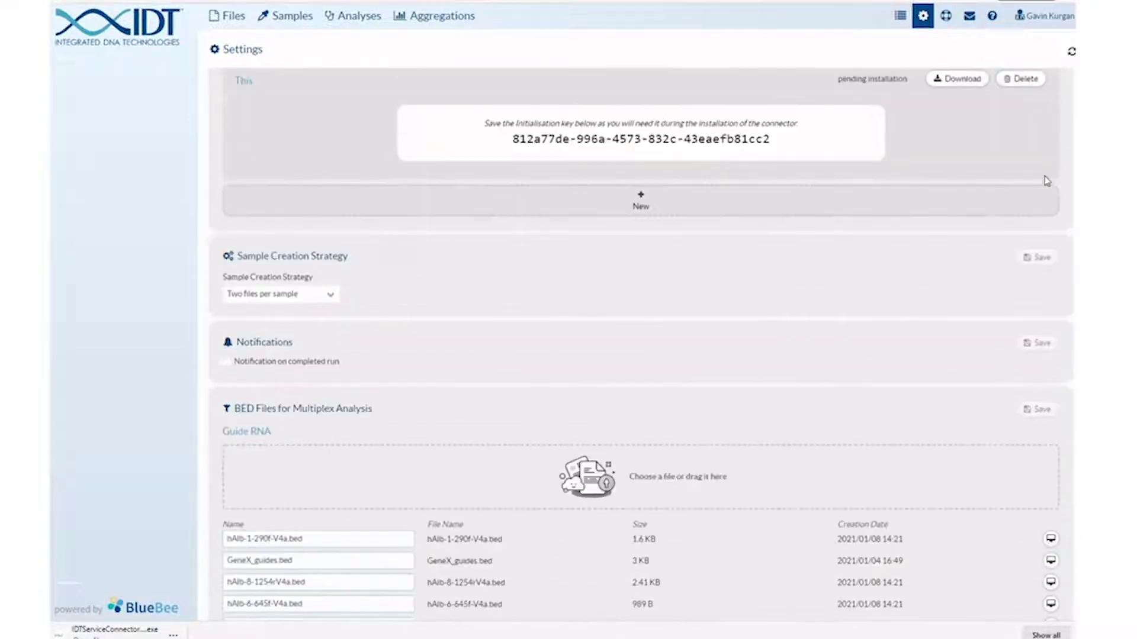
{"action": "scroll", "coordinate": [999, 294], "scroll_direction": "up", "scroll_amount": 6}
{"action": "scroll", "coordinate": [999, 293], "scroll_direction": "down", "scroll_amount": 8}
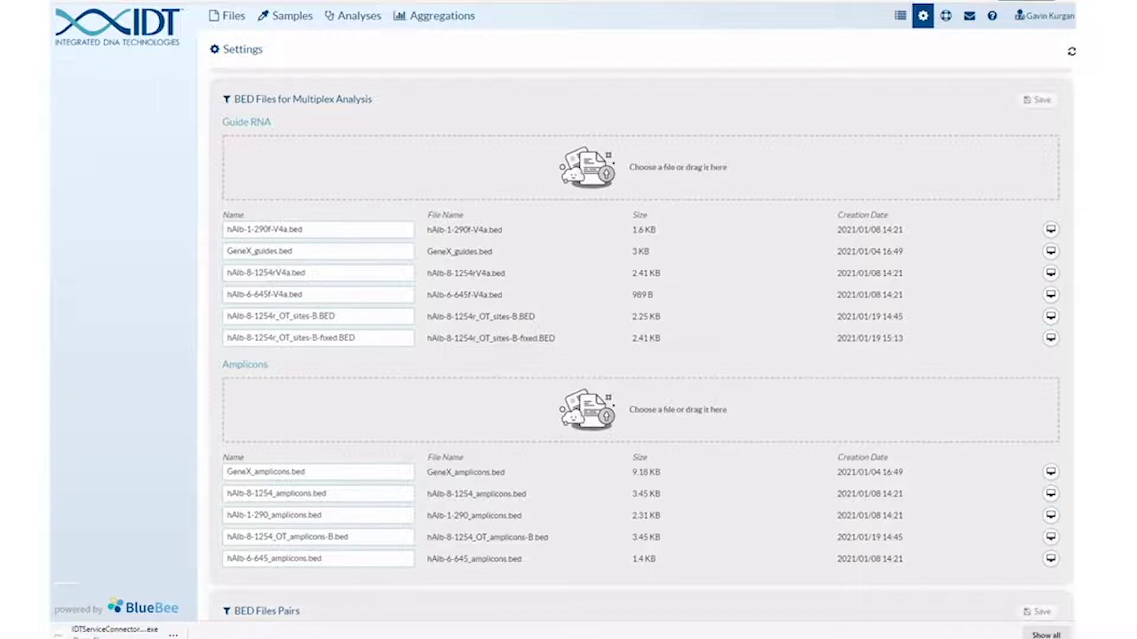
{"action": "left_click", "coordinate": [1050, 251]}
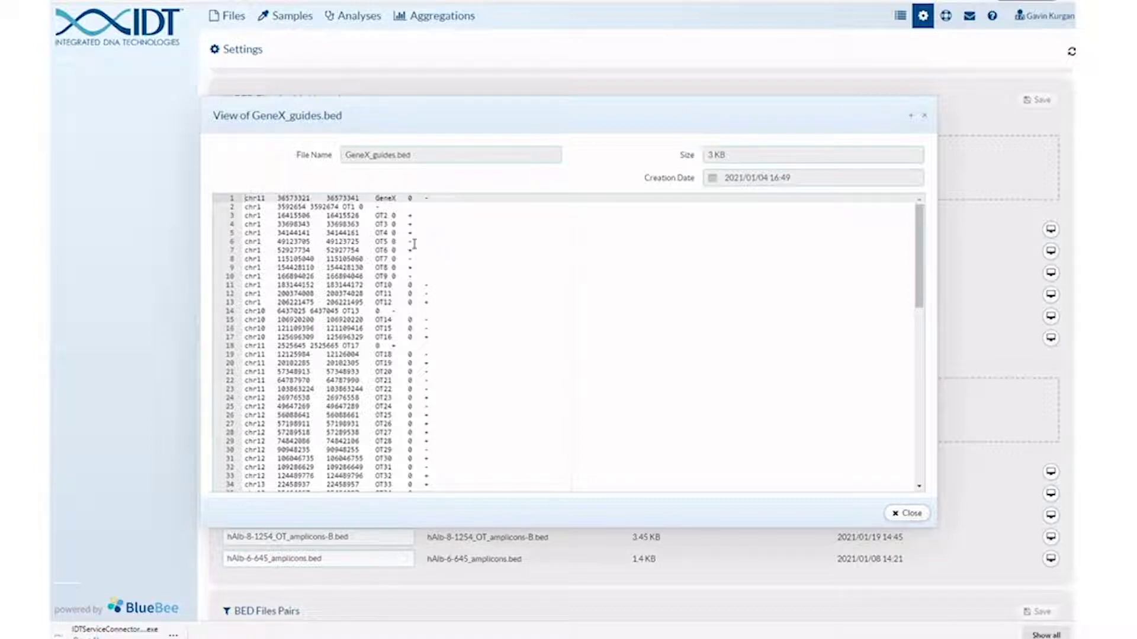
{"action": "left_click", "coordinate": [917, 514]}
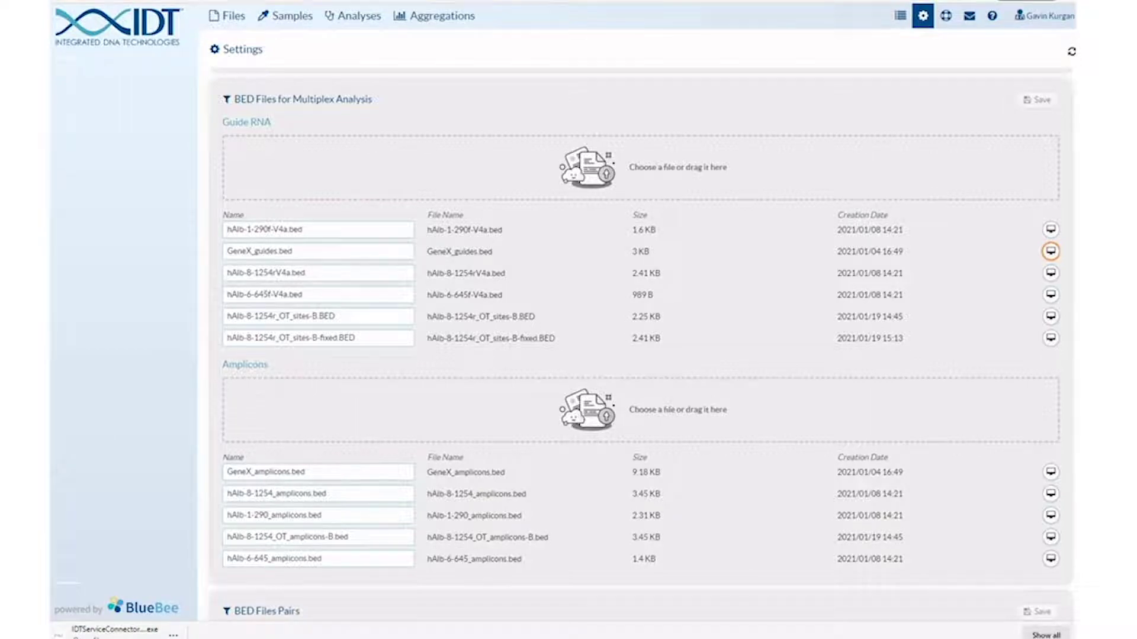
{"action": "left_click", "coordinate": [923, 16]}
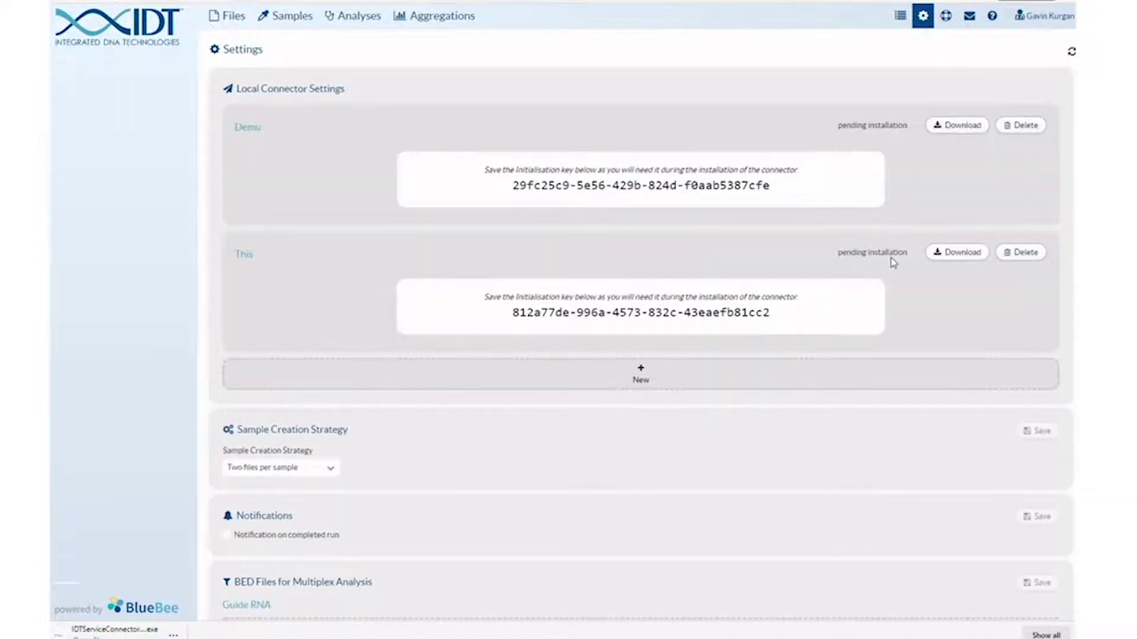
Step: Scroll and pan around the current page to look over its contents
{"action": "scroll", "coordinate": [893, 262], "scroll_direction": "down", "scroll_amount": 5}
{"action": "scroll", "coordinate": [893, 262], "scroll_direction": "down", "scroll_amount": 4}
{"action": "scroll", "coordinate": [893, 263], "scroll_direction": "up", "scroll_amount": 5}
{"action": "scroll", "coordinate": [893, 262], "scroll_direction": "down", "scroll_amount": 2}
{"action": "left_click_drag", "start_coordinate": [373, 83], "coordinate": [216, 70]}
{"action": "scroll", "coordinate": [500, 218], "scroll_direction": "down", "scroll_amount": 3}
{"action": "scroll", "coordinate": [508, 224], "scroll_direction": "up", "scroll_amount": 3}
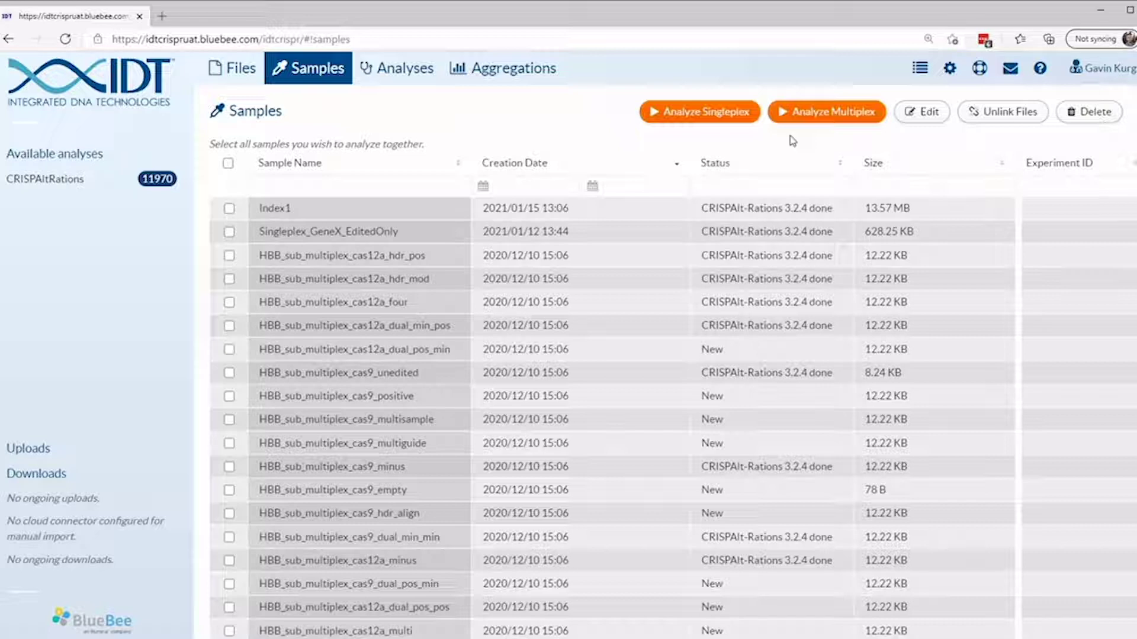
Step: Open Settings and scroll down to the BED Files Pairs table of 16 pairs
{"action": "left_click", "coordinate": [950, 70]}
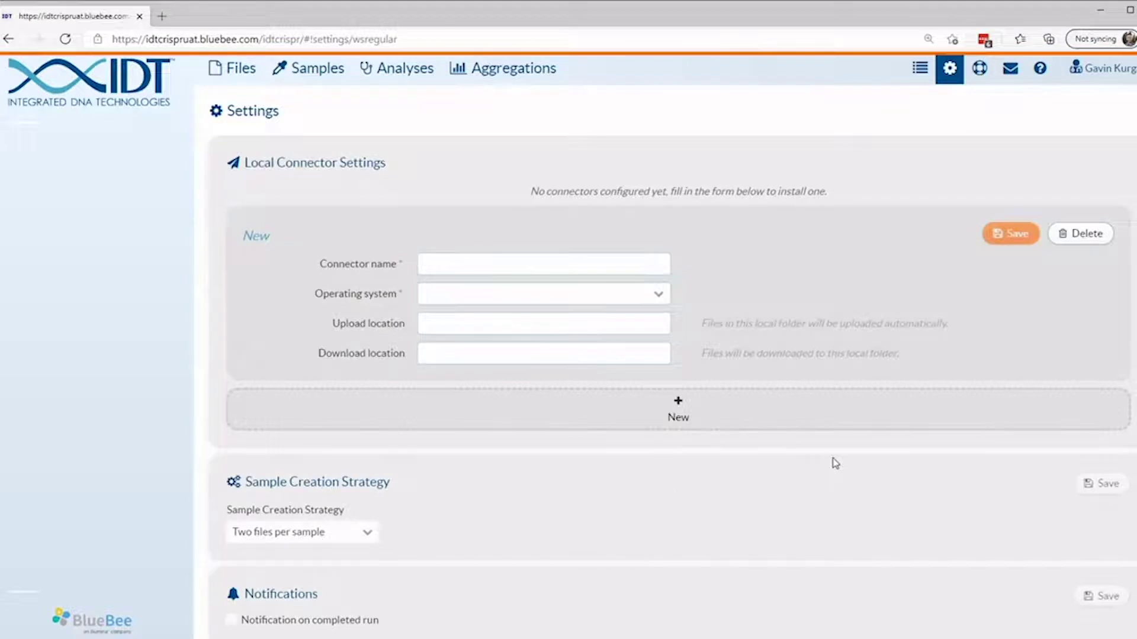
{"action": "scroll", "coordinate": [833, 462], "scroll_direction": "down", "scroll_amount": 3}
{"action": "scroll", "coordinate": [835, 463], "scroll_direction": "down", "scroll_amount": 12}
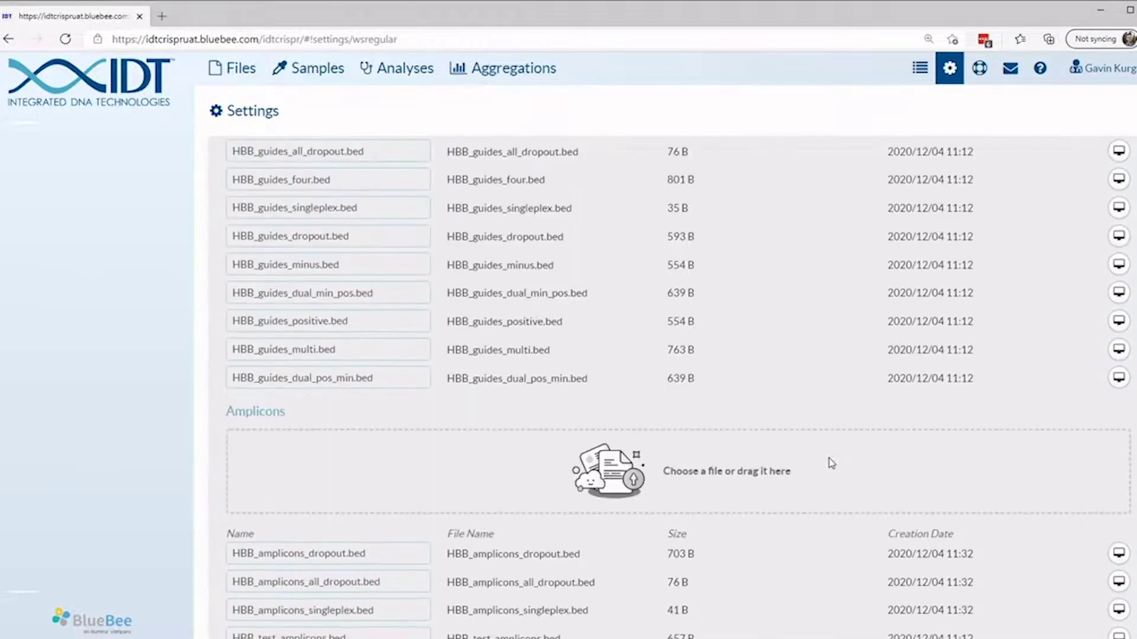
{"action": "scroll", "coordinate": [832, 463], "scroll_direction": "down", "scroll_amount": 7}
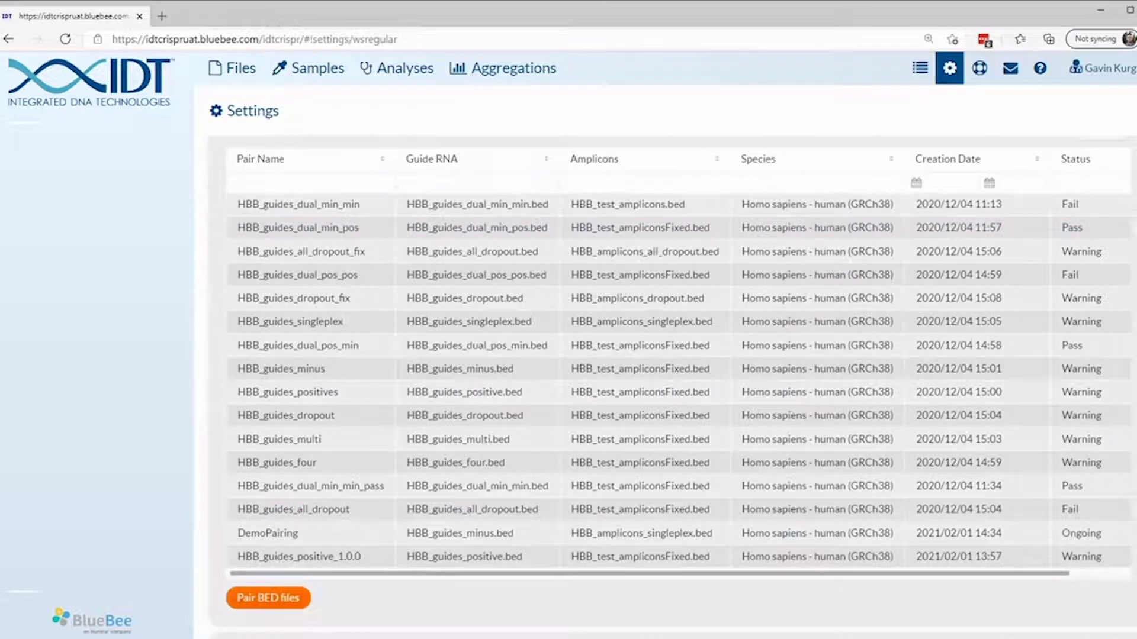
{"action": "scroll", "coordinate": [1059, 508], "scroll_direction": "up", "scroll_amount": 2}
{"action": "scroll", "coordinate": [1059, 508], "scroll_direction": "down", "scroll_amount": 1}
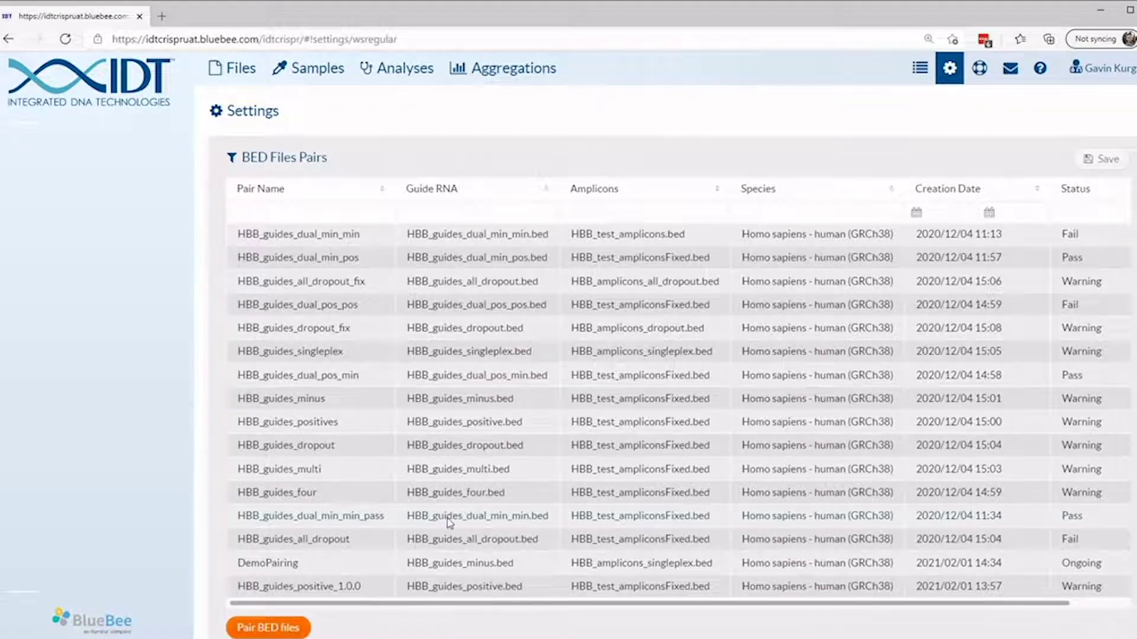
Step: Create BED pair DemoPairing: CRISPAltRations 1.0.0, HBB_guides_minus.bed, HBB_amplicons_singleplex.bed, Homo sapiens GRCh38
{"action": "left_click", "coordinate": [265, 630]}
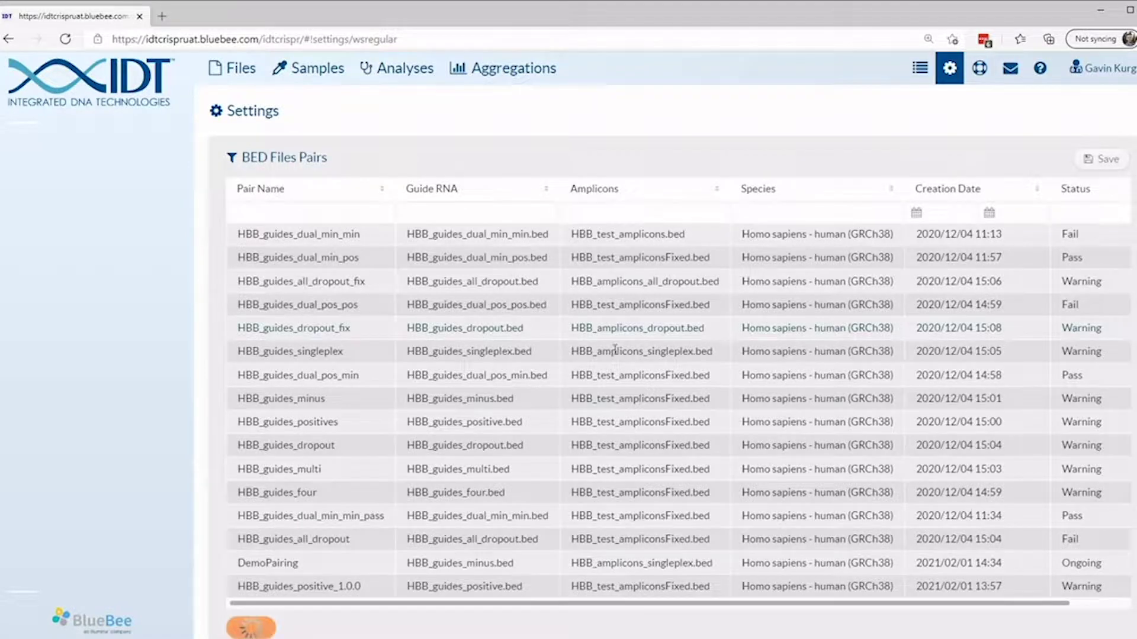
{"action": "type", "text": "DemoPairing"}
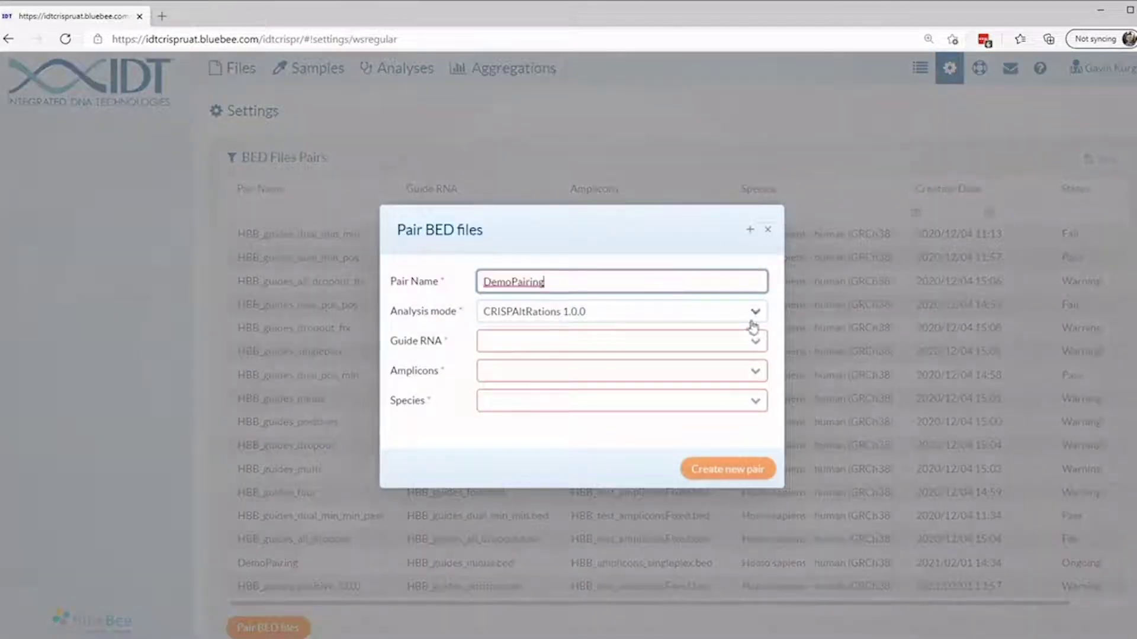
{"action": "left_click", "coordinate": [757, 313]}
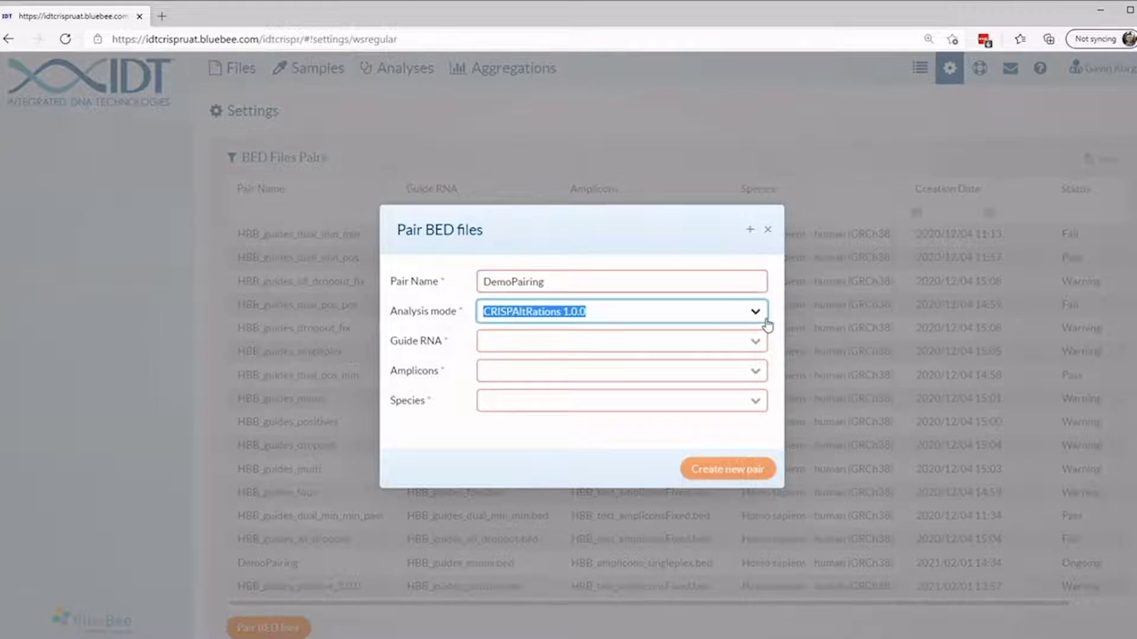
{"action": "left_click", "coordinate": [756, 336]}
{"action": "left_click", "coordinate": [753, 341]}
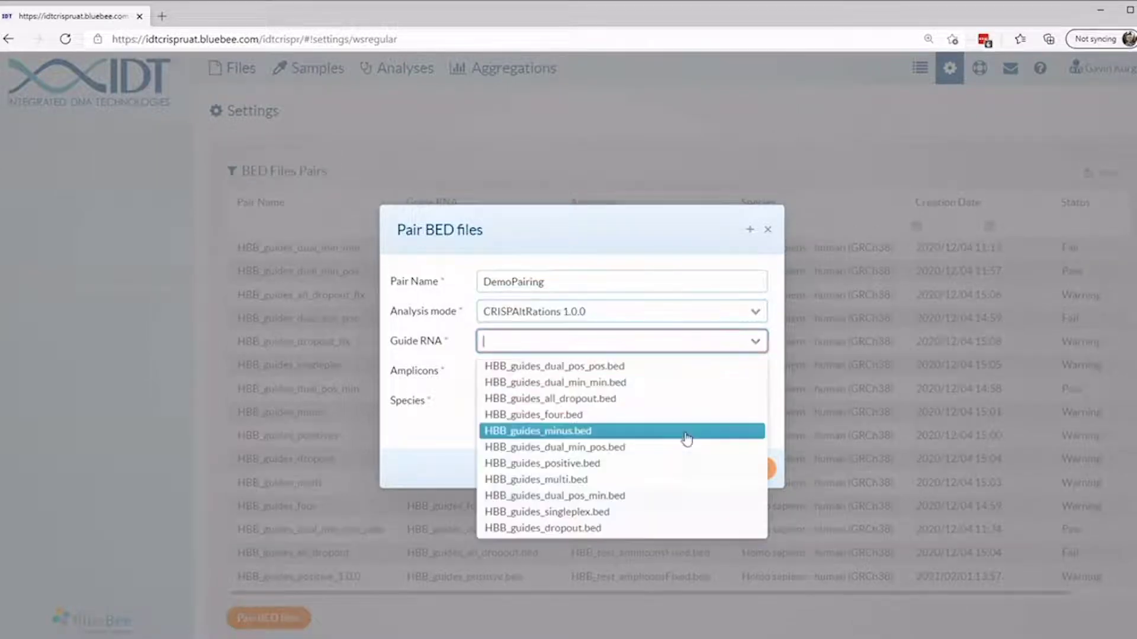
{"action": "left_click", "coordinate": [661, 432]}
{"action": "left_click", "coordinate": [753, 373]}
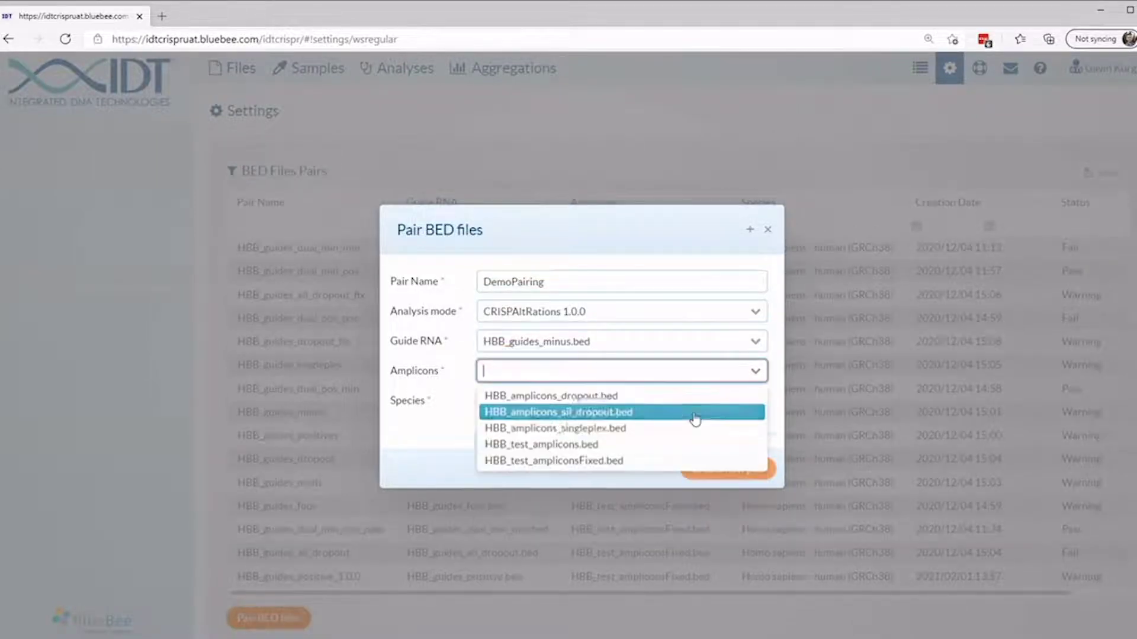
{"action": "left_click", "coordinate": [675, 428]}
{"action": "left_click", "coordinate": [747, 400]}
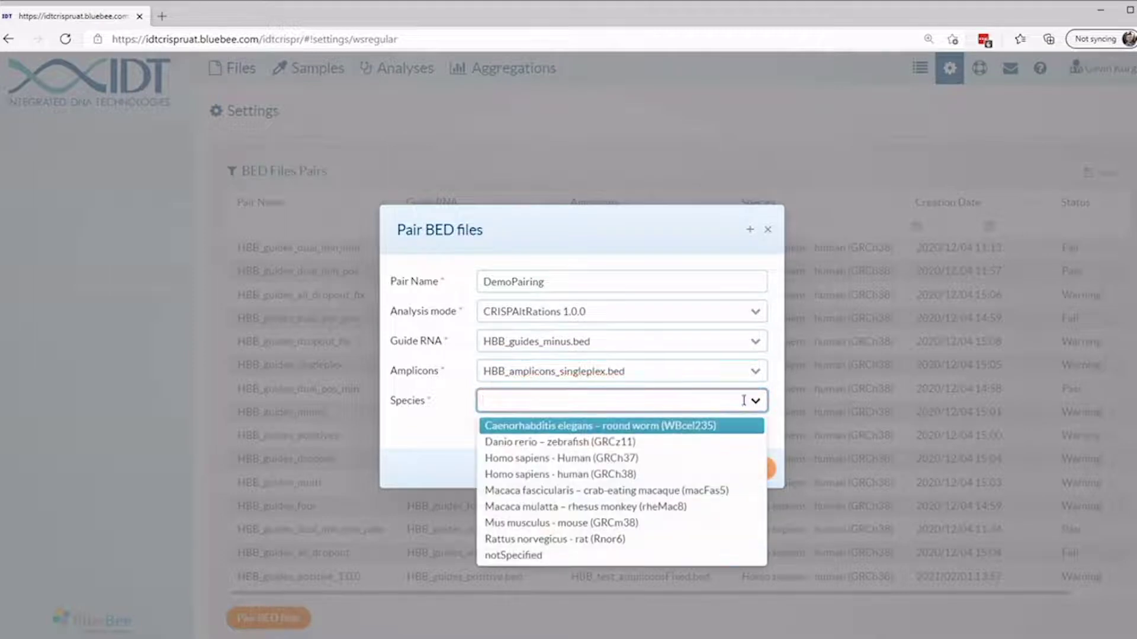
{"action": "left_click", "coordinate": [636, 475]}
{"action": "left_click", "coordinate": [718, 468]}
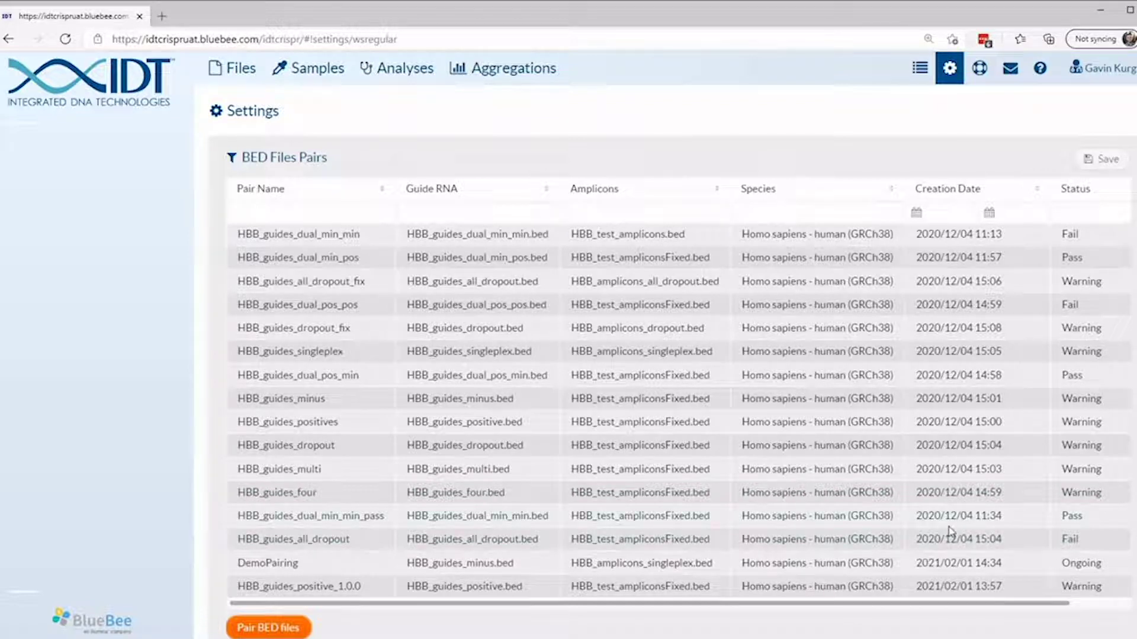
Step: Read the bedQC logs of two BED file pairs, scrolling across their full warning lines
{"action": "left_click", "coordinate": [911, 589]}
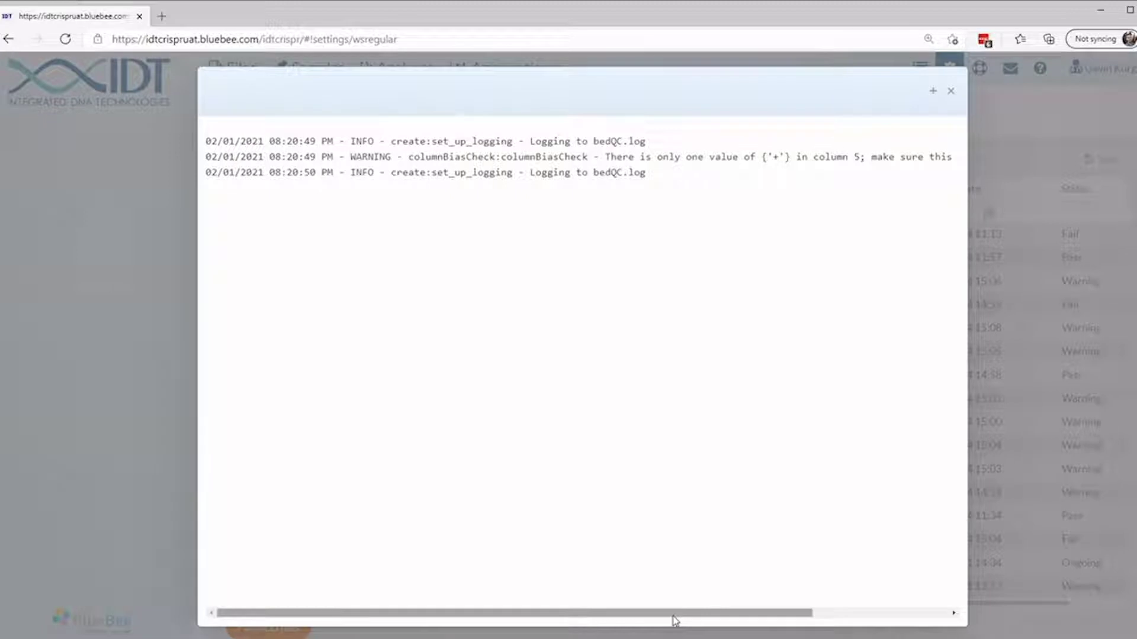
{"action": "left_click_drag", "start_coordinate": [675, 621], "coordinate": [851, 620]}
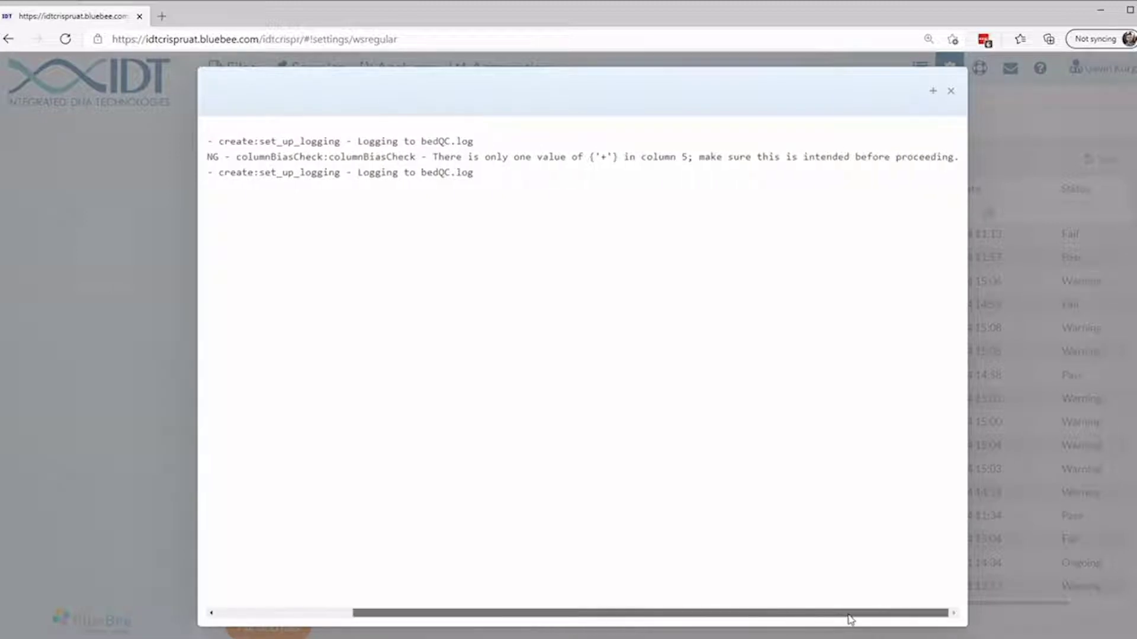
{"action": "left_click", "coordinate": [951, 92]}
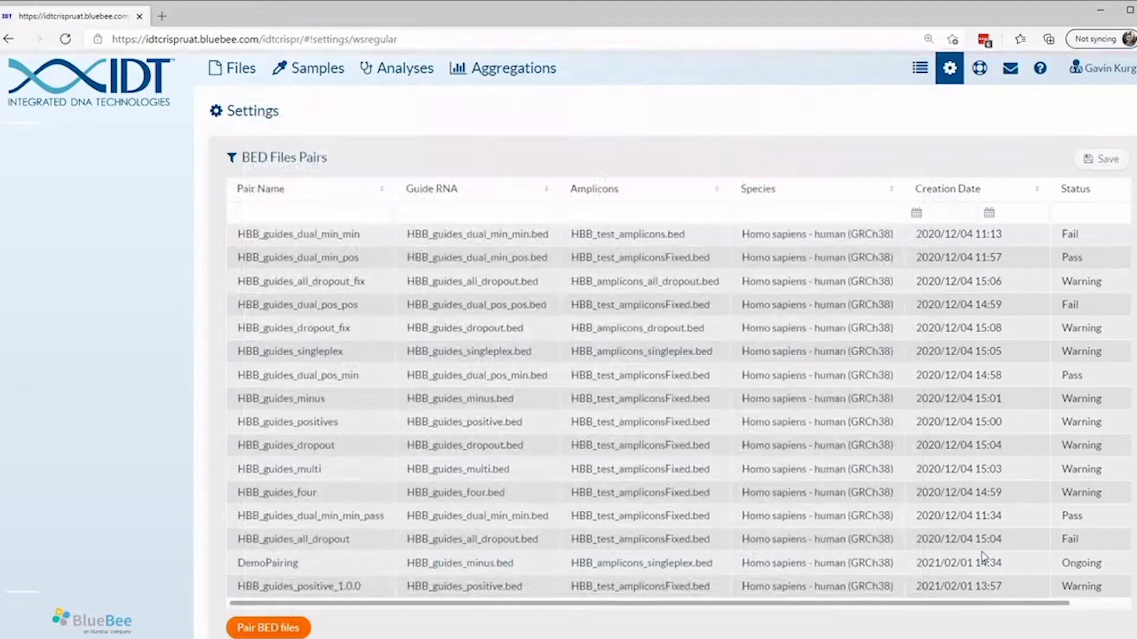
{"action": "left_click", "coordinate": [1042, 542]}
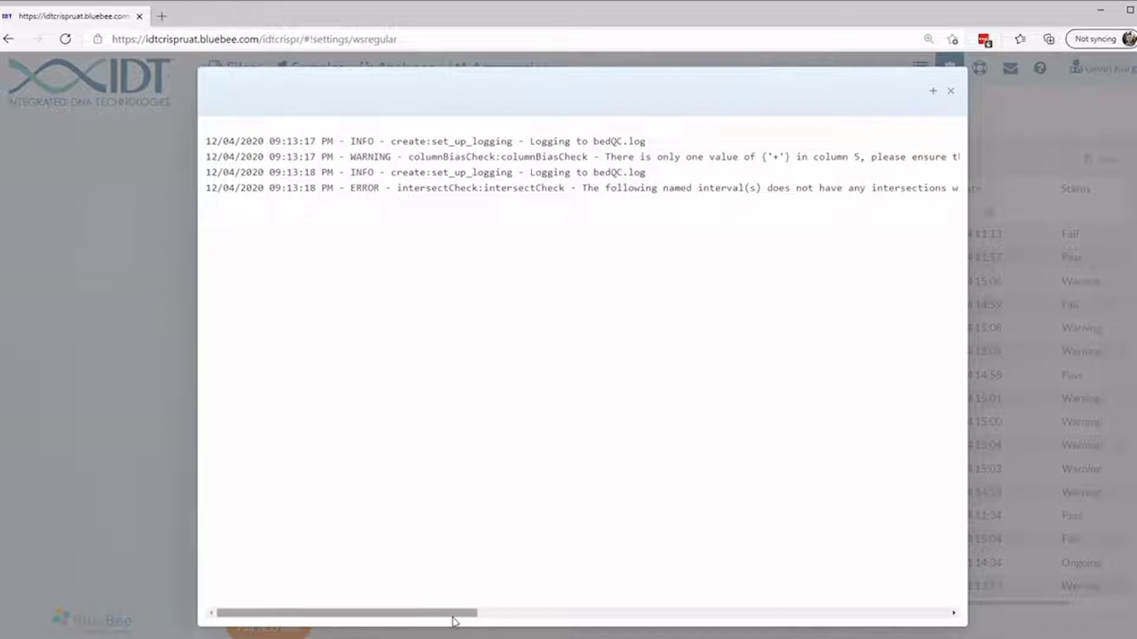
{"action": "left_click_drag", "start_coordinate": [453, 620], "coordinate": [598, 596]}
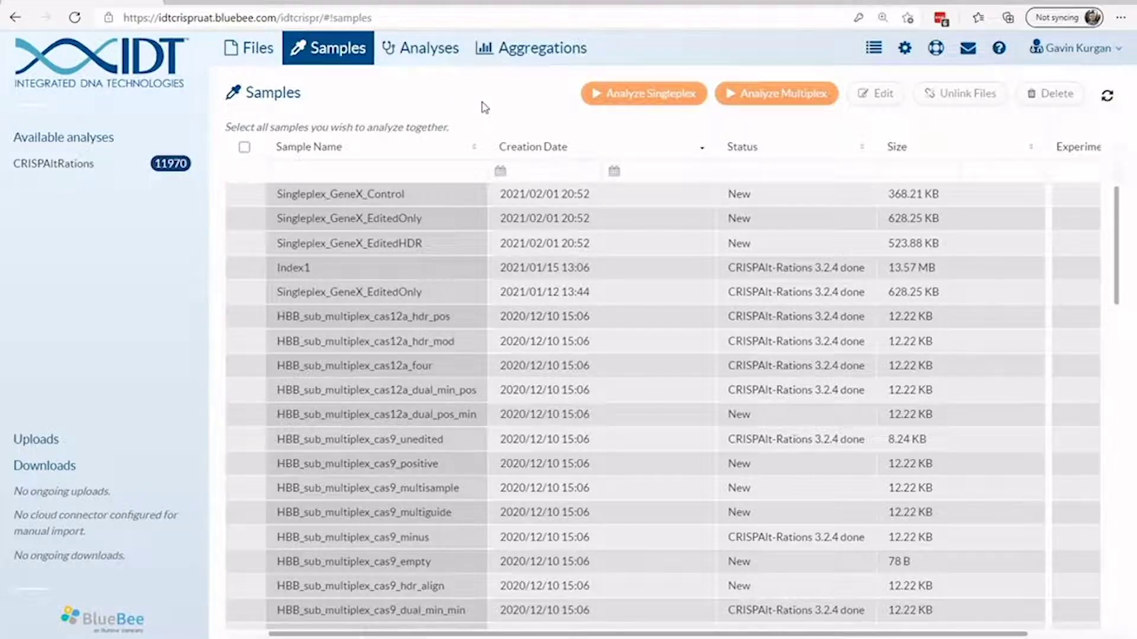
Step: Select the three Singleplex_GeneX samples and open Analyze Singleplex for them
{"action": "left_click_drag", "start_coordinate": [246, 195], "coordinate": [244, 241]}
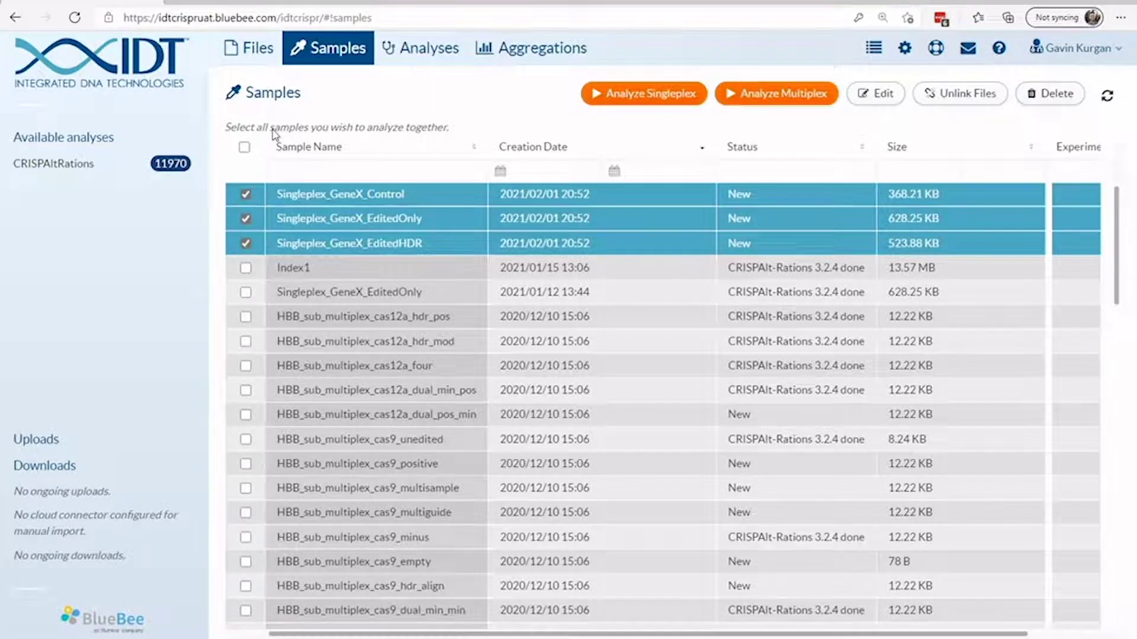
{"action": "left_click", "coordinate": [246, 194]}
{"action": "left_click", "coordinate": [247, 204]}
{"action": "left_click", "coordinate": [246, 197]}
{"action": "left_click", "coordinate": [246, 218]}
{"action": "left_click", "coordinate": [246, 243]}
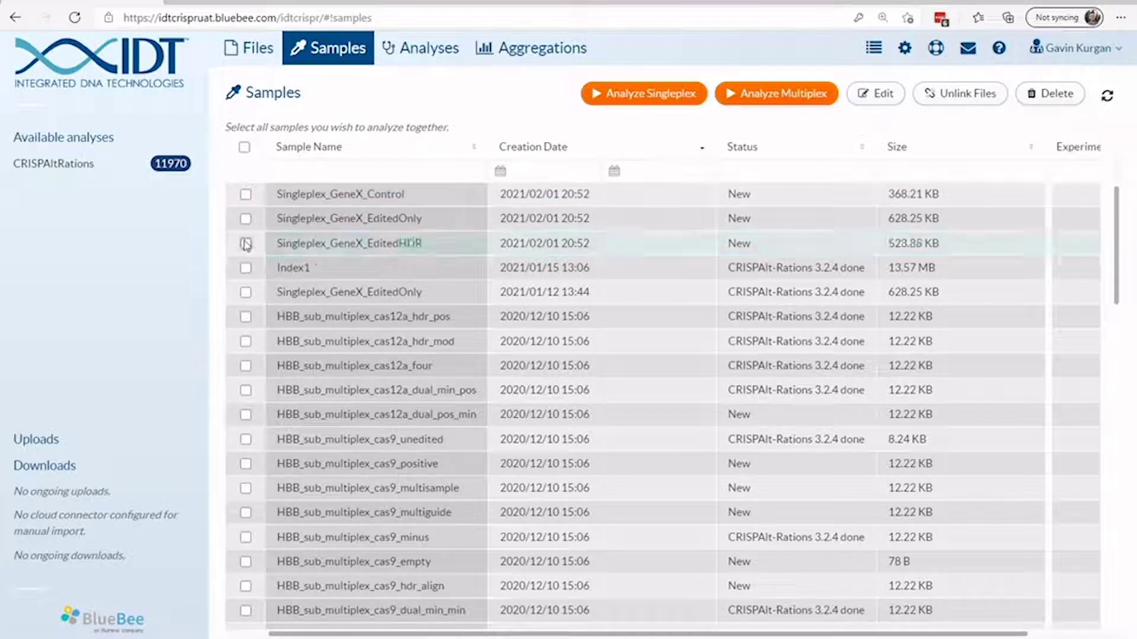
{"action": "left_click", "coordinate": [245, 194]}
{"action": "left_click", "coordinate": [246, 218]}
{"action": "left_click", "coordinate": [246, 242]}
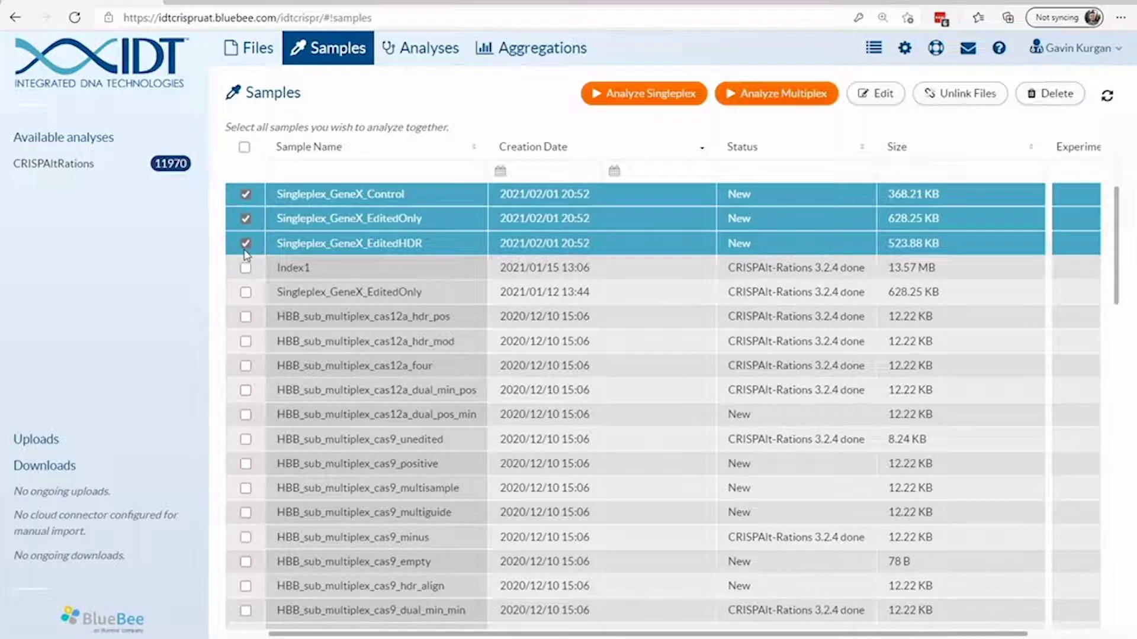
{"action": "left_click", "coordinate": [640, 107]}
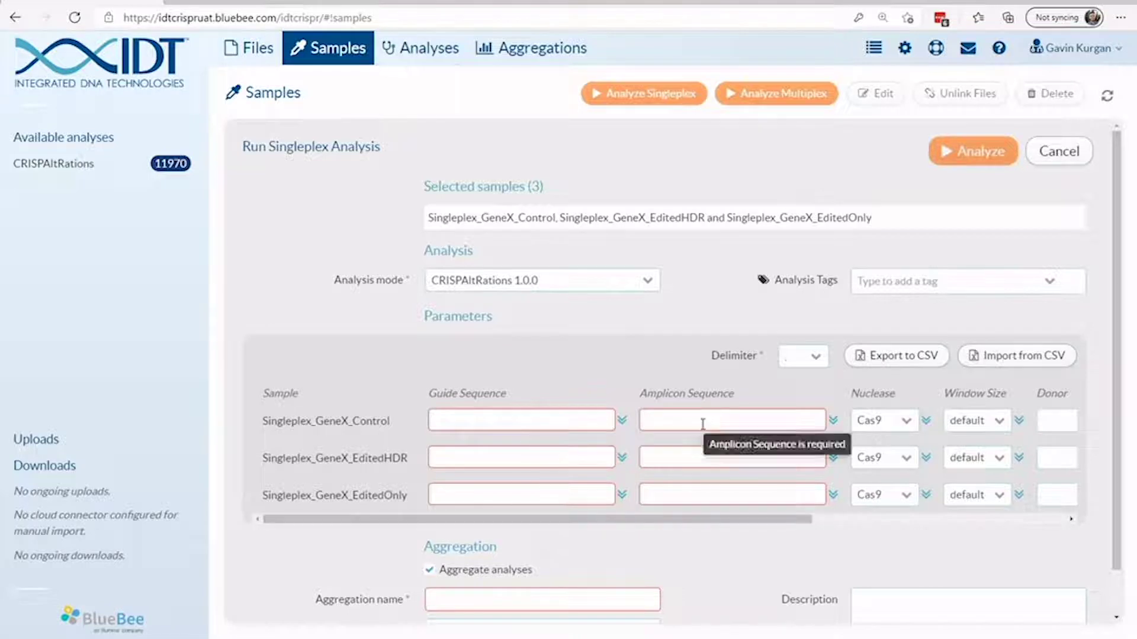
{"action": "left_click", "coordinate": [906, 424]}
{"action": "left_click", "coordinate": [908, 428]}
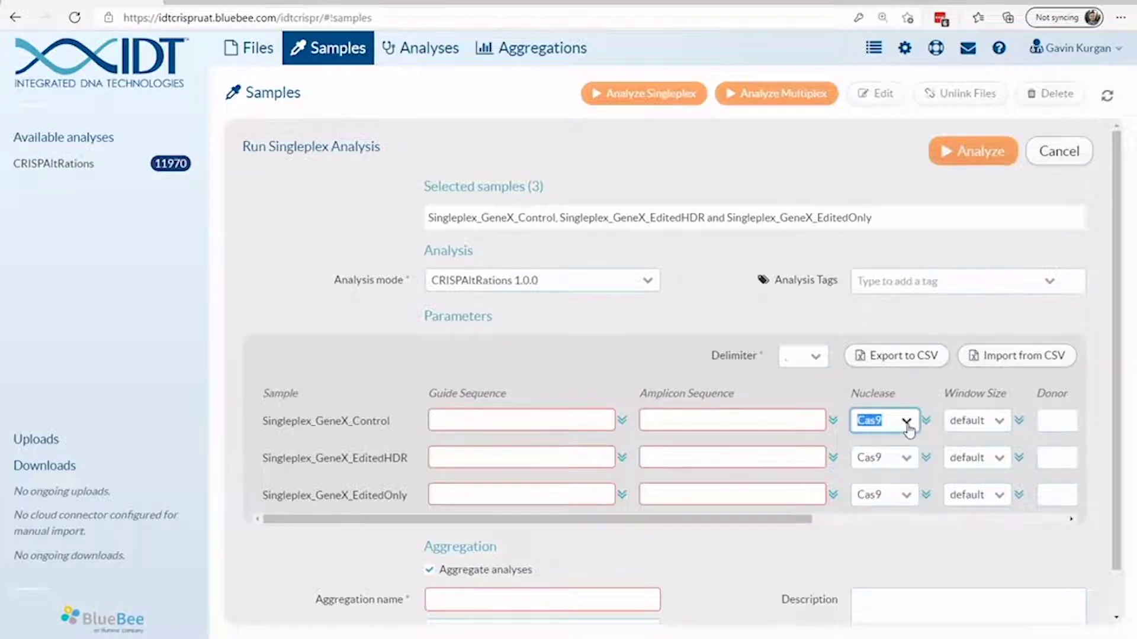
{"action": "left_click", "coordinate": [645, 281]}
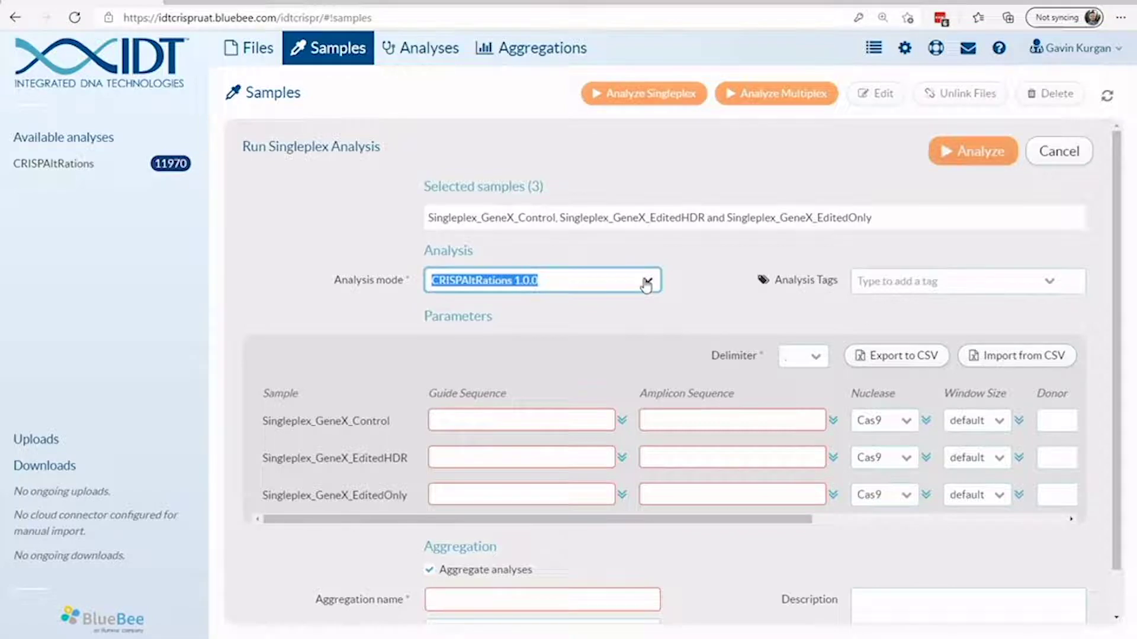
{"action": "left_click", "coordinate": [647, 282]}
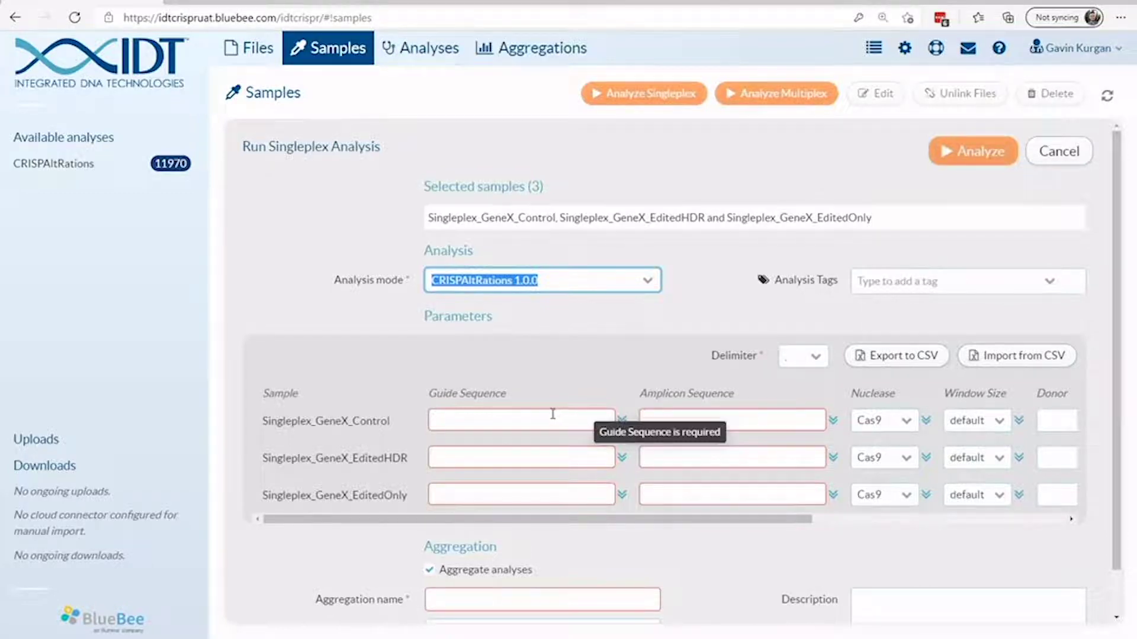
{"action": "mouse_move", "coordinate": [500, 393]}
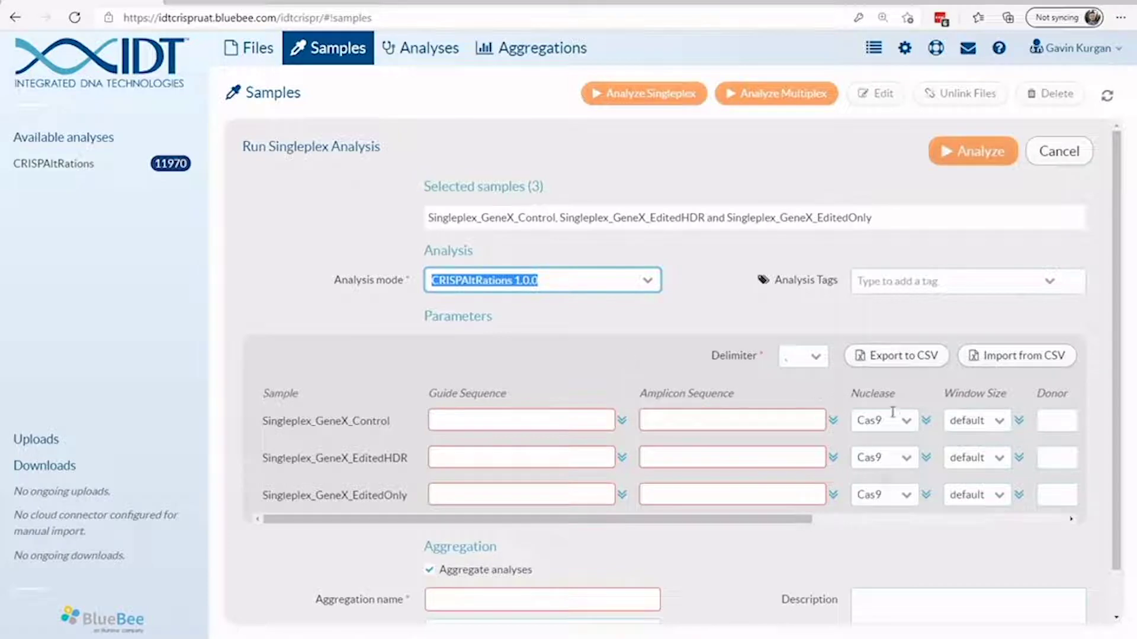
{"action": "mouse_move", "coordinate": [958, 403]}
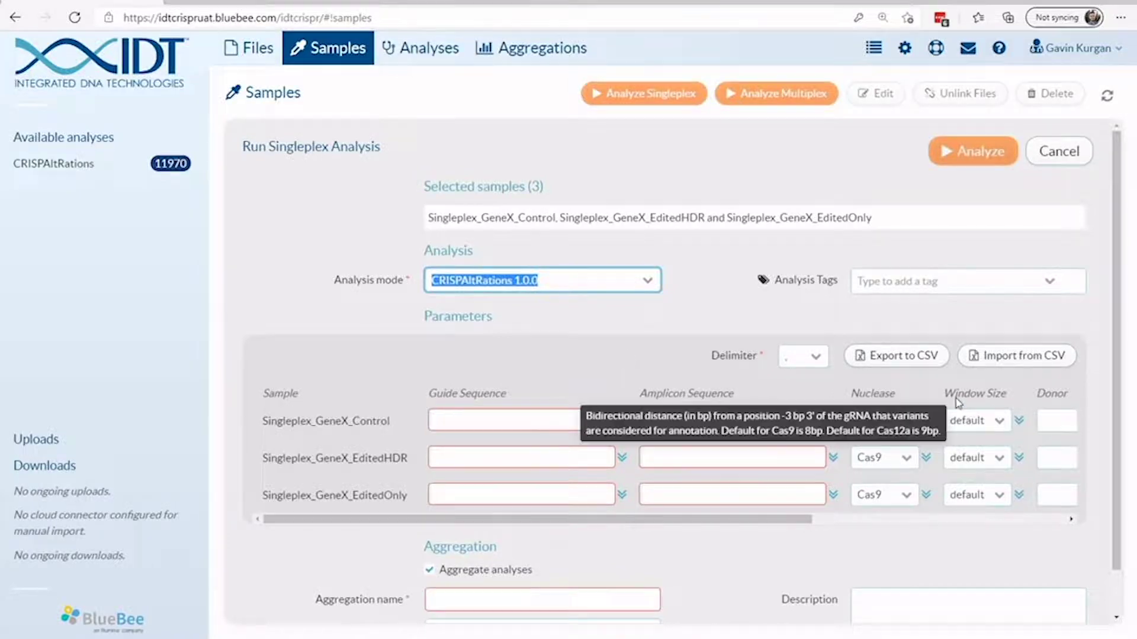
{"action": "mouse_move", "coordinate": [1060, 397]}
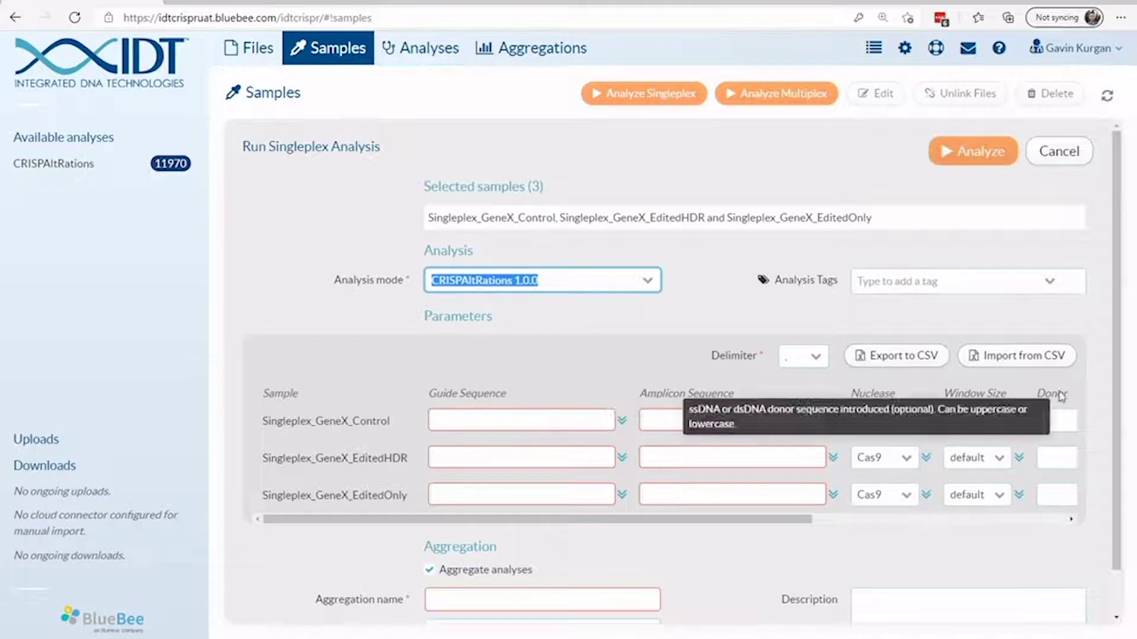
{"action": "left_click_drag", "start_coordinate": [713, 520], "coordinate": [898, 512]}
{"action": "mouse_move", "coordinate": [936, 400]}
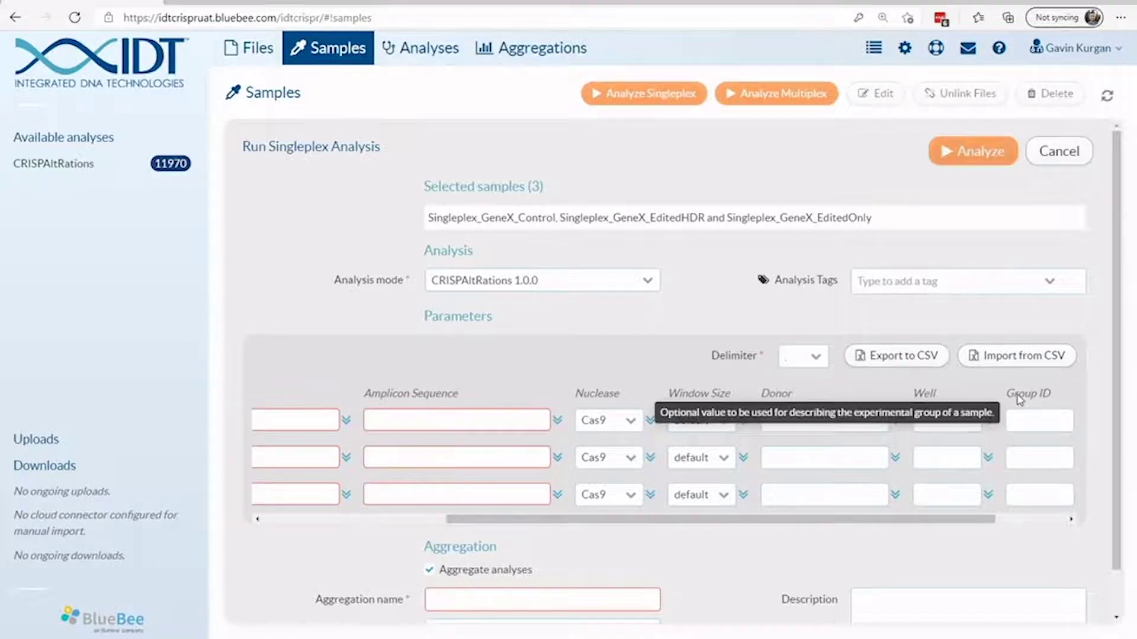
{"action": "left_click_drag", "start_coordinate": [893, 521], "coordinate": [963, 521]}
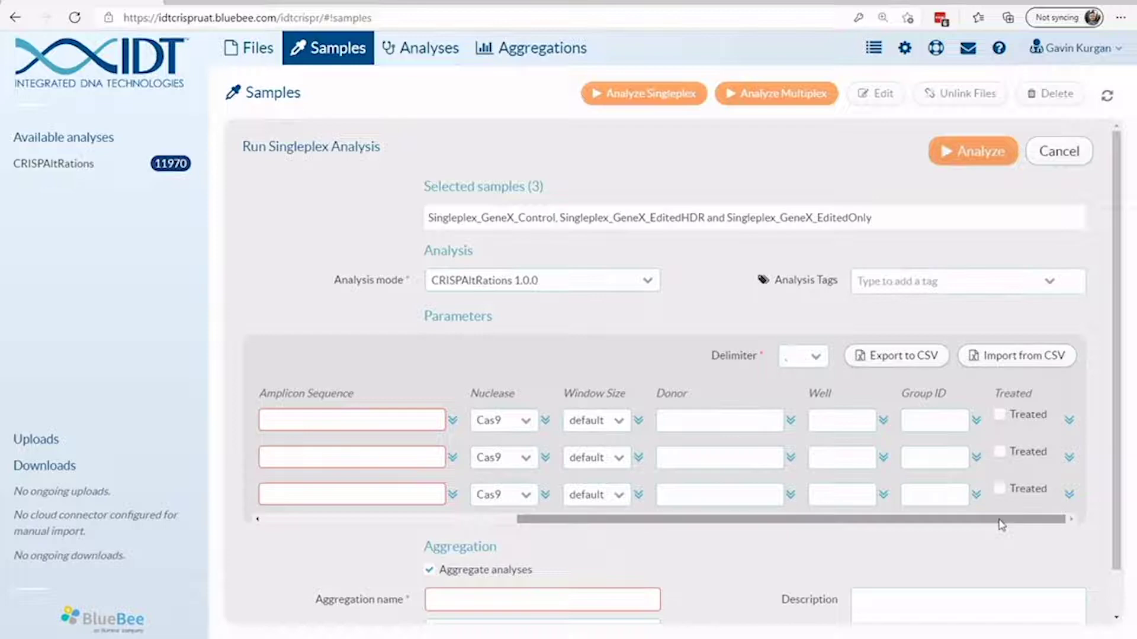
{"action": "left_click_drag", "start_coordinate": [1000, 520], "coordinate": [779, 521]}
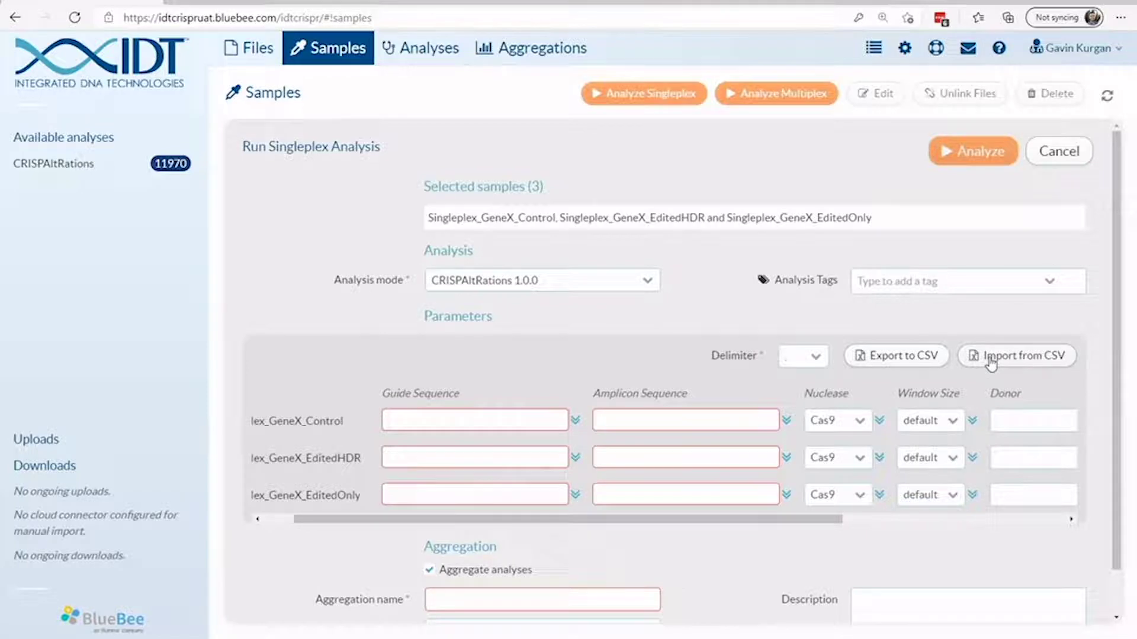
Step: Export the parameter CSV template and paste the sample parameters into cells B2:I4 in Excel
{"action": "left_click", "coordinate": [884, 362]}
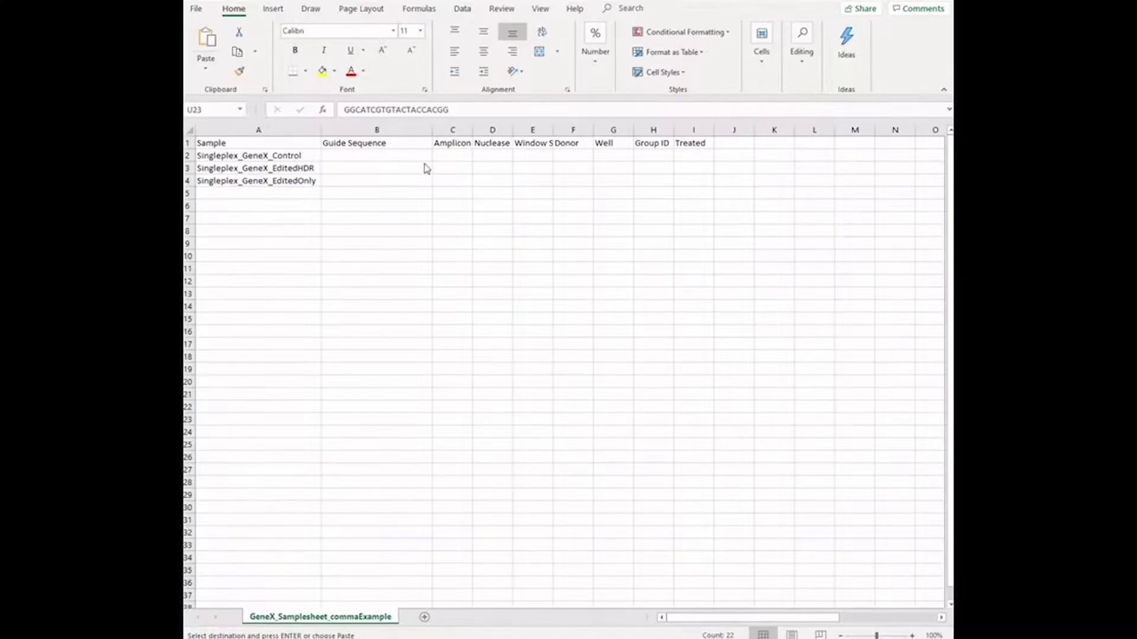
{"action": "left_click", "coordinate": [395, 155]}
{"action": "key", "text": "ctrl+v"}
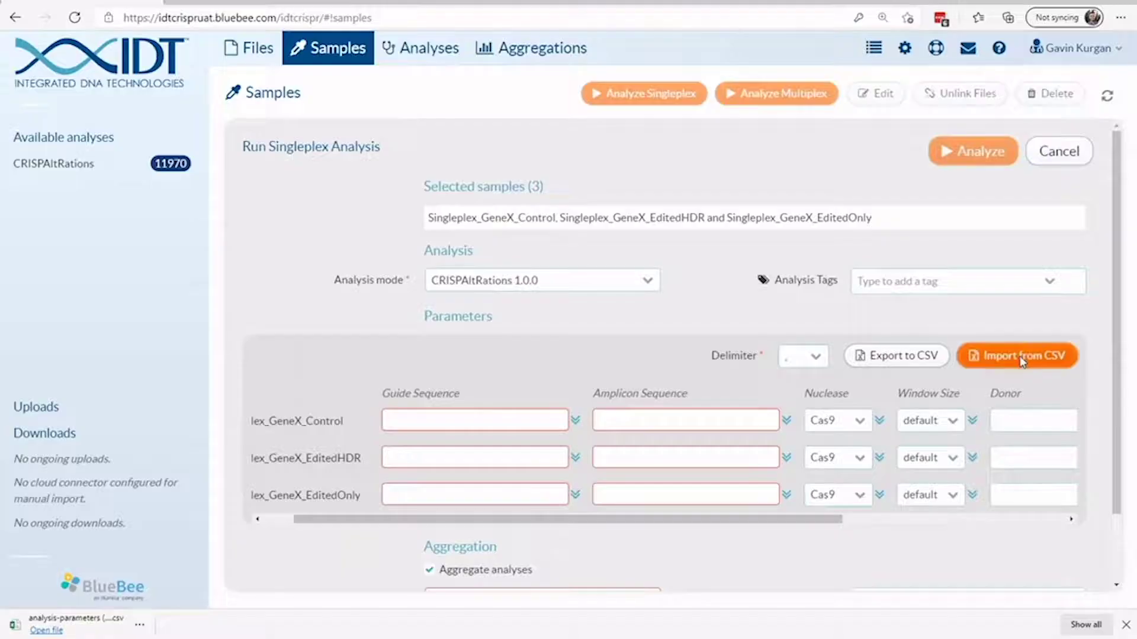
{"action": "left_click", "coordinate": [1019, 356]}
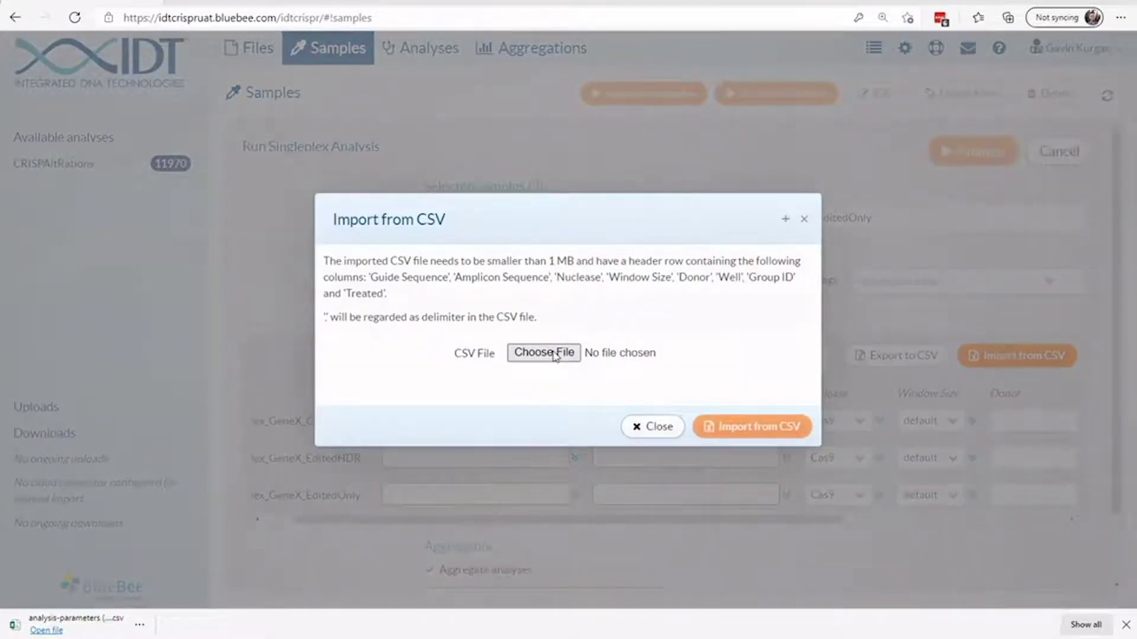
Step: Import the parameters from the GeneX_Samplesheet_commaExample CSV file
{"action": "left_click", "coordinate": [521, 353]}
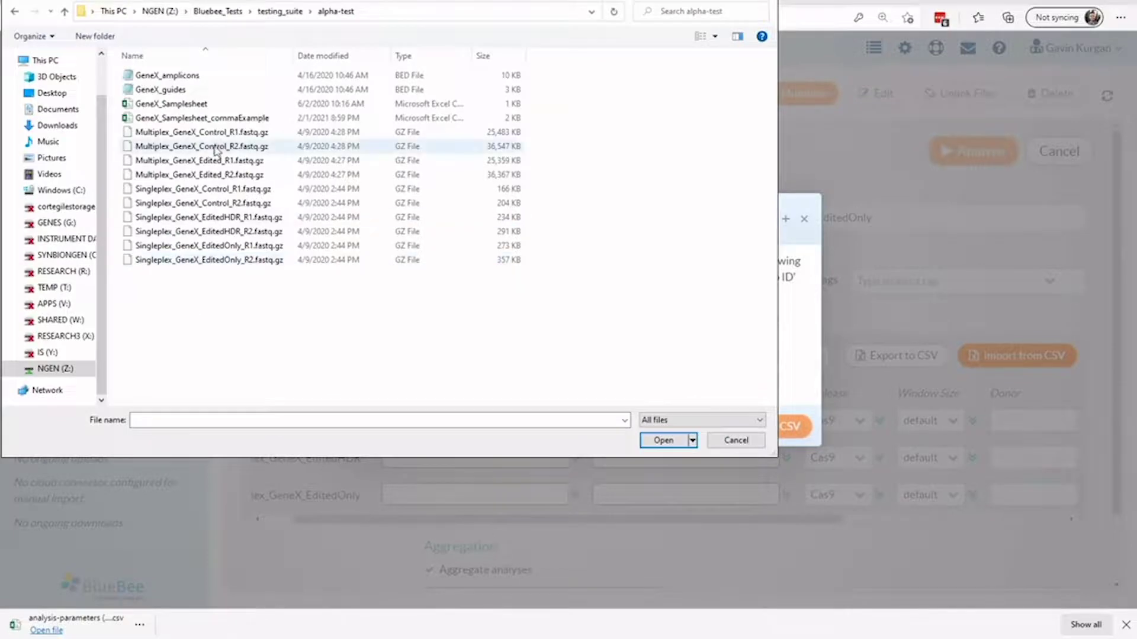
{"action": "left_click", "coordinate": [173, 118]}
{"action": "left_click", "coordinate": [663, 440]}
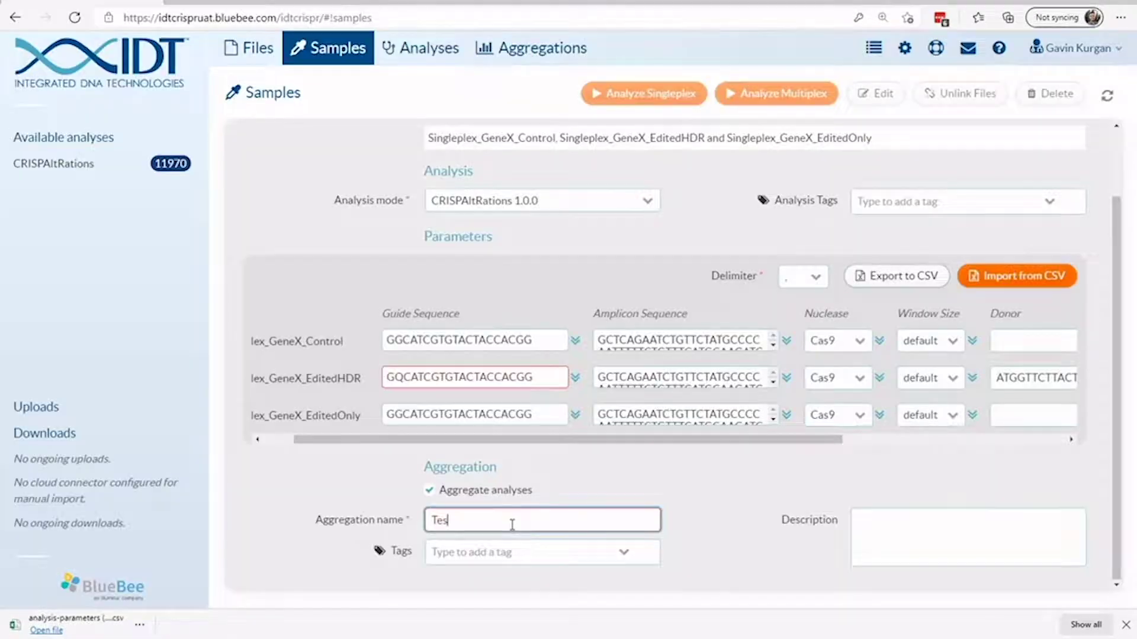
Step: Name the aggregation TestSingleplex, tag it GK, and give it the description Demo
{"action": "type", "text": "gleplex"}
{"action": "left_click", "coordinate": [506, 560]}
{"action": "type", "text": "GK"}
{"action": "left_click", "coordinate": [1036, 550]}
{"action": "type", "text": "Demo"}
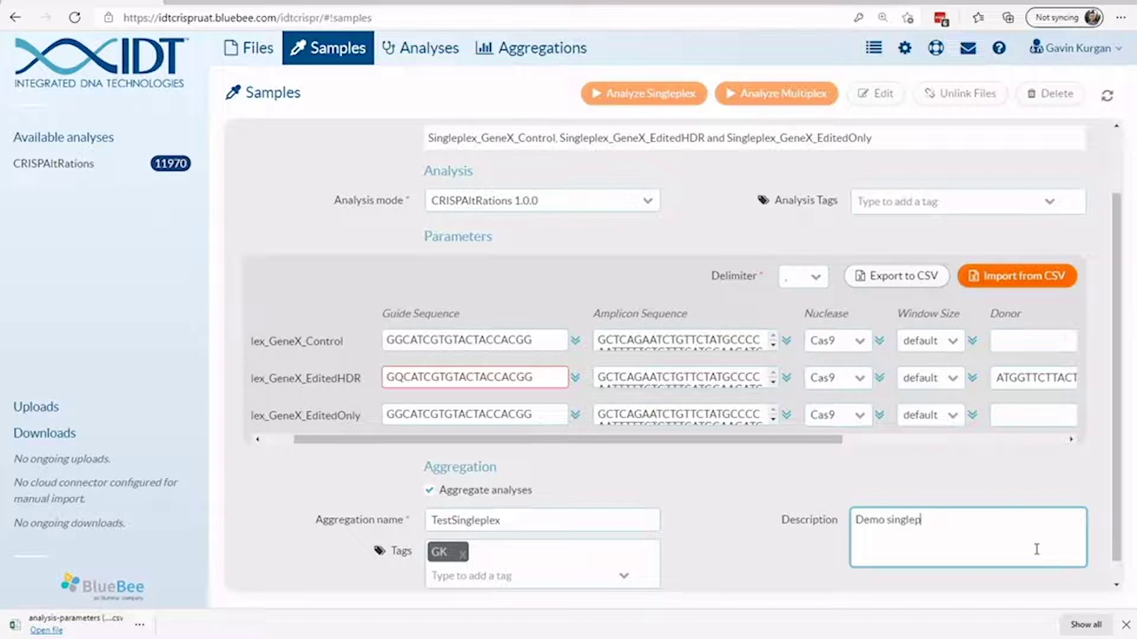
Step: Correct the invalid letter in the EditedHDR guide sequence to G
{"action": "left_click_drag", "start_coordinate": [393, 375], "coordinate": [402, 374]}
{"action": "type", "text": "Q"}
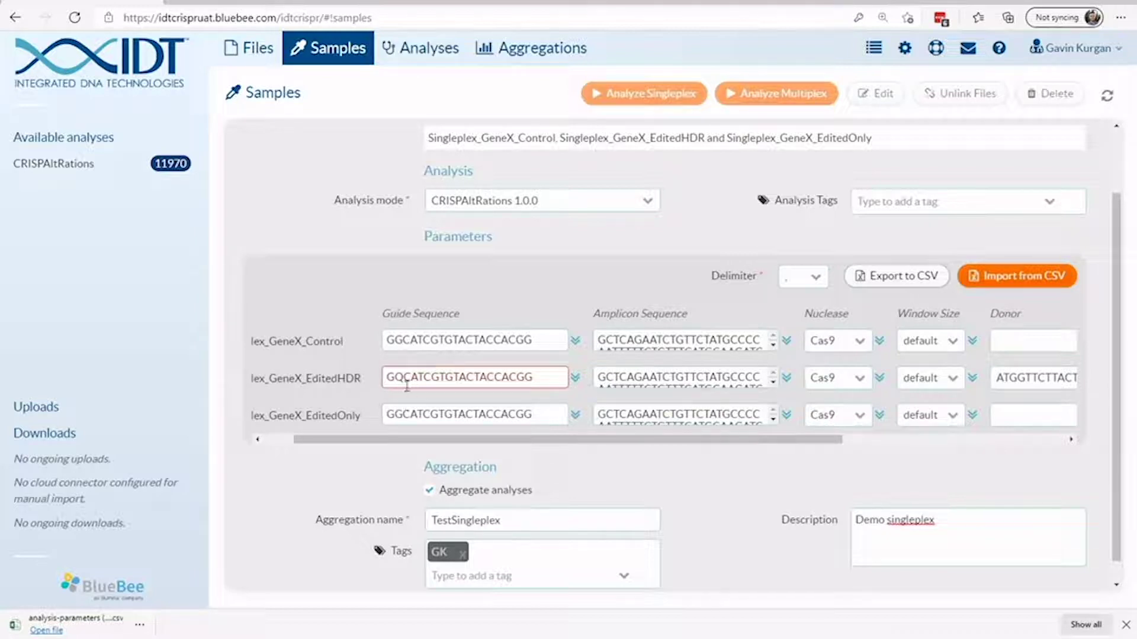
{"action": "key", "text": "BackSpace"}
{"action": "type", "text": "G"}
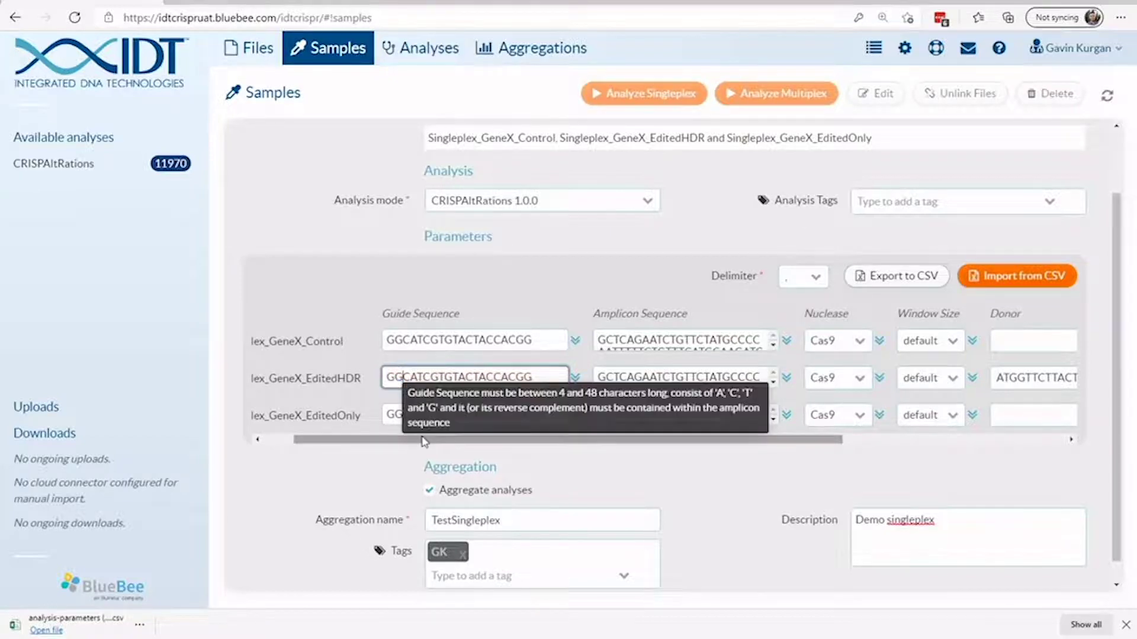
{"action": "left_click", "coordinate": [350, 383]}
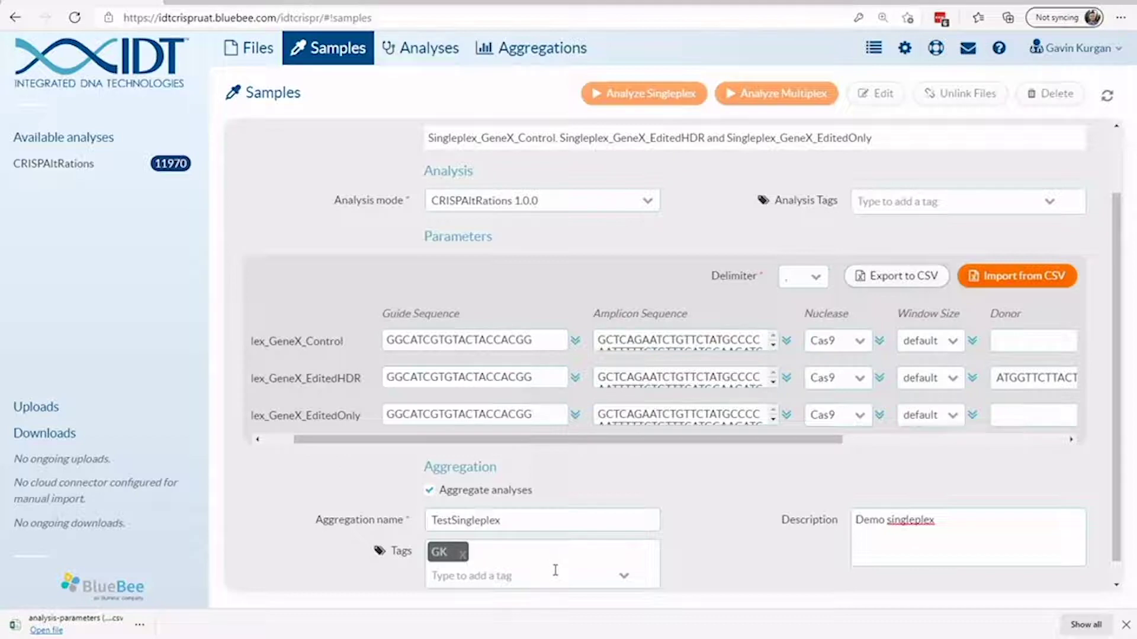
Step: Add GeneX as an analysis tag
{"action": "scroll", "coordinate": [948, 275], "scroll_direction": "up", "scroll_amount": 1}
{"action": "left_click", "coordinate": [947, 276]}
{"action": "type", "text": "GeneX"}
{"action": "key", "text": "Return"}
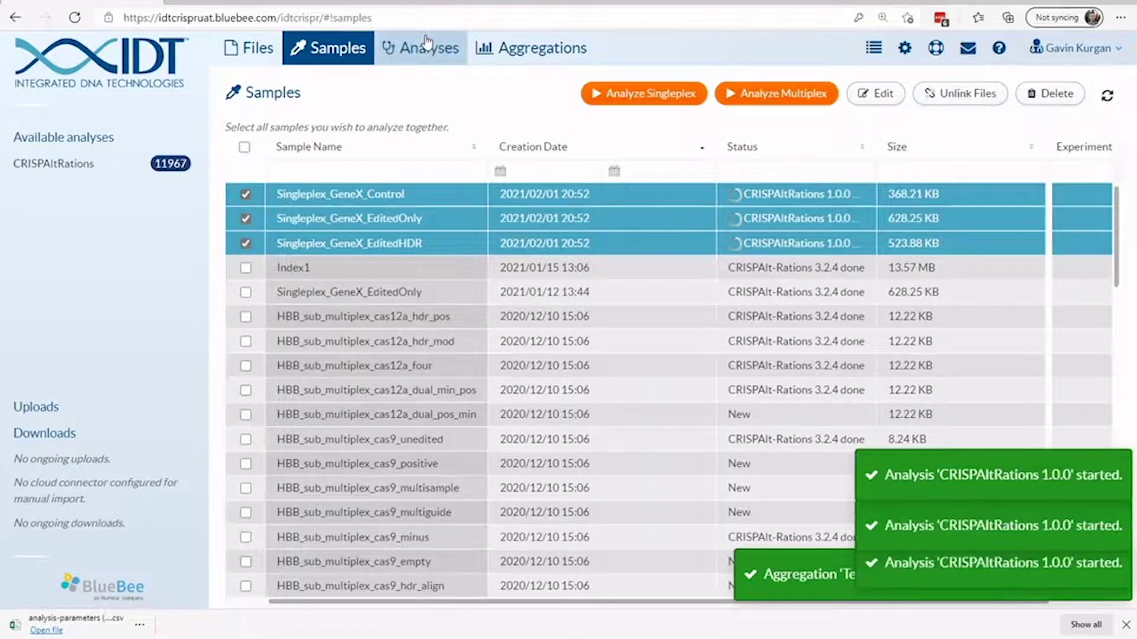
Step: Switch to the Analyses list
{"action": "left_click", "coordinate": [426, 42]}
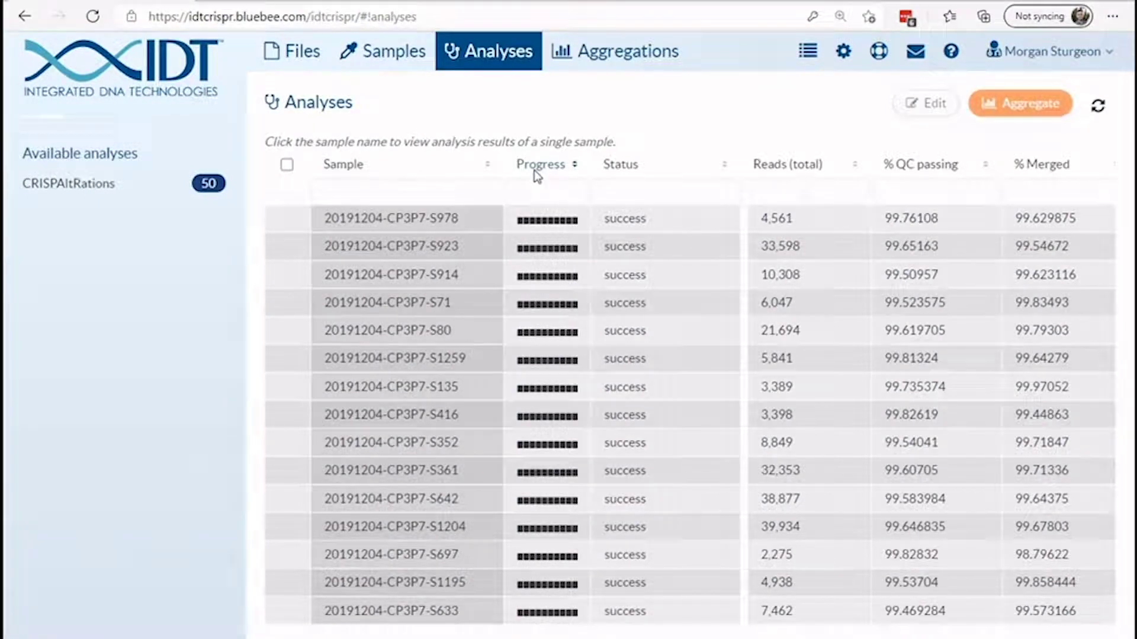
Step: Open target details for sample 20191204-CP3P7-S697, showing 88.38% edited from 938 reads
{"action": "mouse_move", "coordinate": [299, 225]}
{"action": "left_click_drag", "start_coordinate": [300, 225], "coordinate": [288, 568]}
{"action": "left_click", "coordinate": [287, 165]}
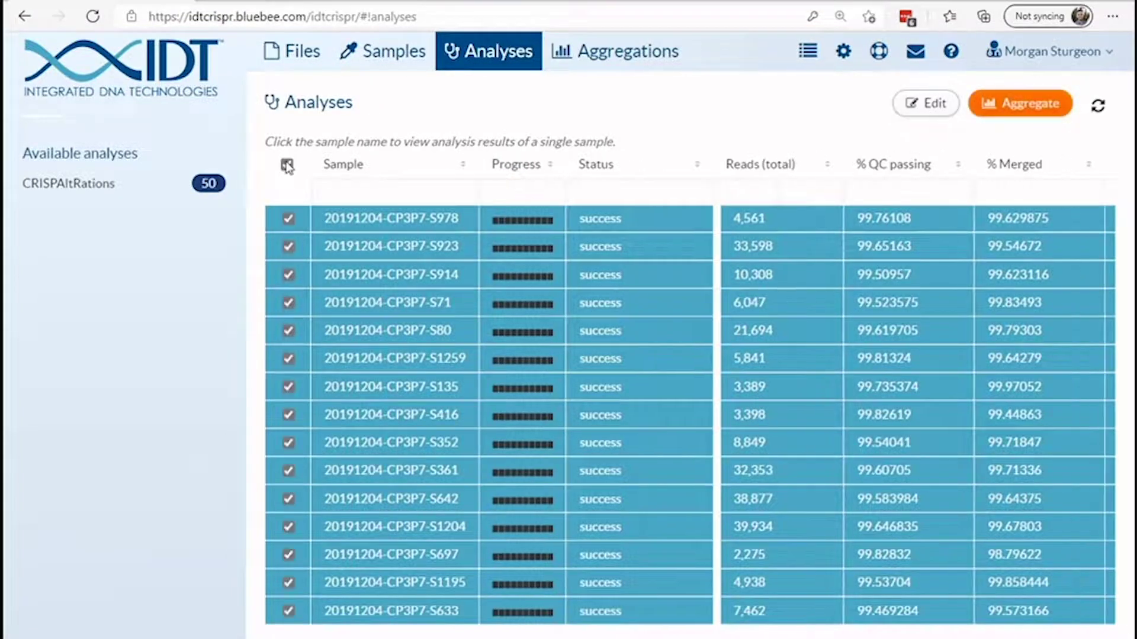
{"action": "left_click", "coordinate": [286, 164]}
{"action": "left_click", "coordinate": [287, 166]}
{"action": "left_click", "coordinate": [286, 165]}
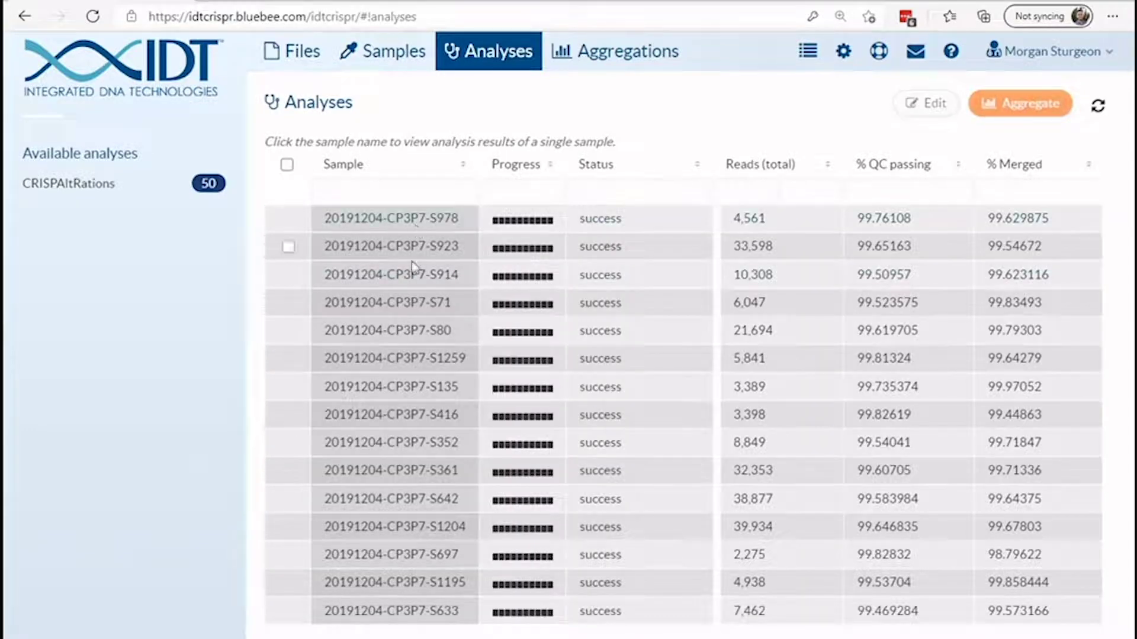
{"action": "left_click", "coordinate": [399, 559]}
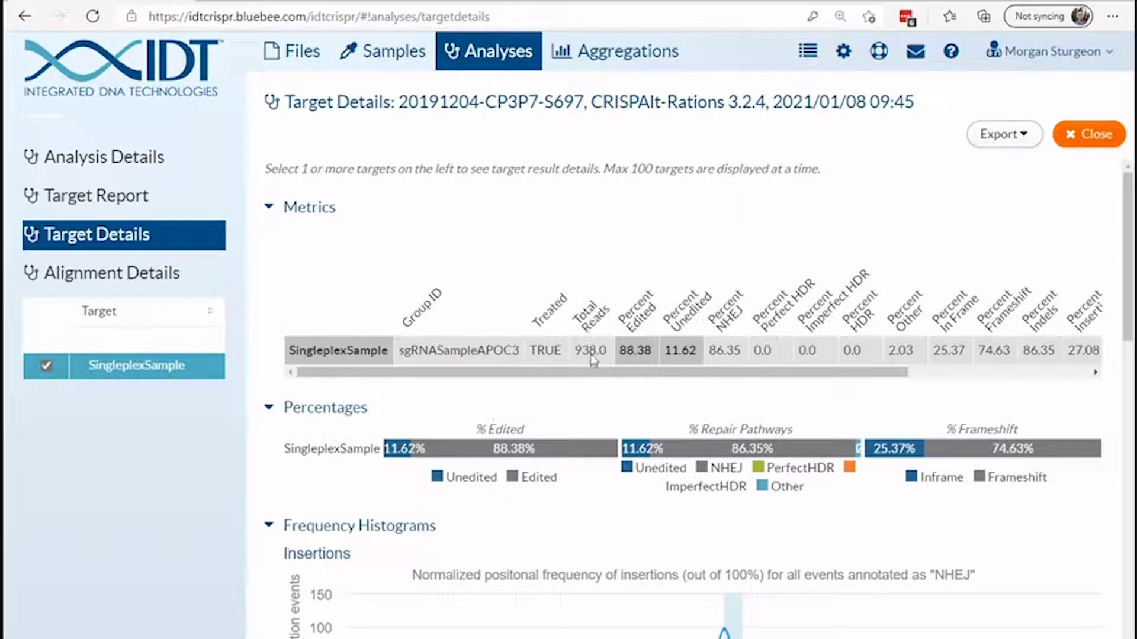
{"action": "left_click", "coordinate": [1017, 139]}
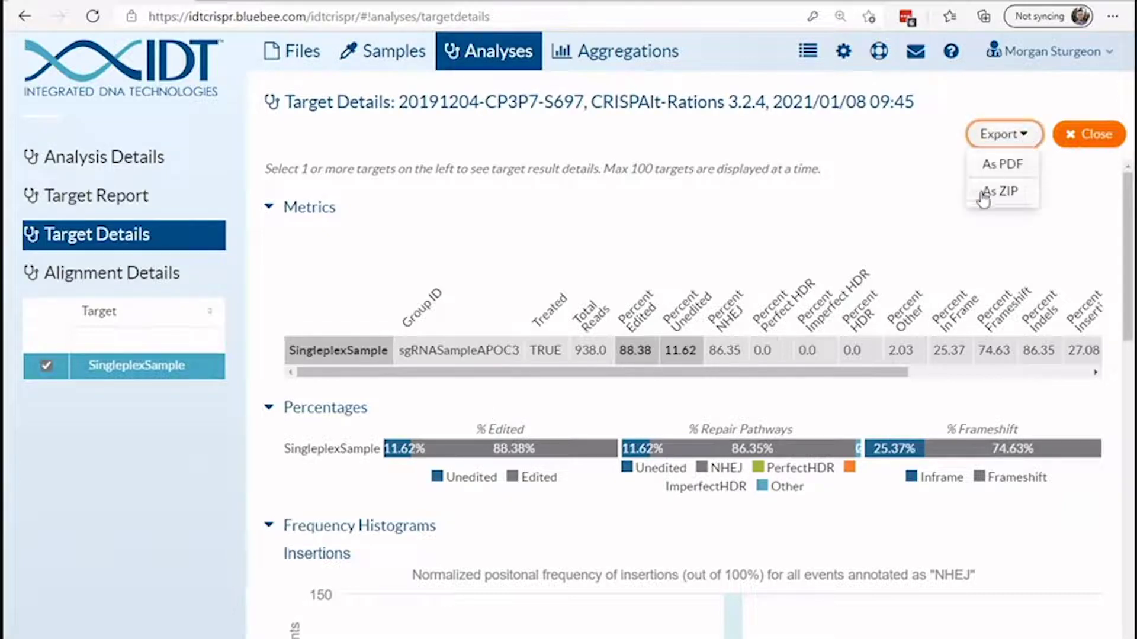
{"action": "left_click", "coordinate": [920, 515]}
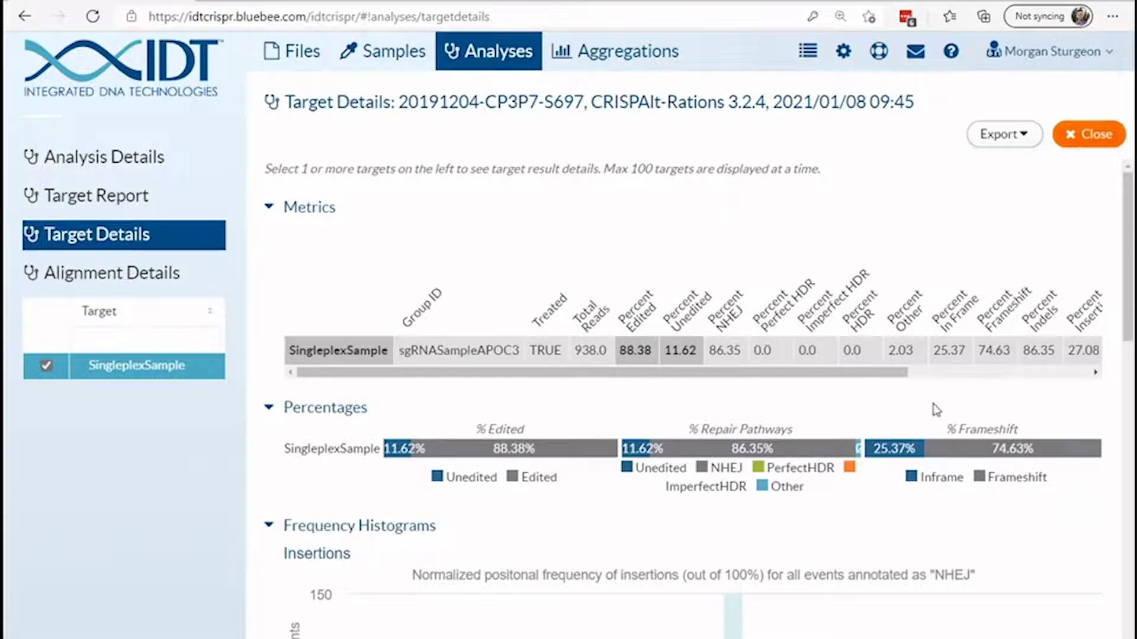
{"action": "scroll", "coordinate": [860, 546], "scroll_direction": "down", "scroll_amount": 3}
{"action": "scroll", "coordinate": [861, 548], "scroll_direction": "down", "scroll_amount": 3}
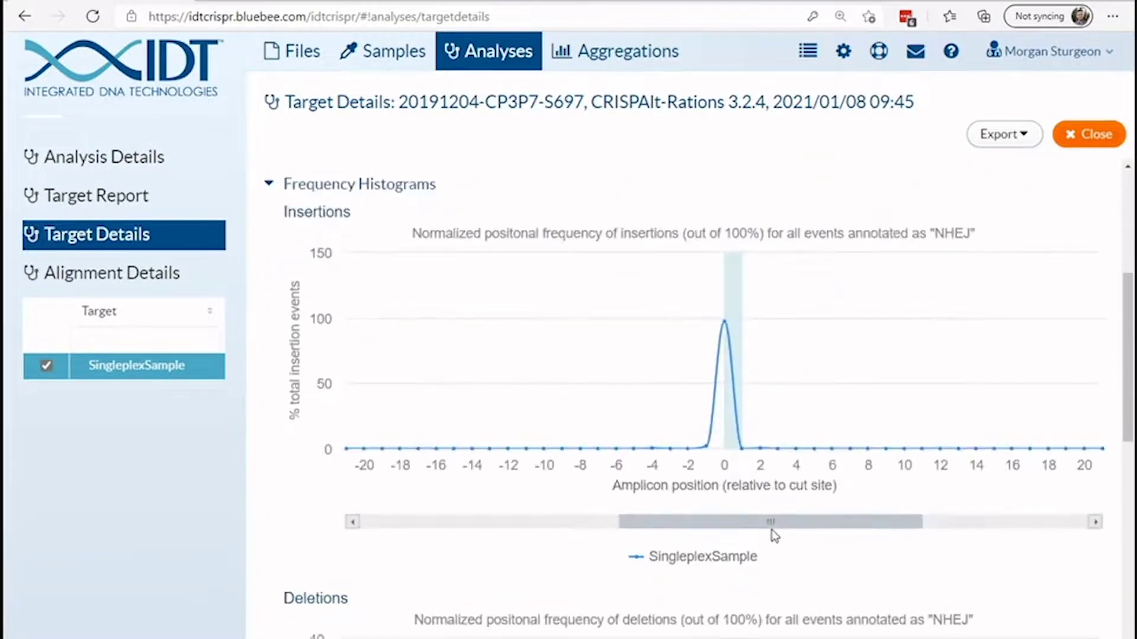
{"action": "mouse_move", "coordinate": [725, 324]}
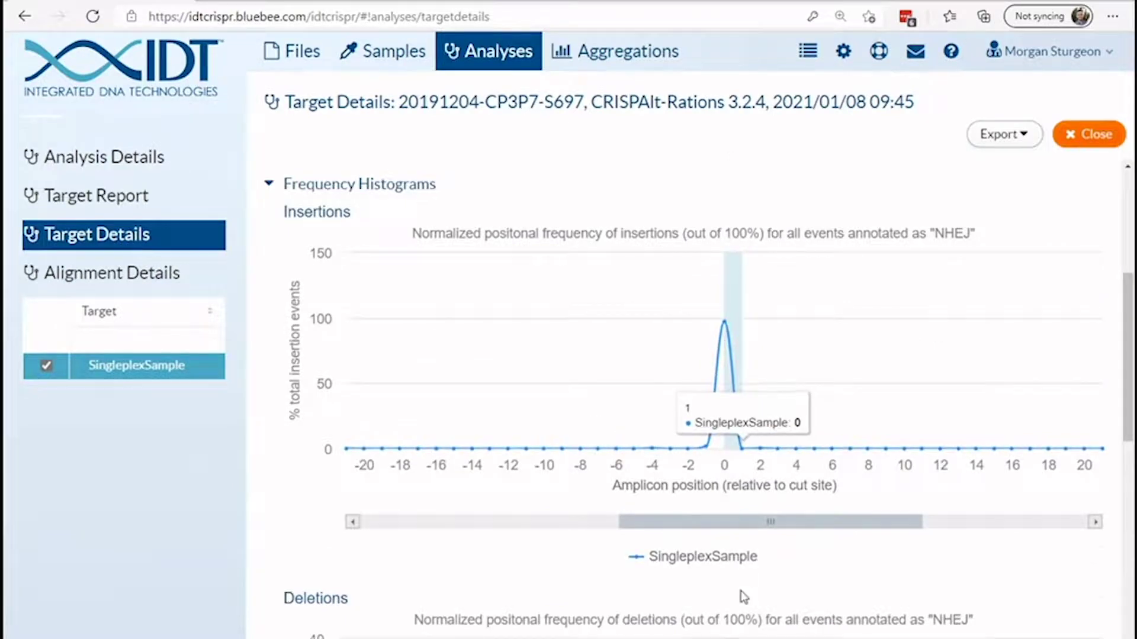
{"action": "scroll", "coordinate": [743, 580], "scroll_direction": "down", "scroll_amount": 7}
{"action": "mouse_move", "coordinate": [768, 321]}
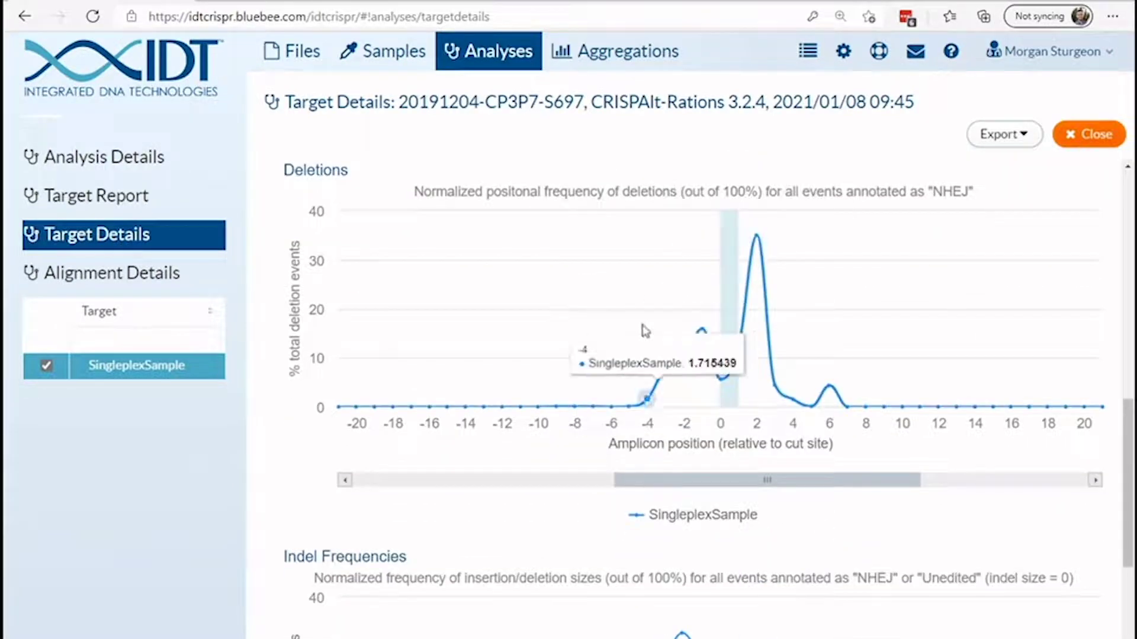
{"action": "scroll", "coordinate": [484, 517], "scroll_direction": "down", "scroll_amount": 3}
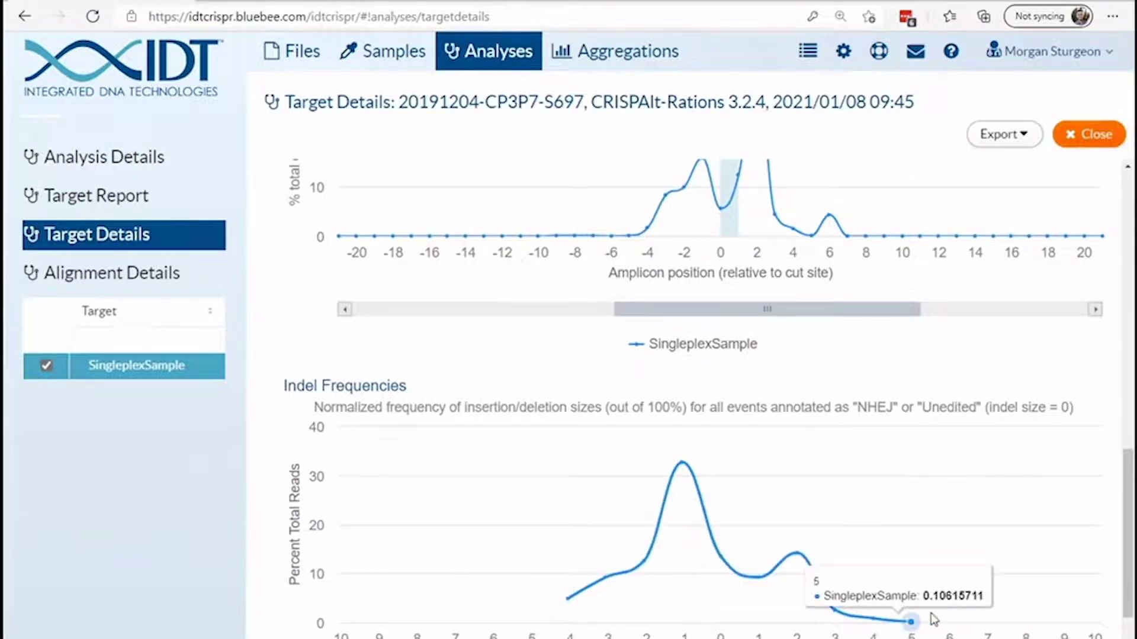
{"action": "scroll", "coordinate": [912, 623], "scroll_direction": "down", "scroll_amount": 5}
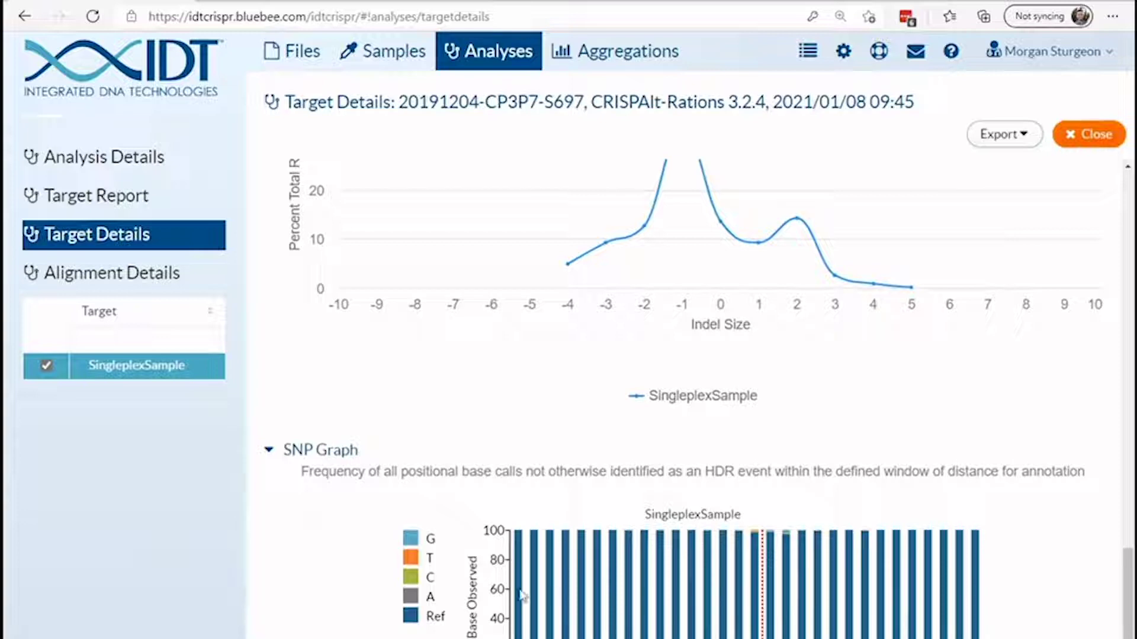
{"action": "left_click", "coordinate": [88, 267]}
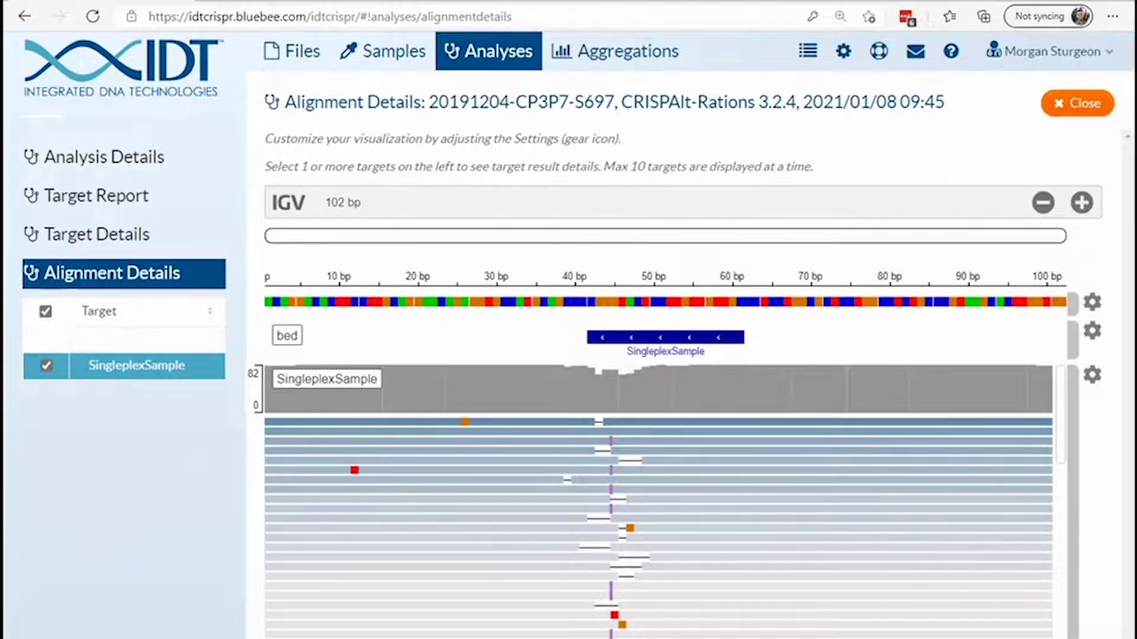
Step: Inspect an aligned read's tags: not duplicate, passed QC, MD 25A16^G59, ZC 3
{"action": "left_click", "coordinate": [630, 420]}
{"action": "scroll", "coordinate": [698, 542], "scroll_direction": "down", "scroll_amount": 3}
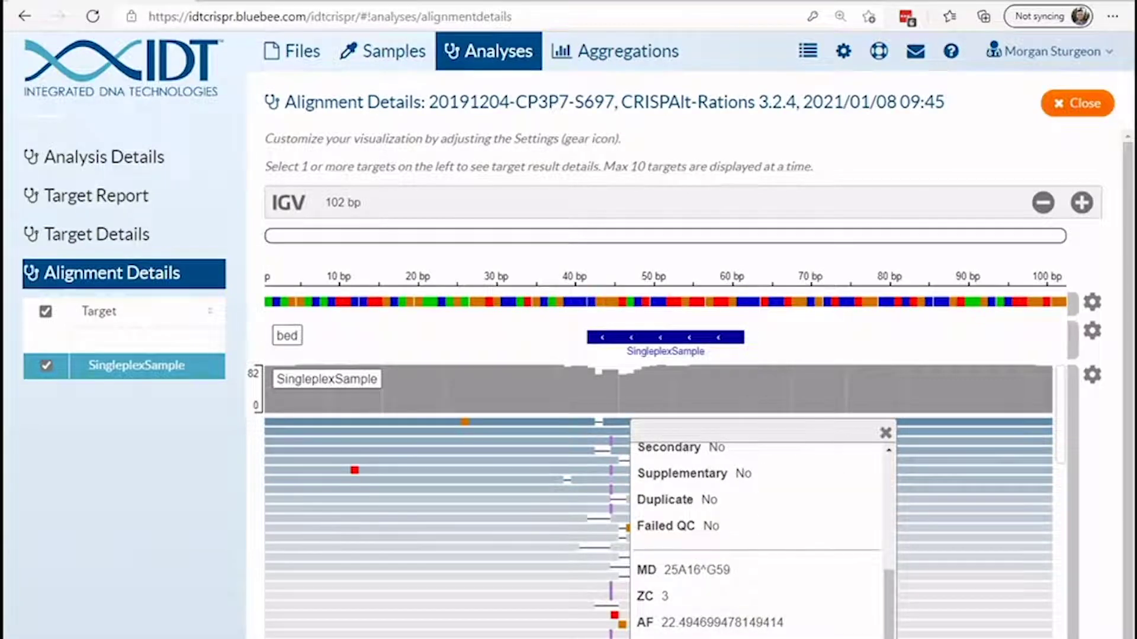
Step: Preview SAMPLE_collapsedIndelInfo.csv from the analysis results, then go to the Aggregations list
{"action": "left_click", "coordinate": [141, 170]}
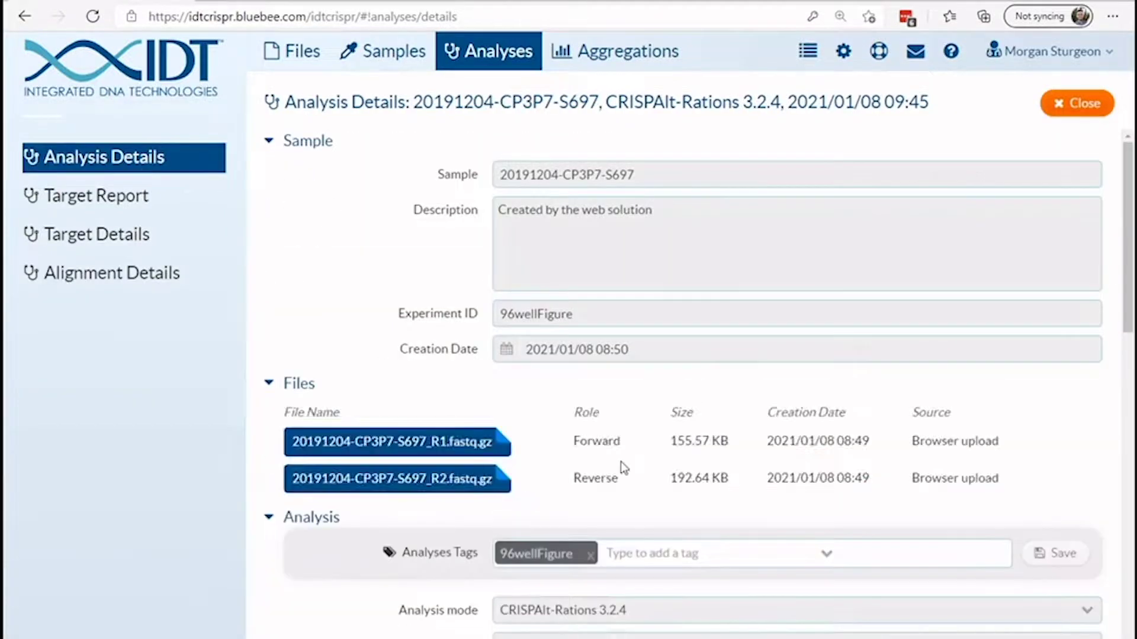
{"action": "scroll", "coordinate": [690, 467], "scroll_direction": "down", "scroll_amount": 6}
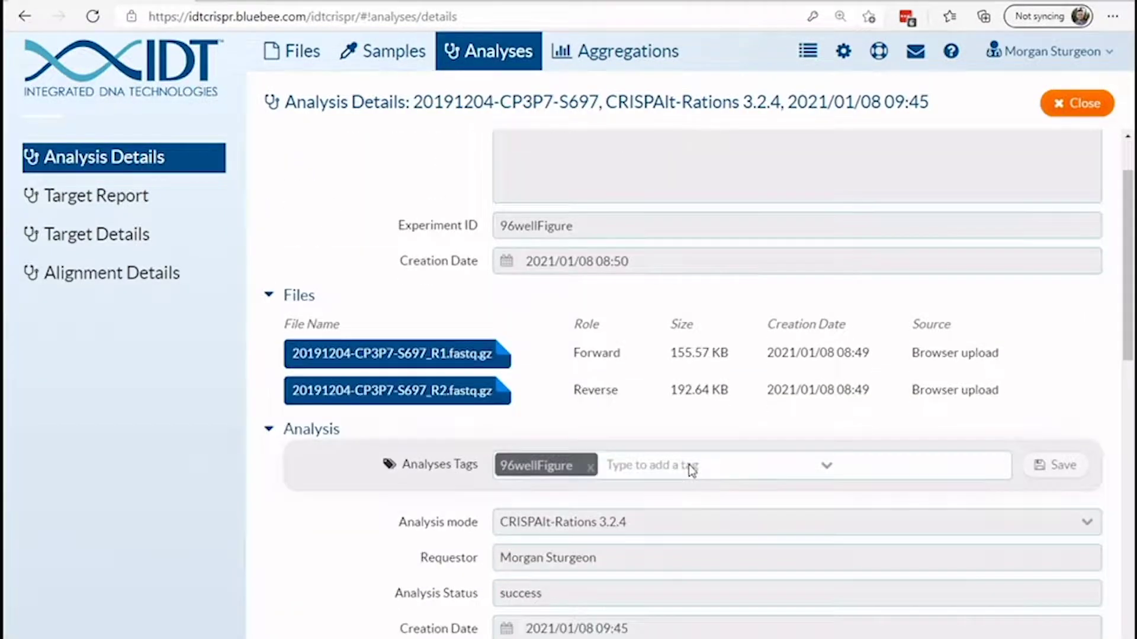
{"action": "scroll", "coordinate": [696, 465], "scroll_direction": "down", "scroll_amount": 7}
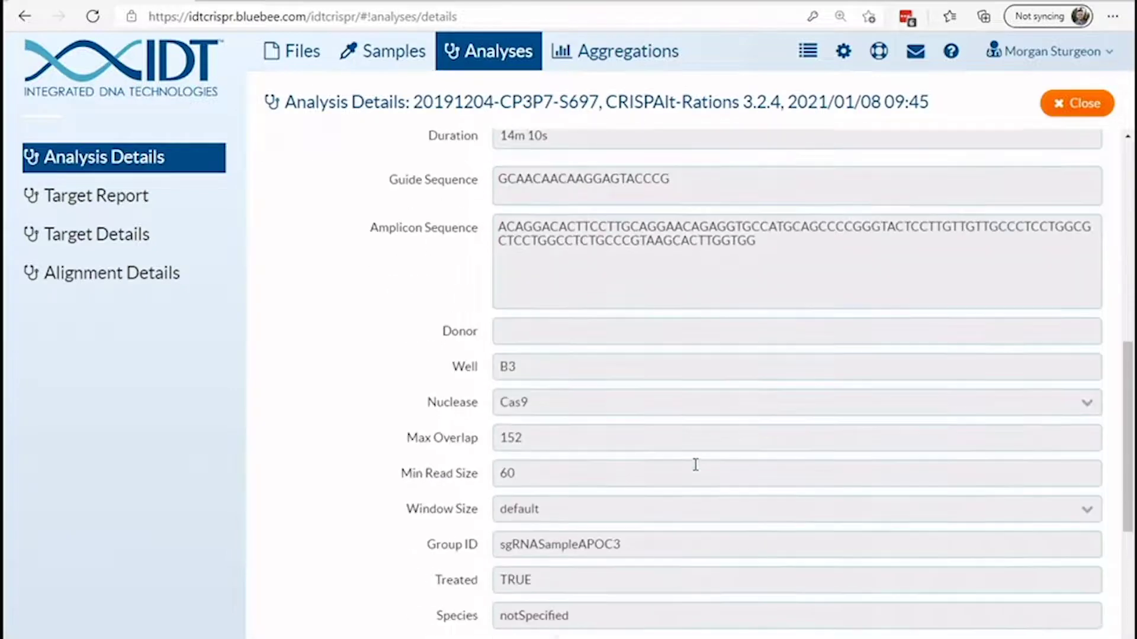
{"action": "scroll", "coordinate": [696, 465], "scroll_direction": "down", "scroll_amount": 6}
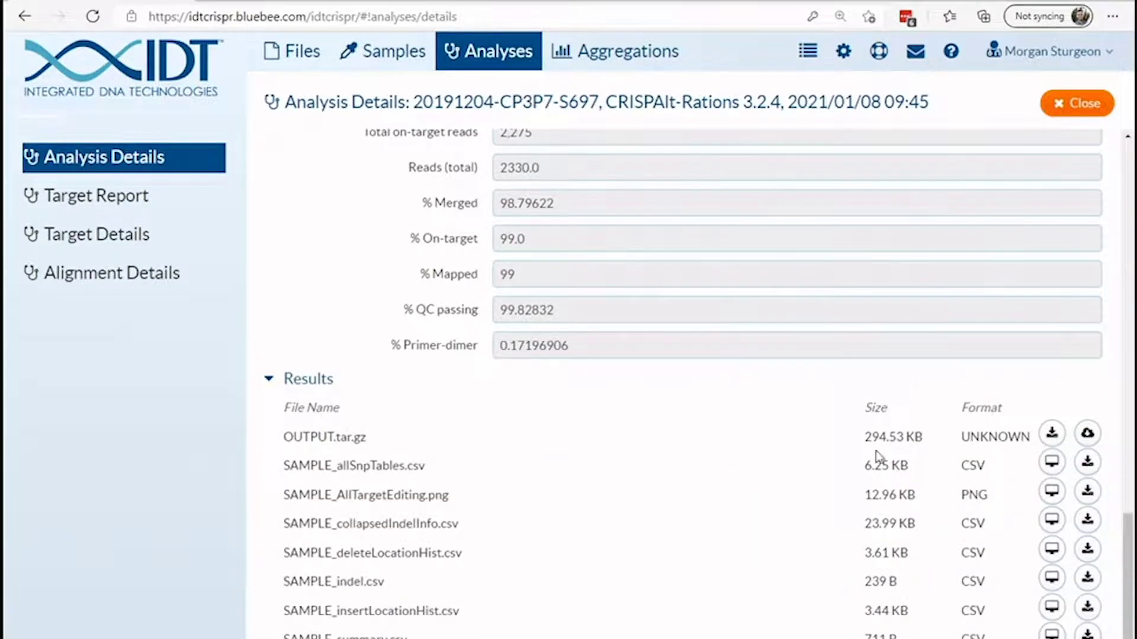
{"action": "left_click", "coordinate": [1051, 519]}
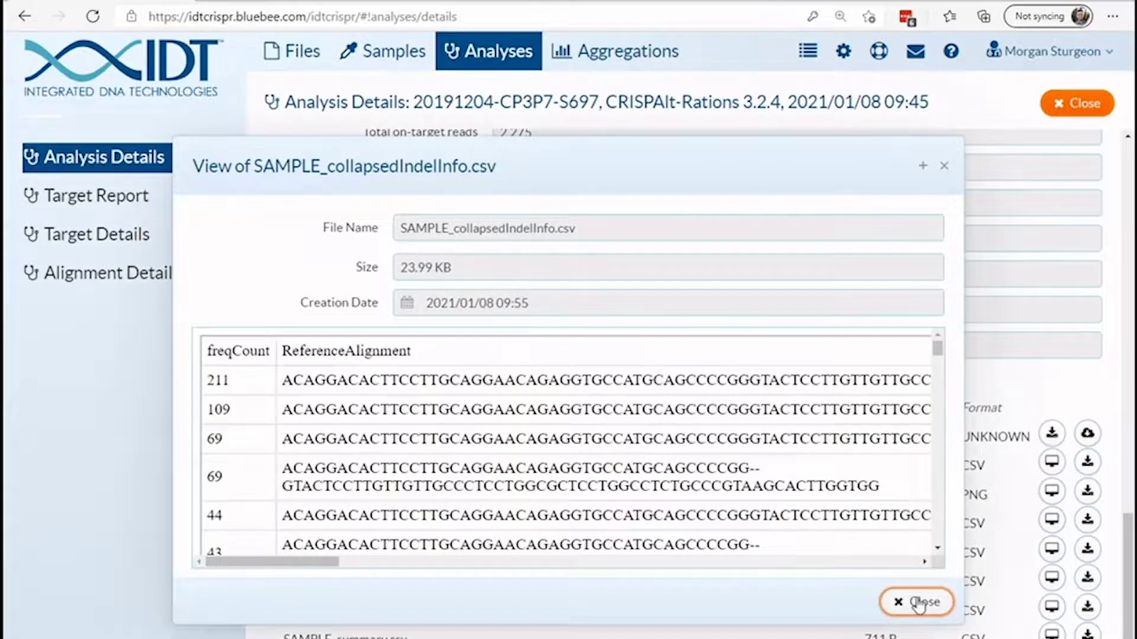
{"action": "left_click", "coordinate": [917, 603]}
{"action": "left_click", "coordinate": [557, 54]}
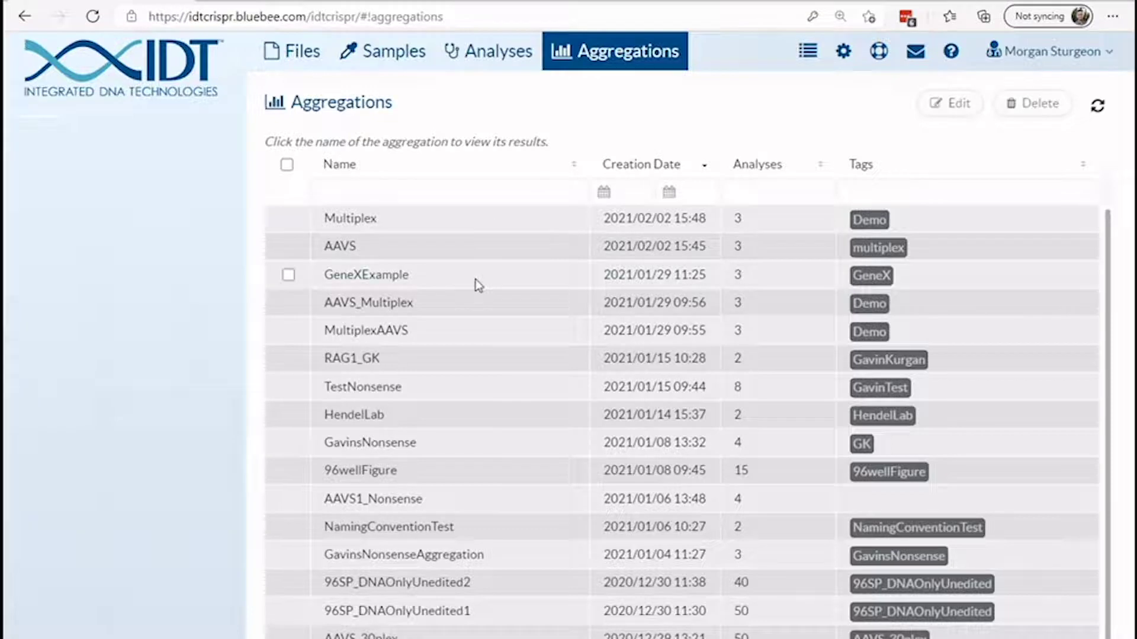
Step: Open the 96wellFigure target report and export all its rows to Excel
{"action": "left_click", "coordinate": [423, 478]}
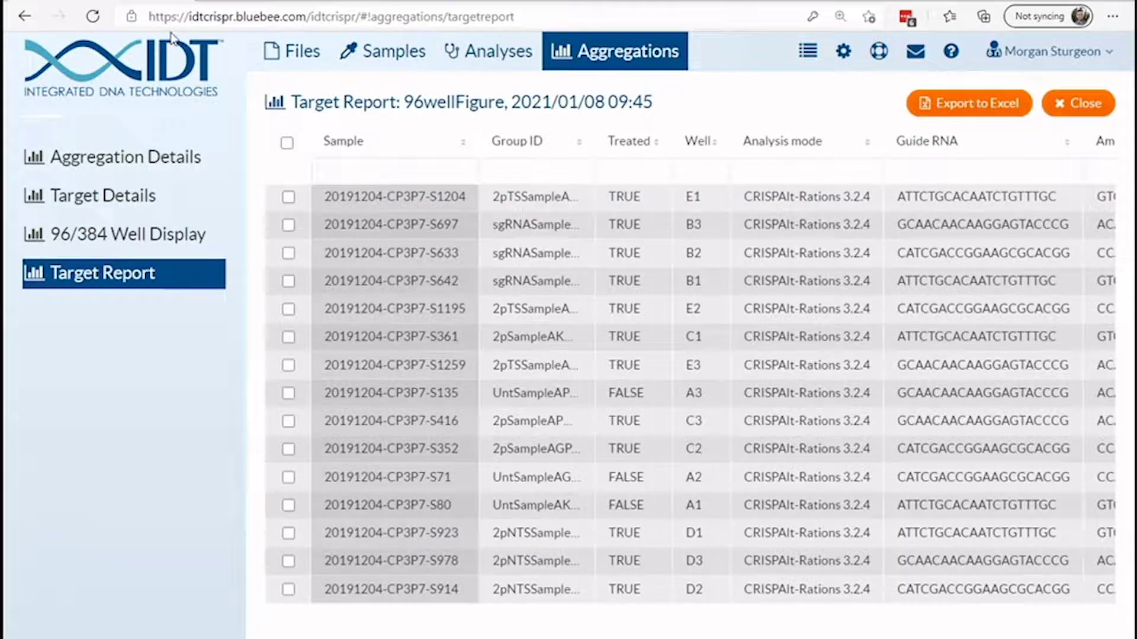
{"action": "left_click", "coordinate": [968, 103]}
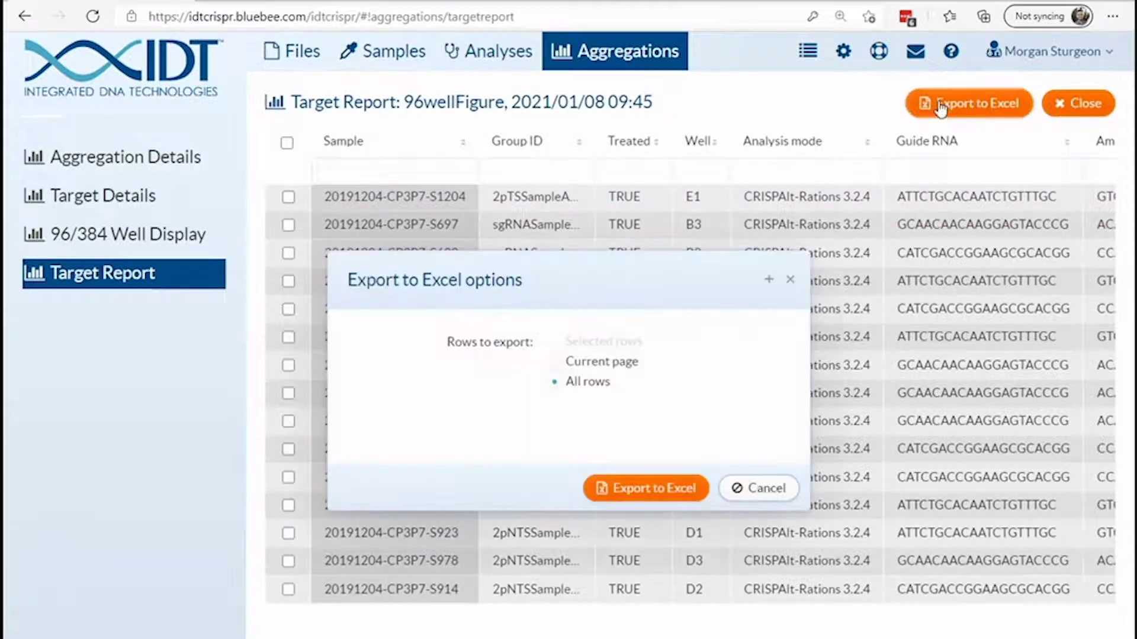
{"action": "left_click", "coordinate": [630, 489]}
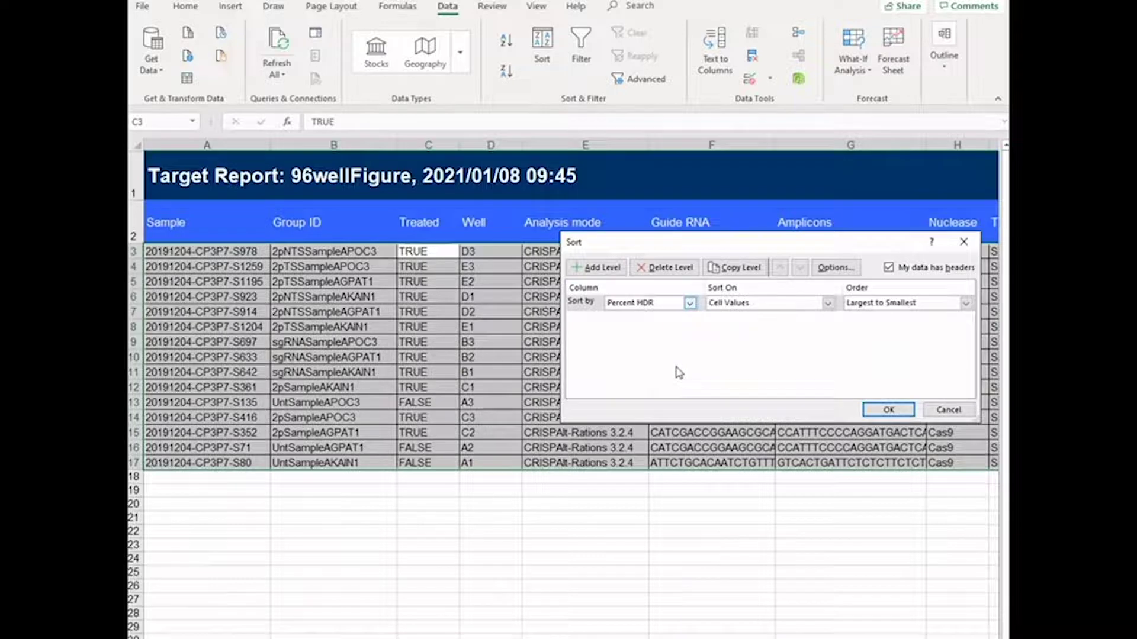
Step: Sort the report by Percent Indels, largest to smallest, and check the columns
{"action": "key", "text": "Down"}
{"action": "left_click", "coordinate": [889, 410]}
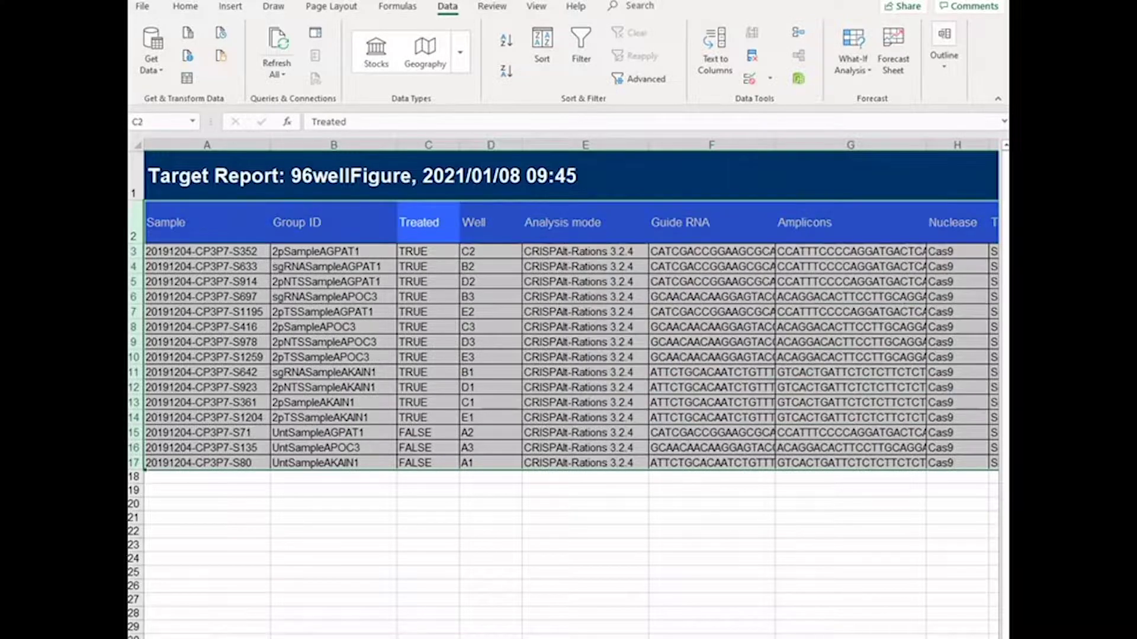
{"action": "scroll", "coordinate": [568, 355], "scroll_direction": "right", "scroll_amount": 6}
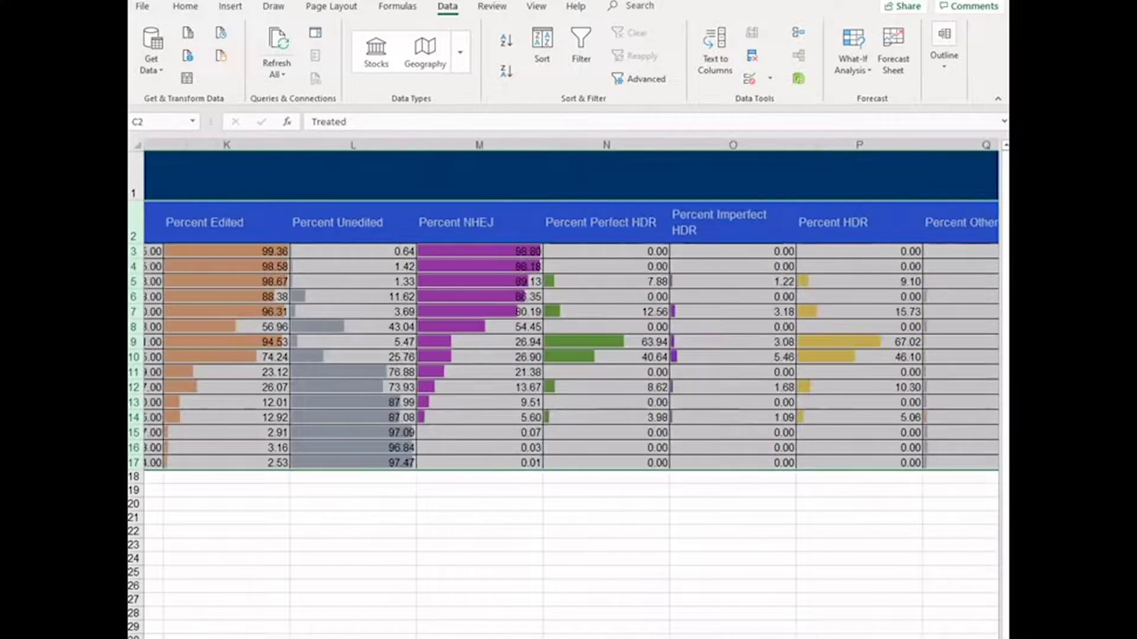
{"action": "scroll", "coordinate": [568, 356], "scroll_direction": "left", "scroll_amount": 2}
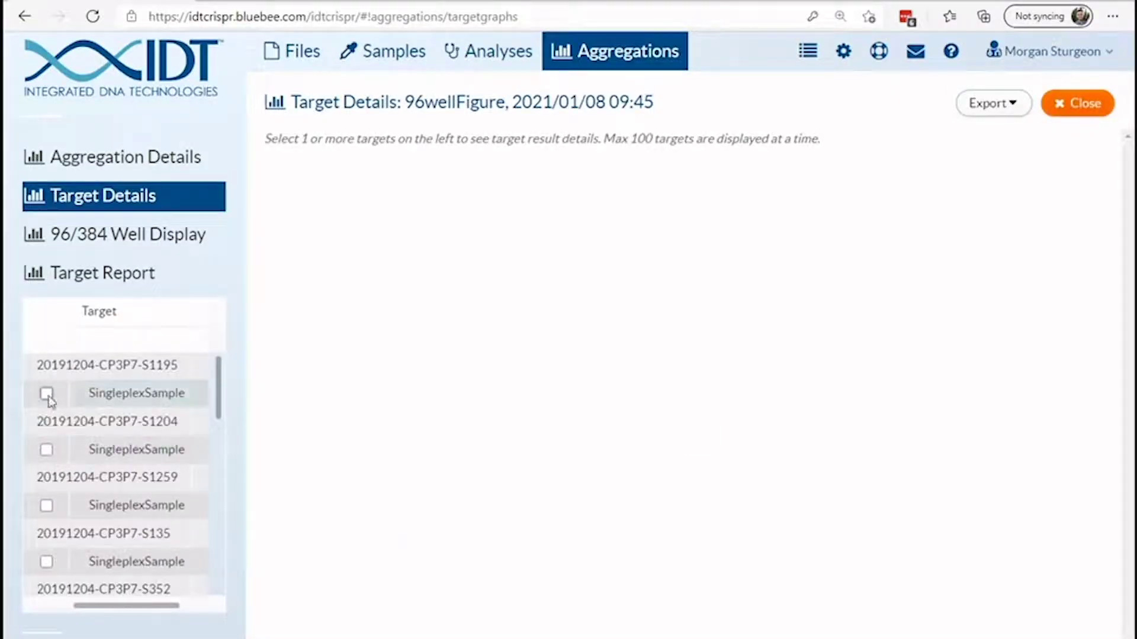
Step: Compare targets S361 (12.01% edited) and S416 (56.96% edited), then show the 96/384 well display
{"action": "scroll", "coordinate": [44, 400], "scroll_direction": "down", "scroll_amount": 3}
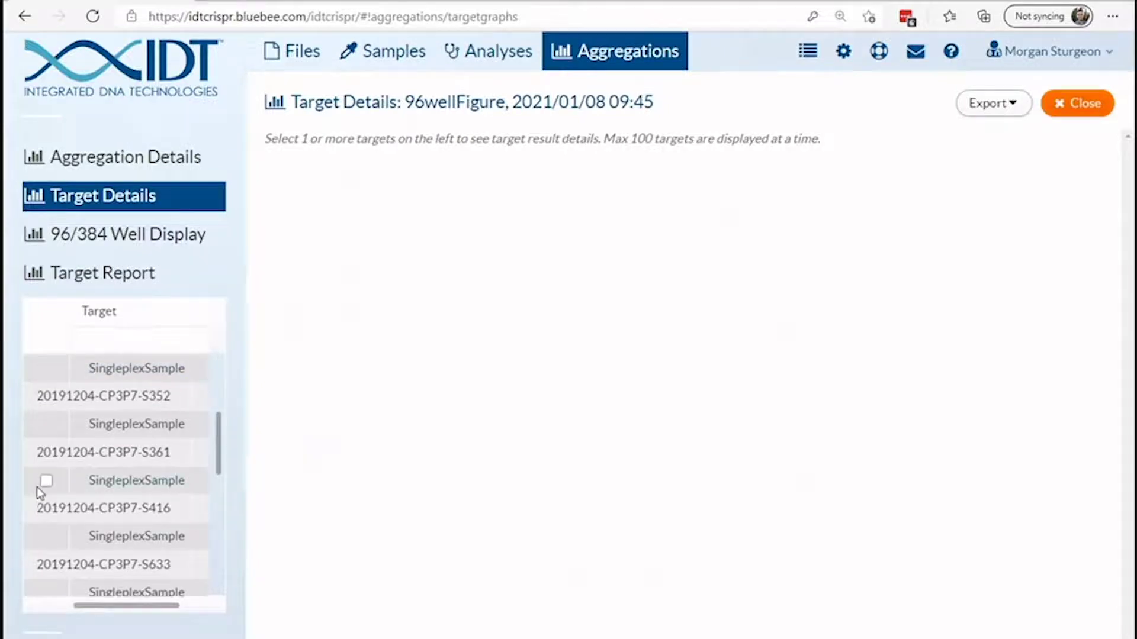
{"action": "left_click", "coordinate": [46, 480]}
{"action": "left_click", "coordinate": [47, 537]}
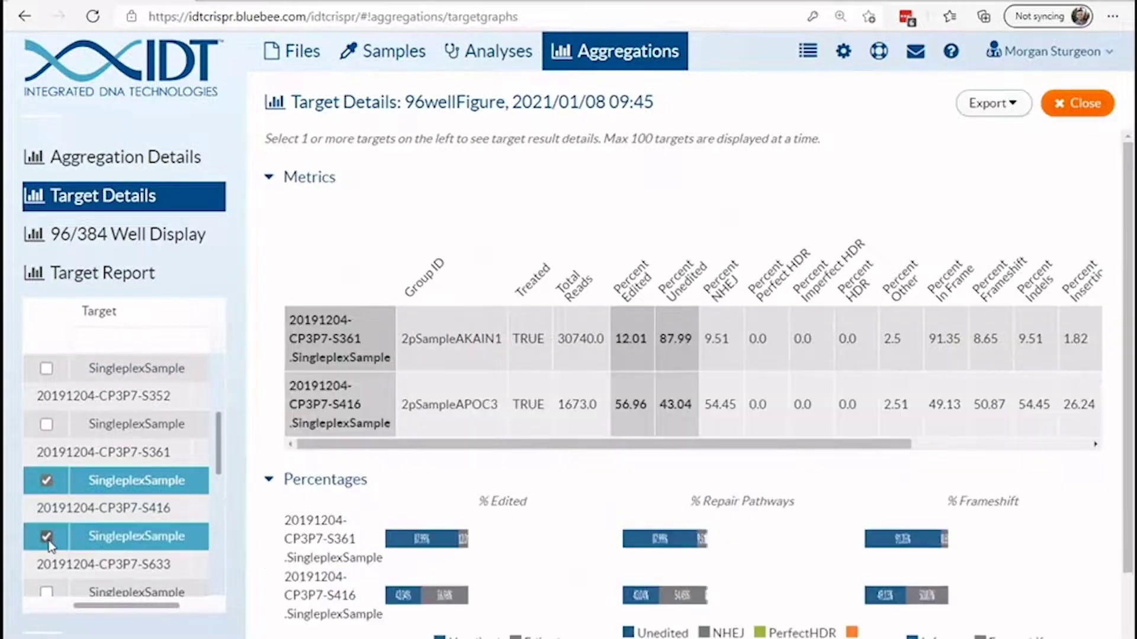
{"action": "scroll", "coordinate": [344, 513], "scroll_direction": "down", "scroll_amount": 1}
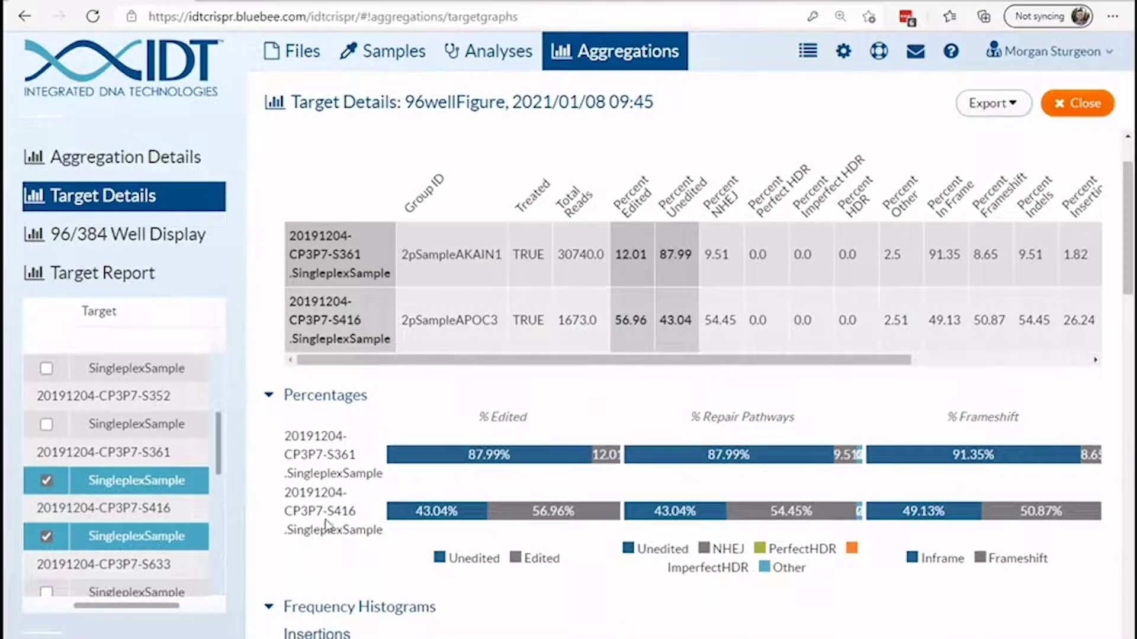
{"action": "scroll", "coordinate": [437, 574], "scroll_direction": "down", "scroll_amount": 2}
{"action": "scroll", "coordinate": [435, 569], "scroll_direction": "down", "scroll_amount": 6}
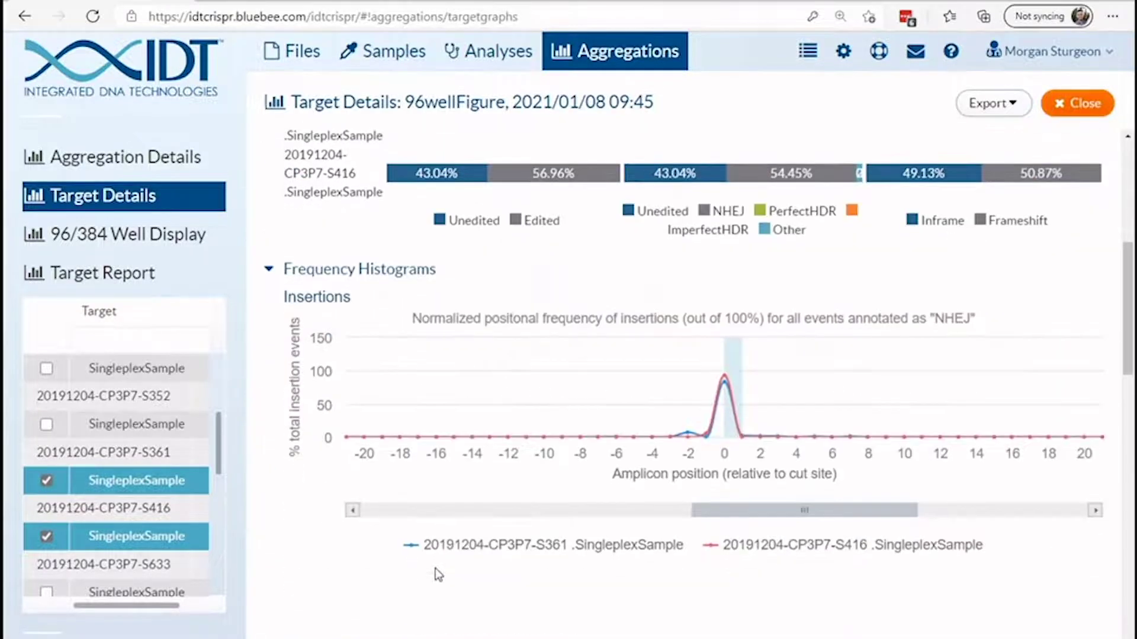
{"action": "scroll", "coordinate": [435, 568], "scroll_direction": "up", "scroll_amount": 7}
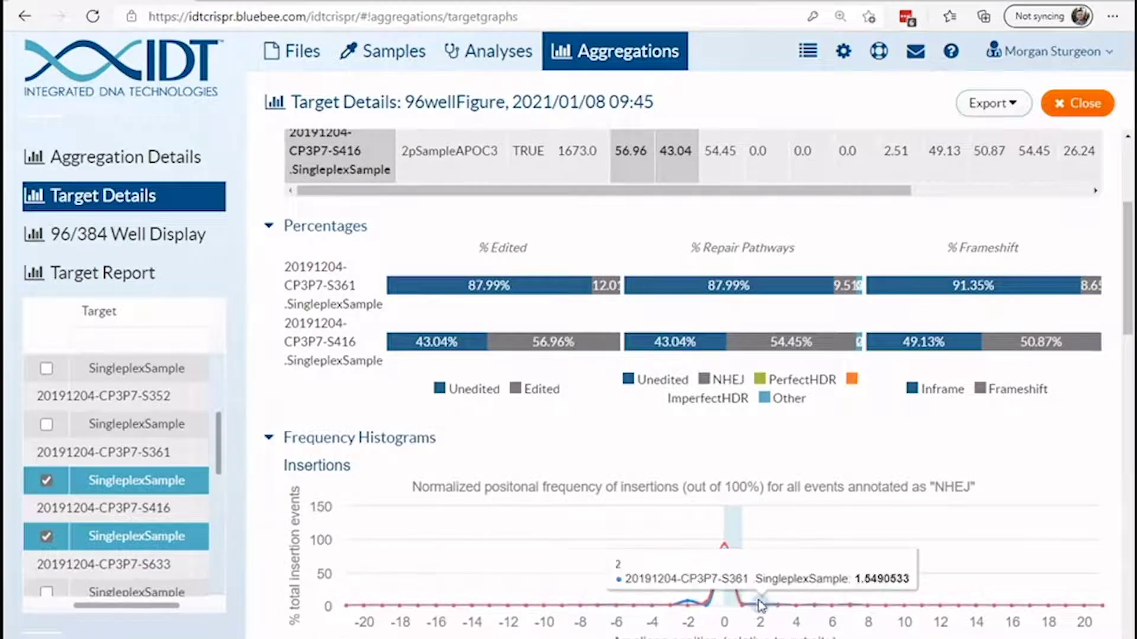
{"action": "left_click", "coordinate": [94, 237]}
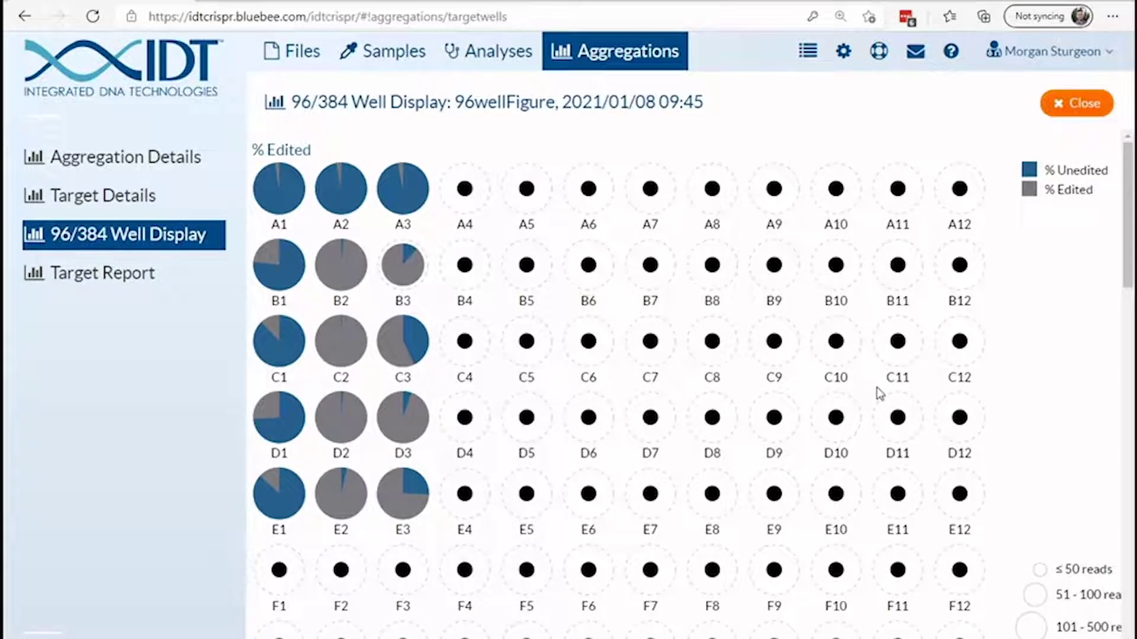
Step: Zoom the page to 110% and enter well positions A1, A2 and A3 for the three samples
{"action": "key", "text": "ctrl+minus"}
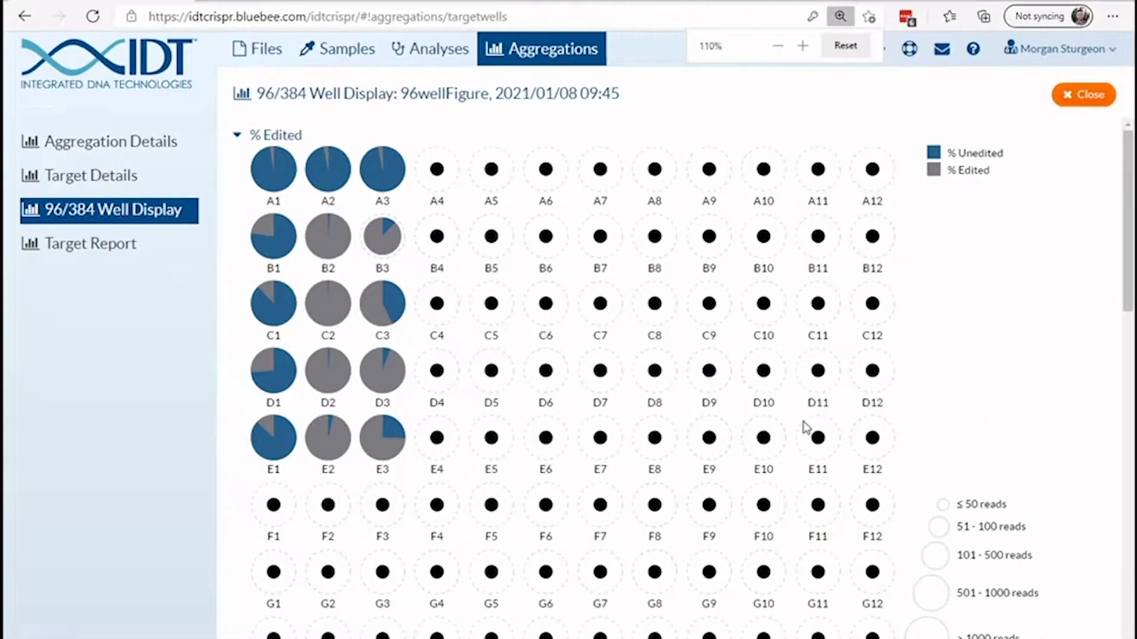
{"action": "scroll", "coordinate": [630, 382], "scroll_direction": "down", "scroll_amount": 1}
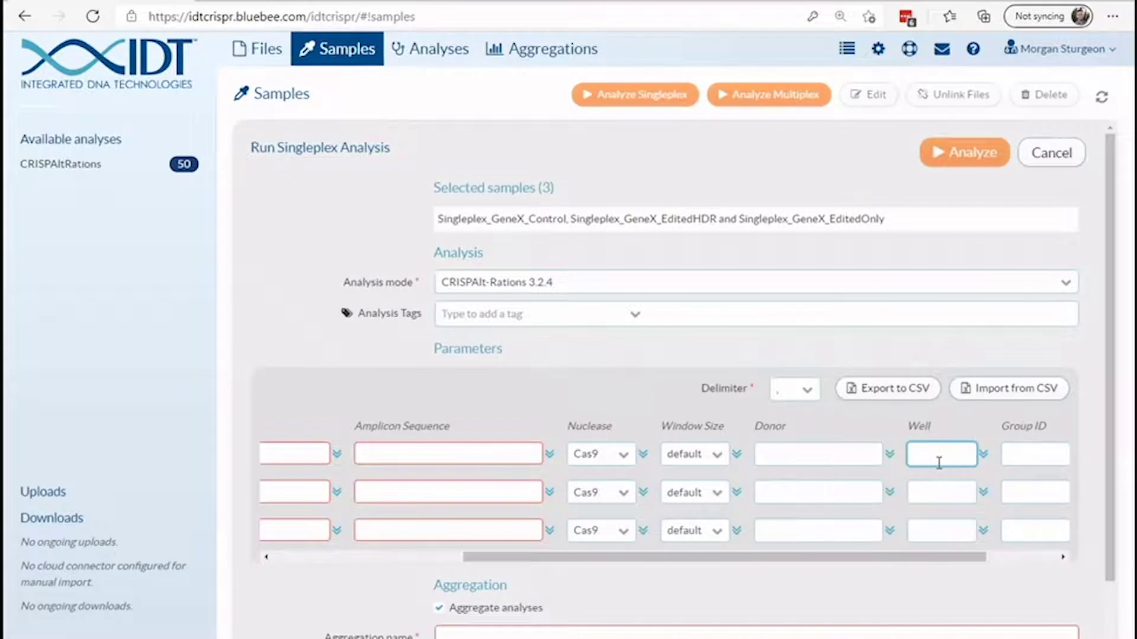
{"action": "type", "text": "A1"}
{"action": "left_click", "coordinate": [929, 491]}
{"action": "type", "text": "A2"}
{"action": "left_click", "coordinate": [929, 531]}
{"action": "type", "text": "A3"}
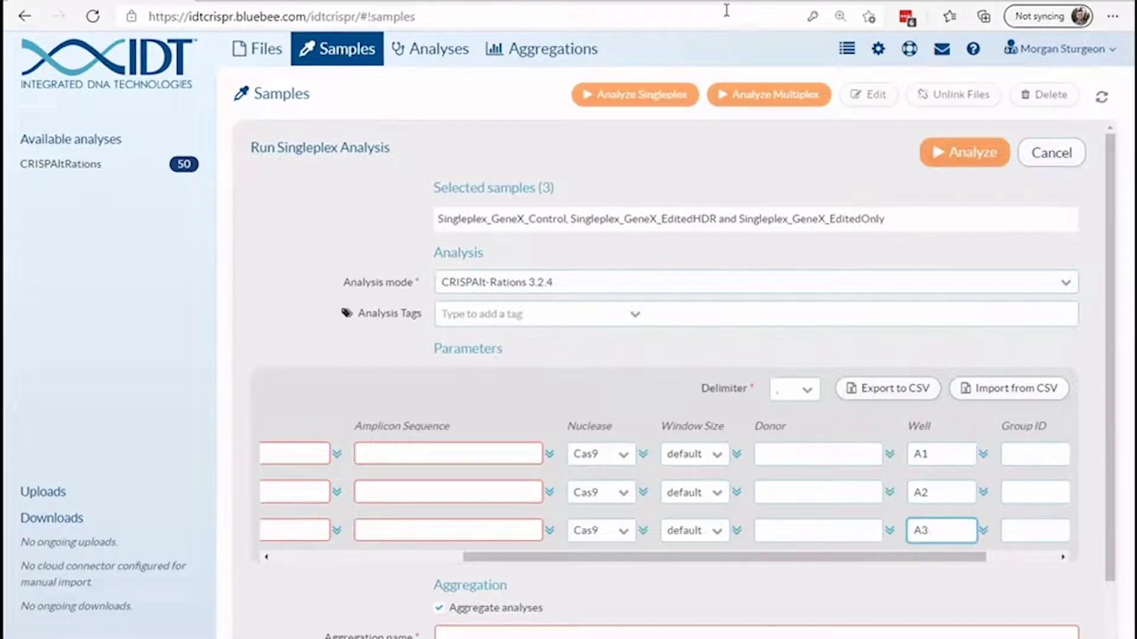
Step: Return to the aggregation results and scroll through the % Edited, % Repair Pathways and % Frameshift plates
{"action": "left_click", "coordinate": [568, 65]}
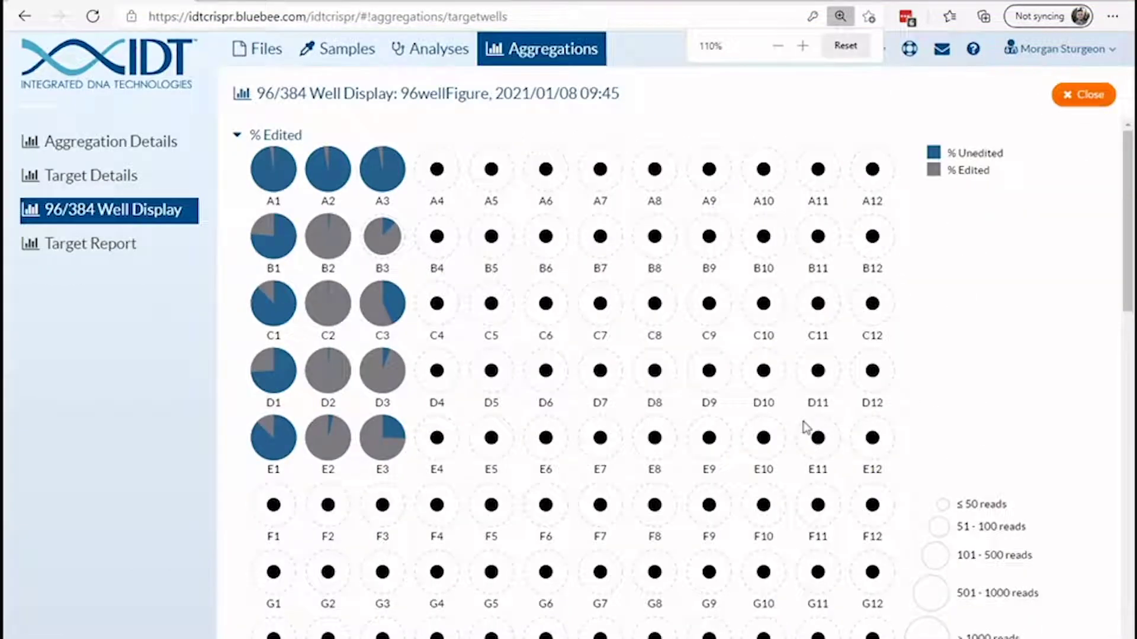
{"action": "scroll", "coordinate": [622, 367], "scroll_direction": "down", "scroll_amount": 7}
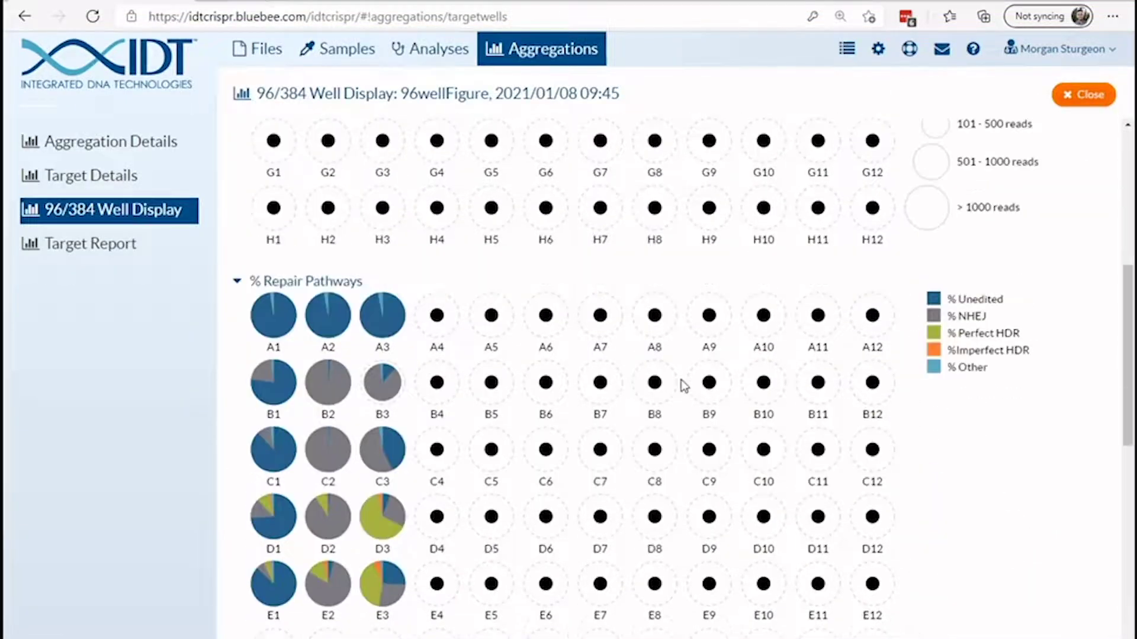
{"action": "scroll", "coordinate": [636, 414], "scroll_direction": "down", "scroll_amount": 10}
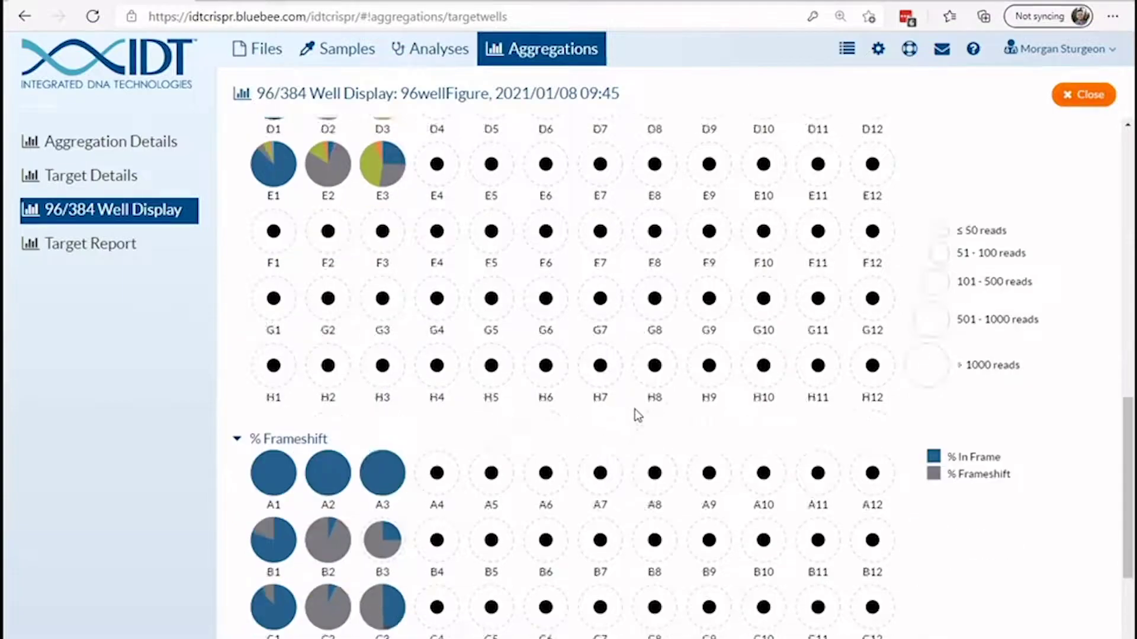
{"action": "scroll", "coordinate": [638, 415], "scroll_direction": "down", "scroll_amount": 2}
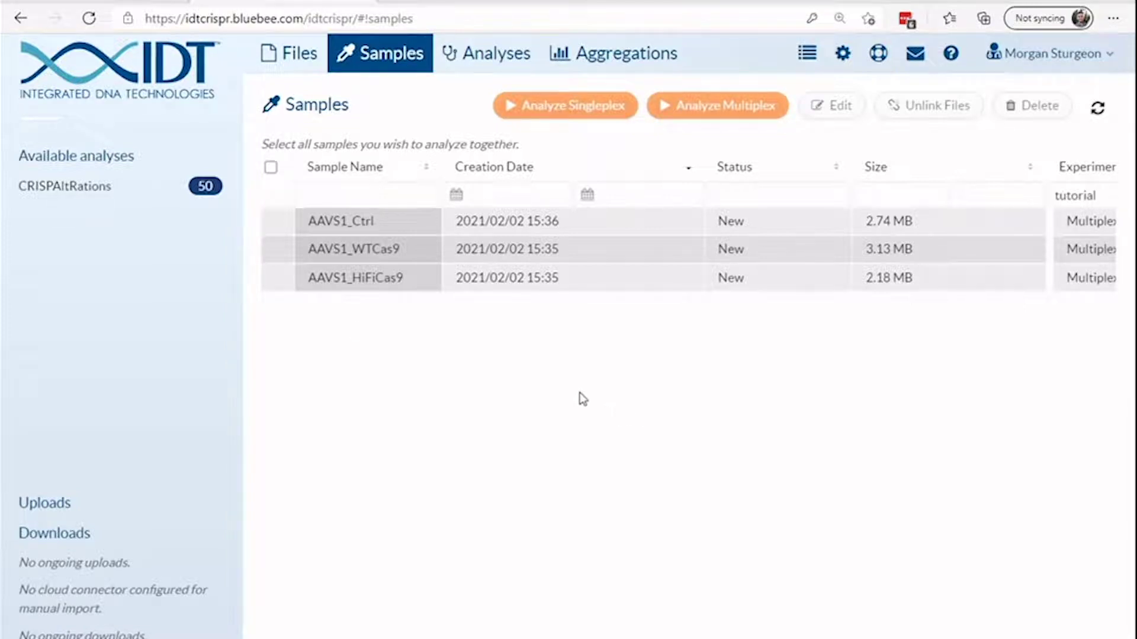
Step: Select the three AAVS1 samples for multiplex analysis and assign the TestingGK BED files to all three
{"action": "mouse_move", "coordinate": [276, 230]}
{"action": "left_click_drag", "start_coordinate": [276, 231], "coordinate": [272, 278]}
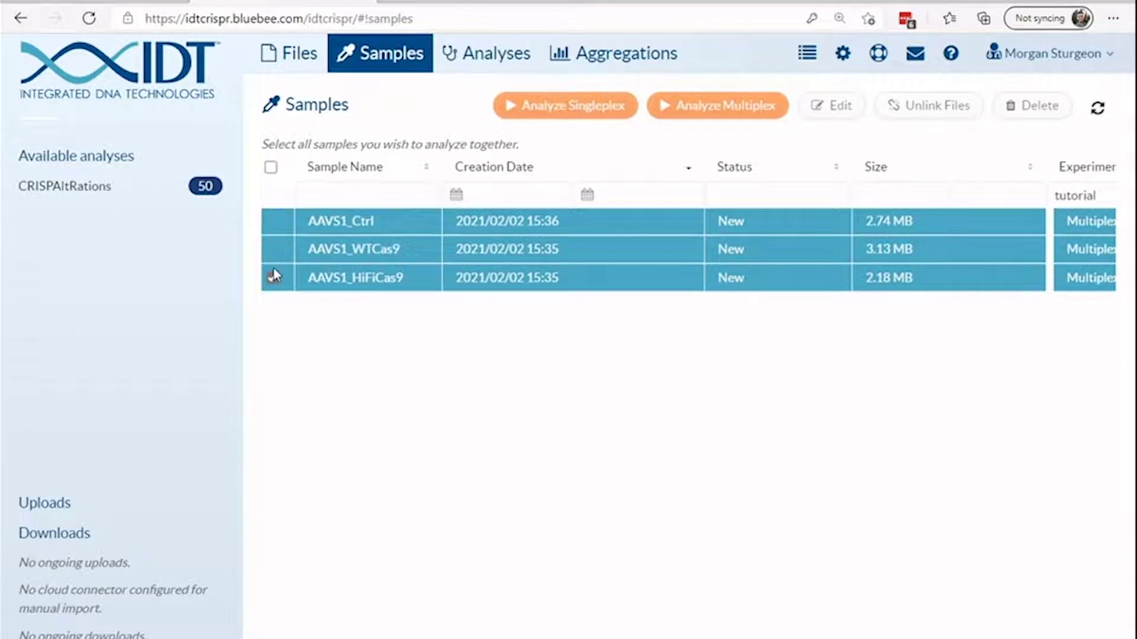
{"action": "left_click", "coordinate": [746, 120]}
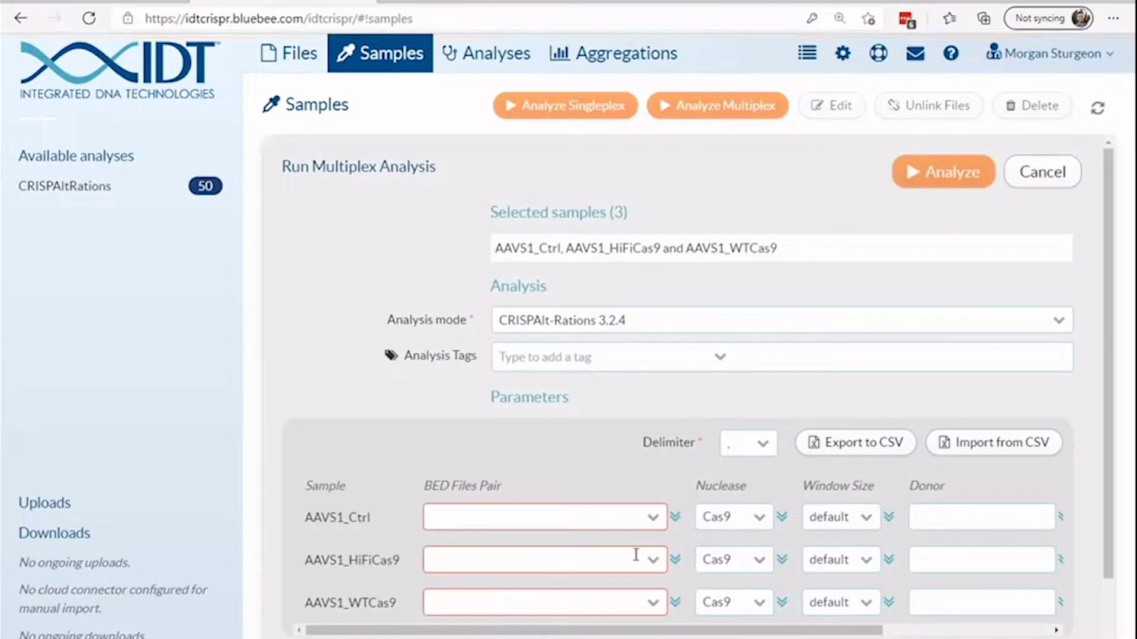
{"action": "mouse_move", "coordinate": [492, 493]}
{"action": "left_click", "coordinate": [653, 519]}
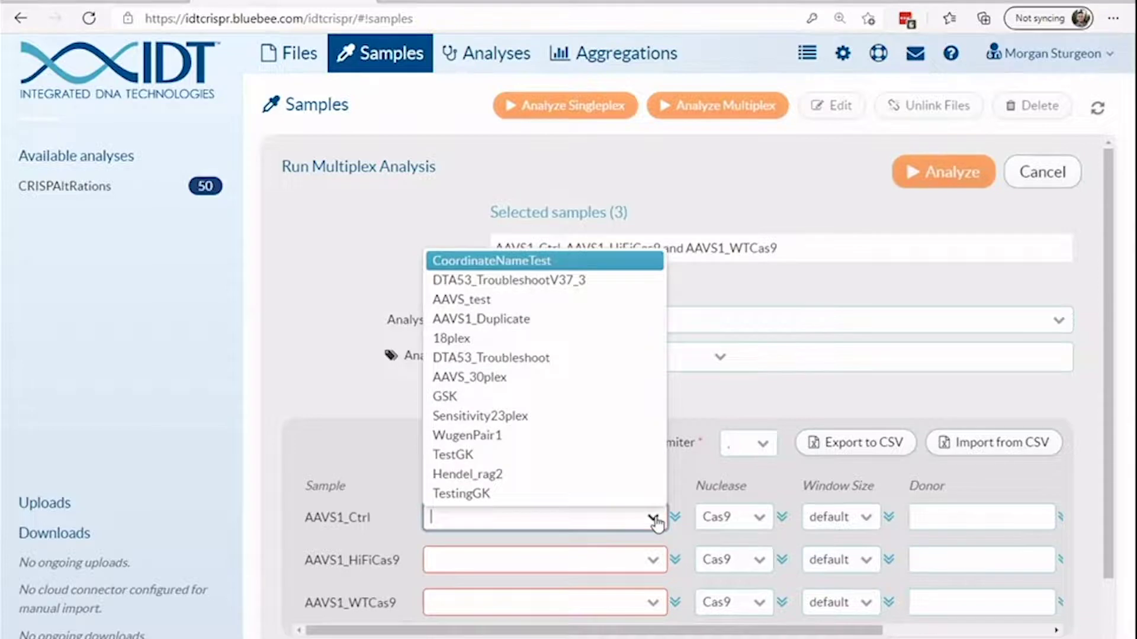
{"action": "left_click", "coordinate": [634, 501]}
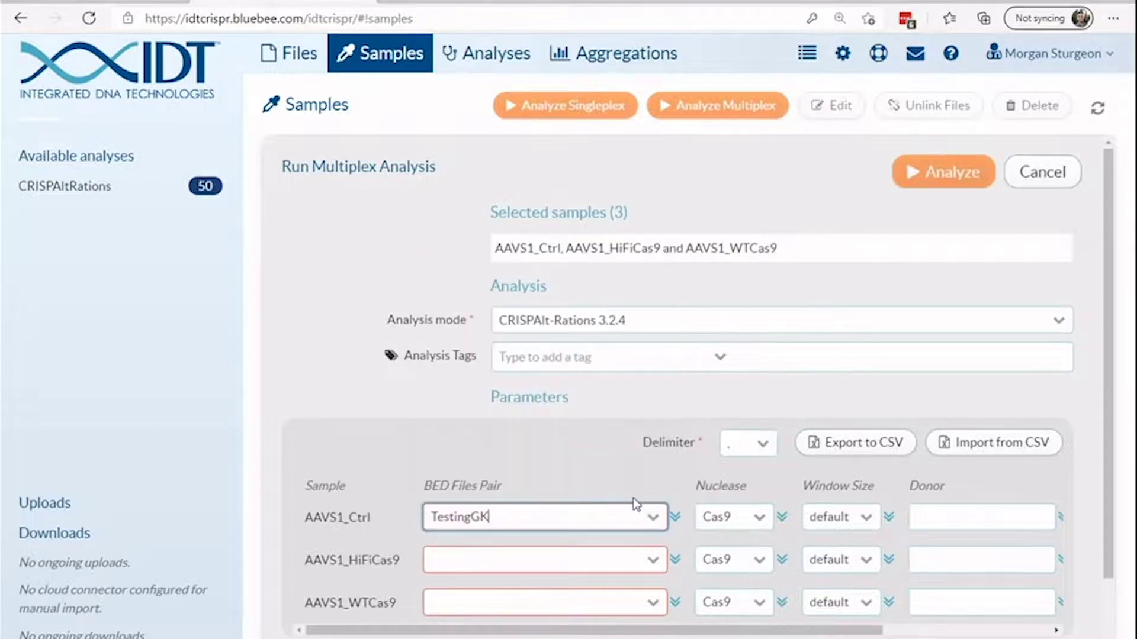
{"action": "left_click", "coordinate": [676, 519]}
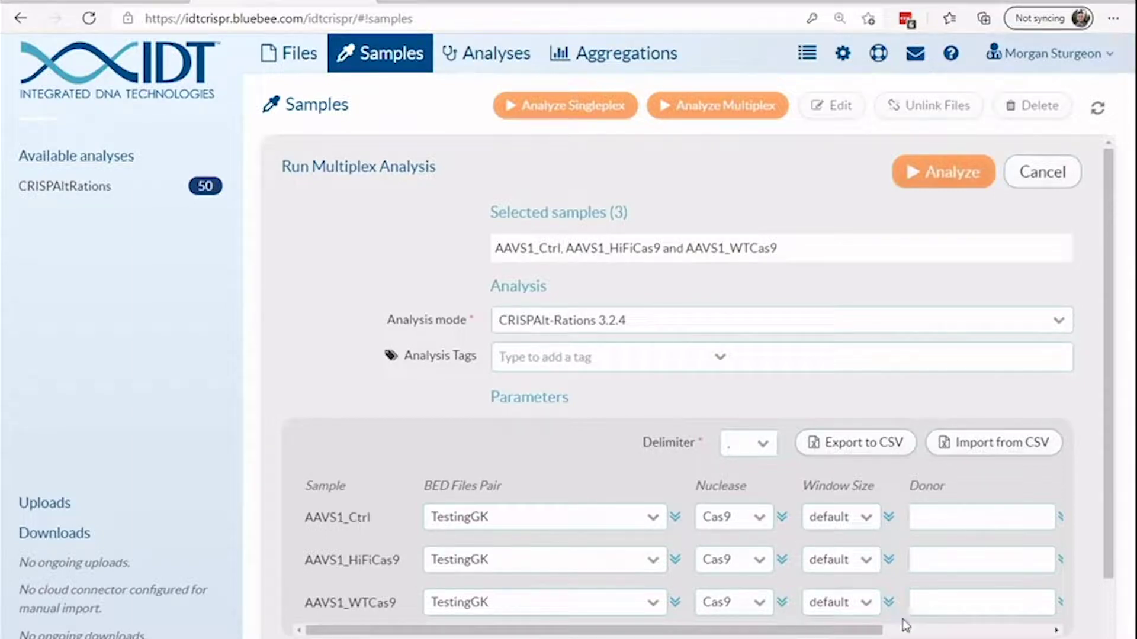
Step: Set group IDs WTCas9, HiFiCas9 and Control, and mark the HiFiCas9 and WTCas9 samples as treated
{"action": "left_click_drag", "start_coordinate": [879, 630], "coordinate": [1054, 615]}
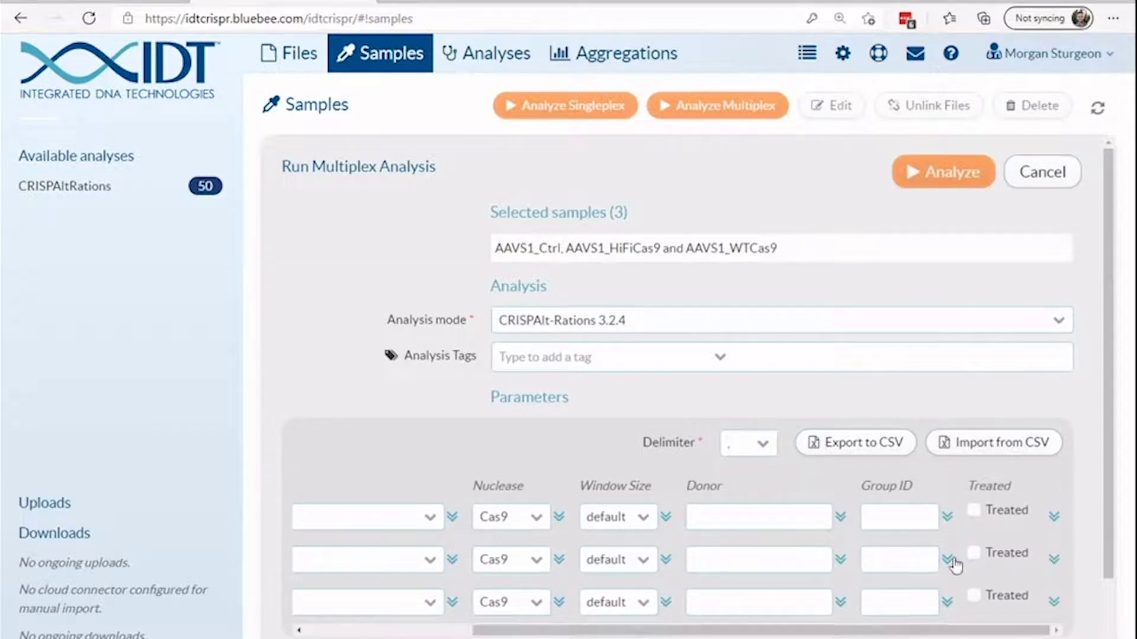
{"action": "left_click", "coordinate": [883, 603]}
{"action": "key", "text": "ctrl+v"}
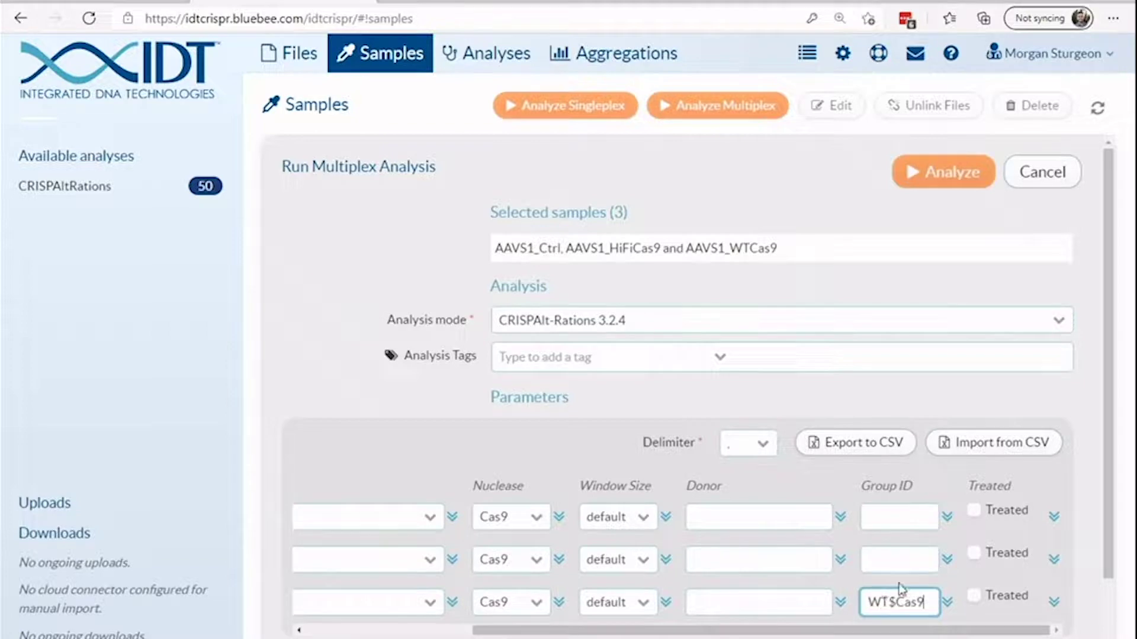
{"action": "left_click", "coordinate": [897, 565]}
{"action": "type", "text": "HiFiCas9"}
{"action": "left_click", "coordinate": [895, 520]}
{"action": "type", "text": "Control"}
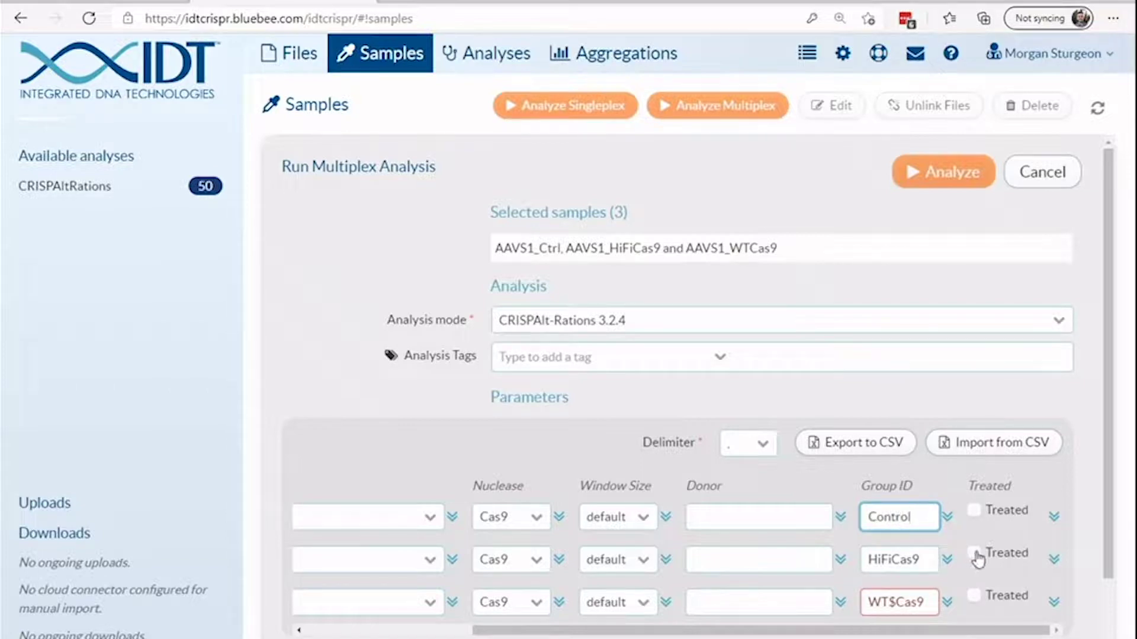
{"action": "left_click", "coordinate": [973, 553]}
{"action": "left_click", "coordinate": [975, 594]}
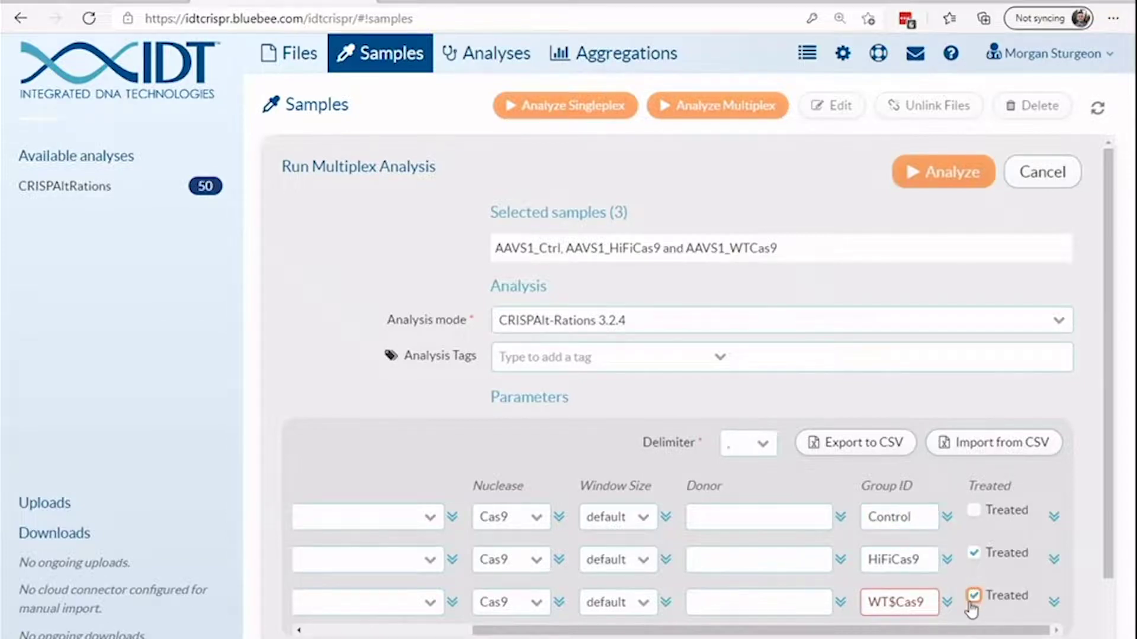
Step: Remove the stray $ from the WTCas9 group ID, name the aggregation, and run the analysis
{"action": "scroll", "coordinate": [964, 606], "scroll_direction": "down", "scroll_amount": 1}
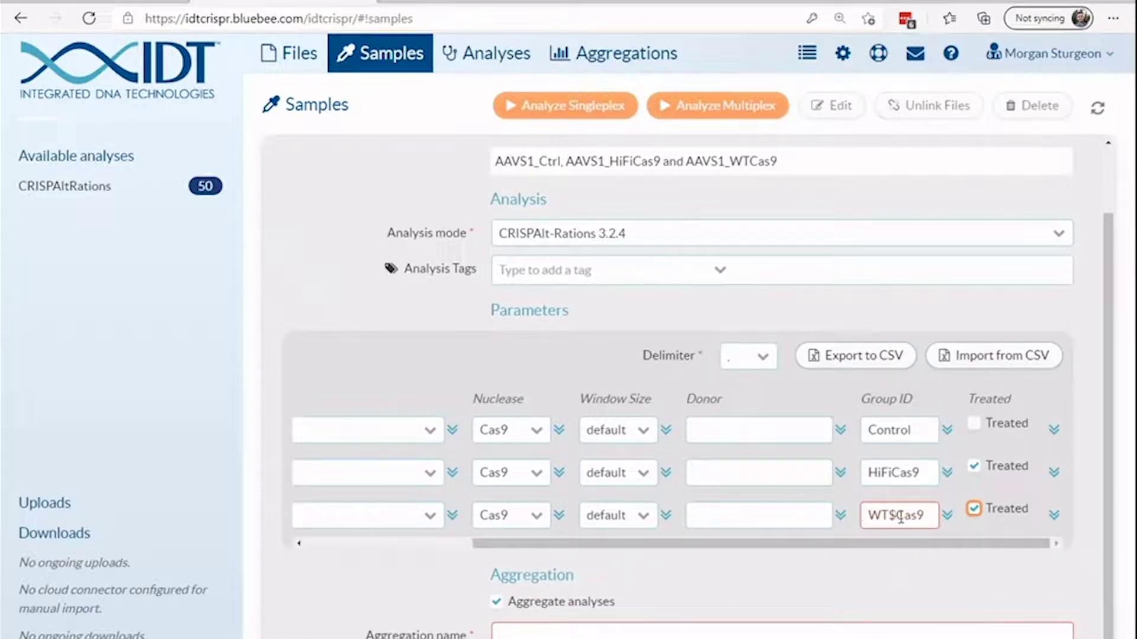
{"action": "left_click_drag", "start_coordinate": [899, 518], "coordinate": [891, 516]}
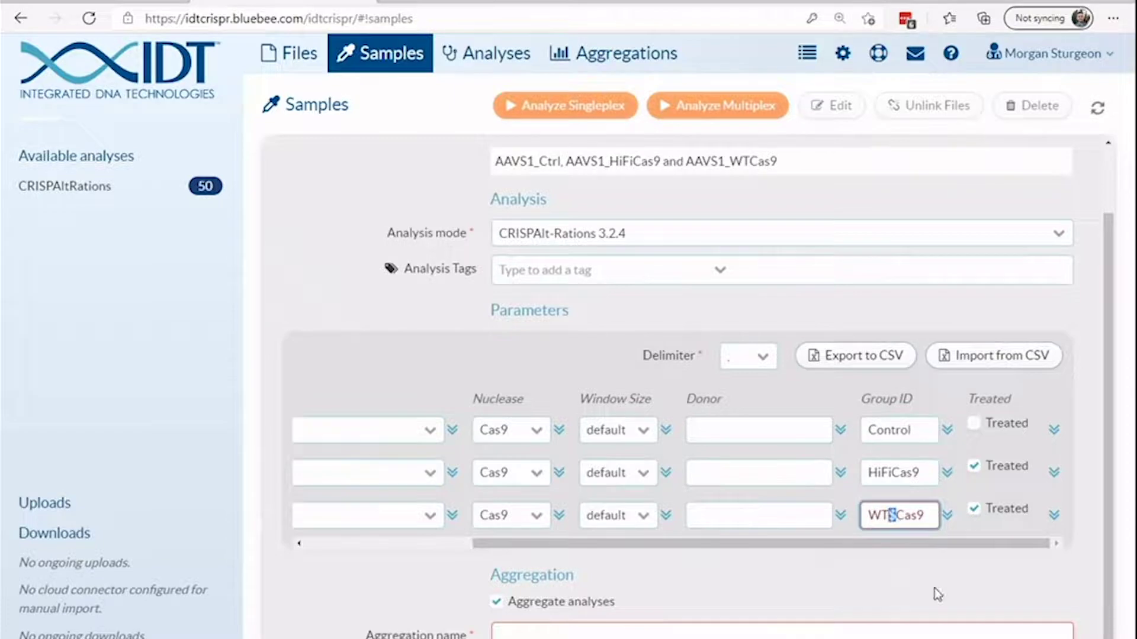
{"action": "key", "text": "BackSpace"}
{"action": "left_click", "coordinate": [734, 518]}
{"action": "left_click", "coordinate": [745, 632]}
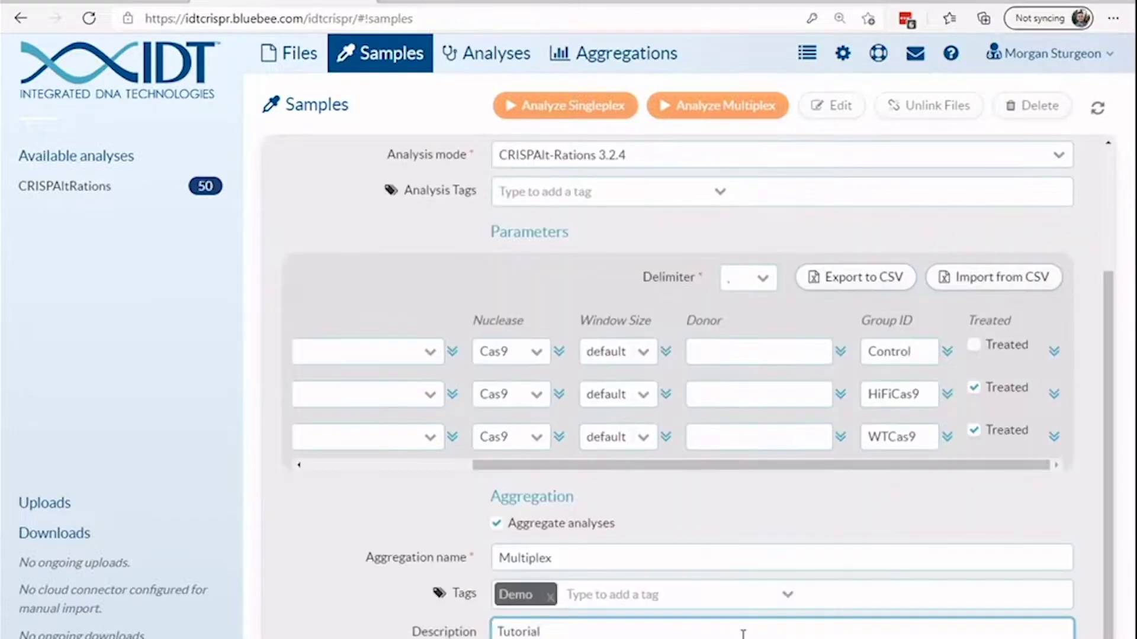
{"action": "scroll", "coordinate": [947, 350], "scroll_direction": "up", "scroll_amount": 3}
{"action": "left_click", "coordinate": [922, 186]}
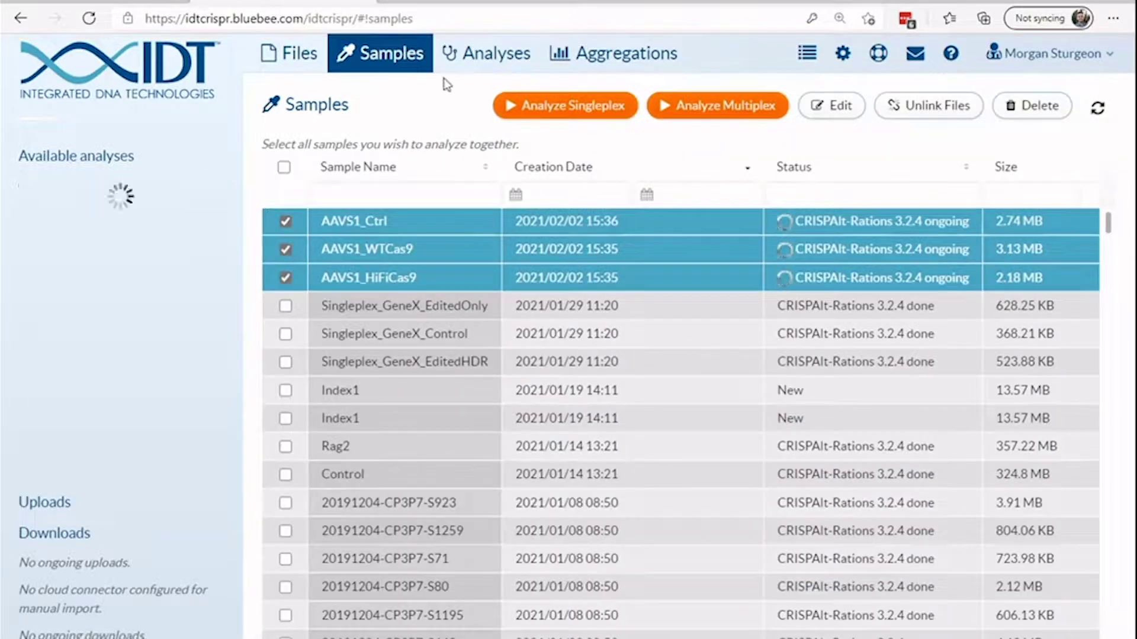
Step: Check the Analyses list until all three AAVS1 multiplex analyses show success
{"action": "left_click", "coordinate": [464, 71]}
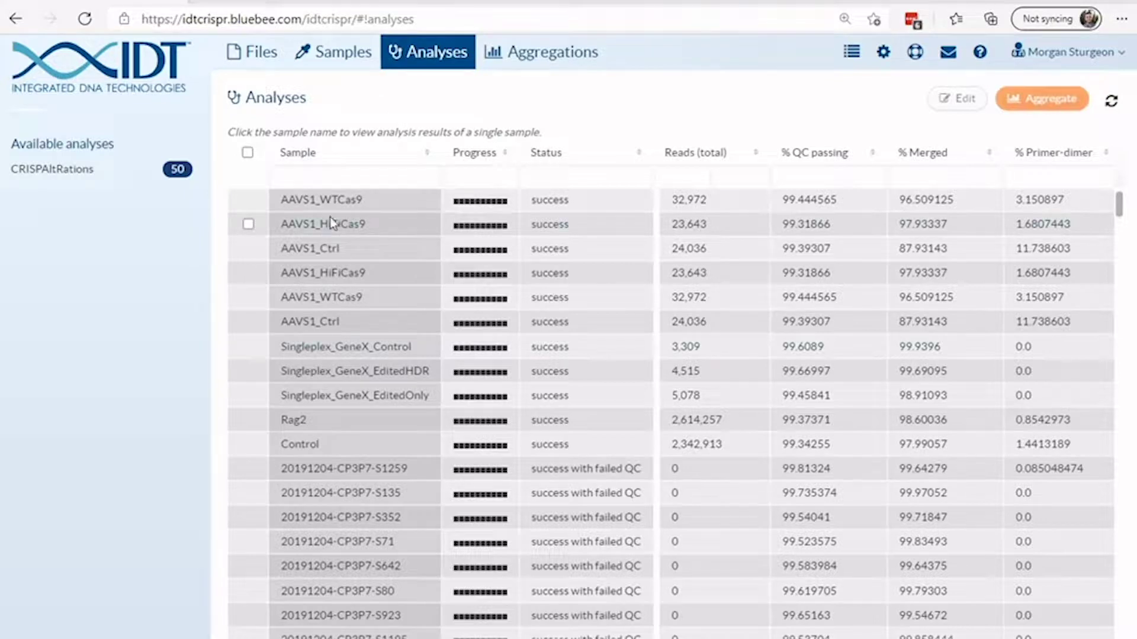
Step: Open AAVS1_WTCas9's results with its first two targets selected, and close the export options unused
{"action": "left_click", "coordinate": [335, 201]}
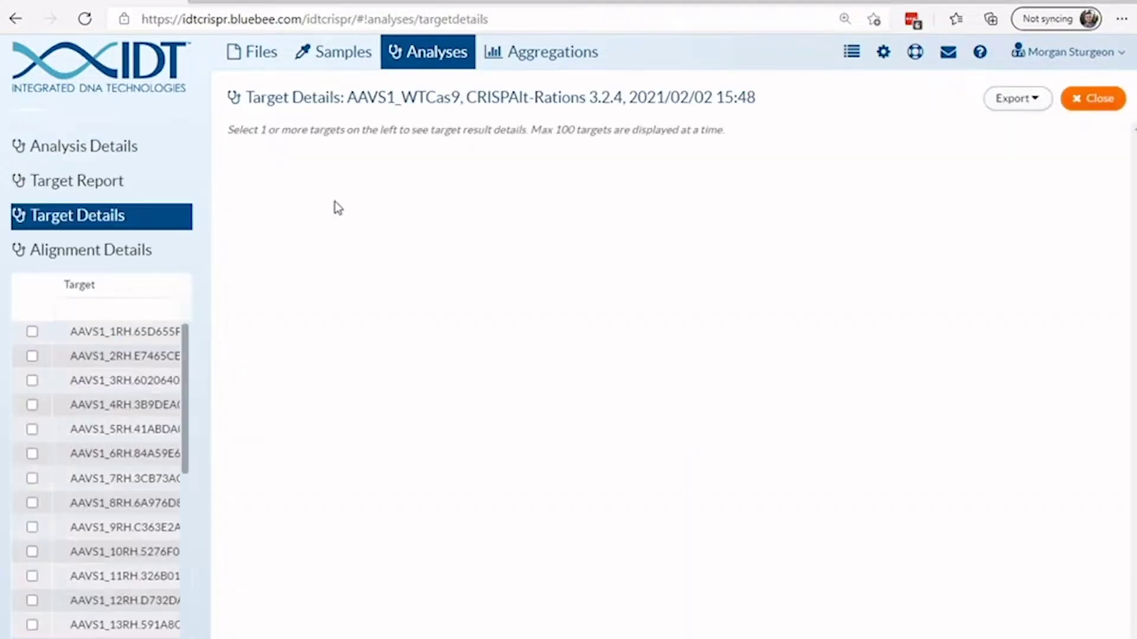
{"action": "left_click", "coordinate": [32, 331]}
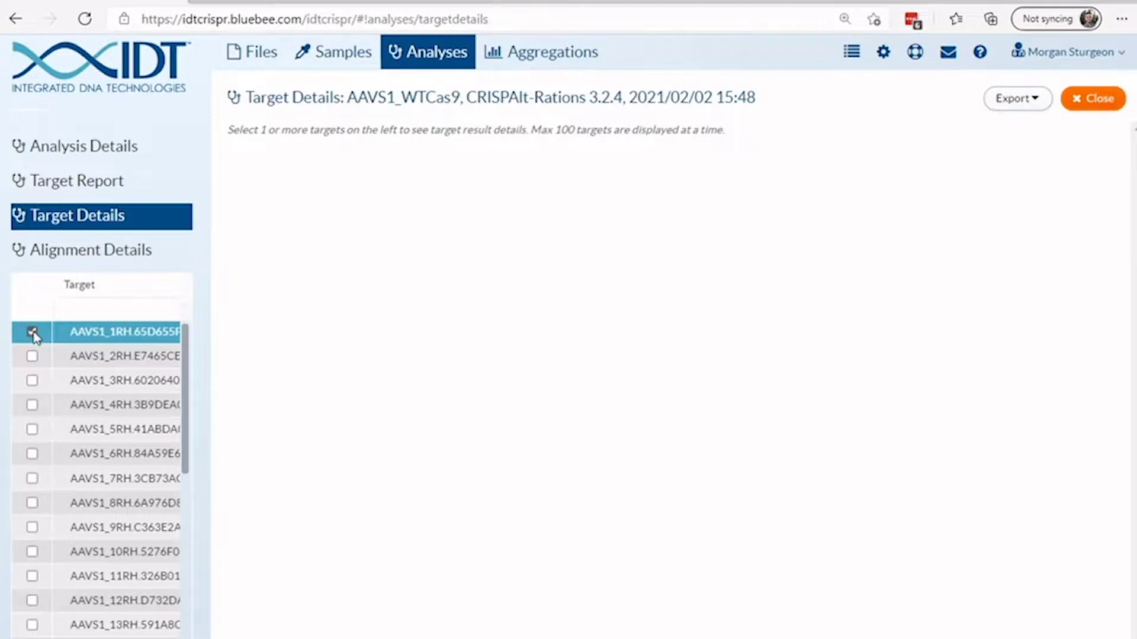
{"action": "left_click", "coordinate": [33, 366]}
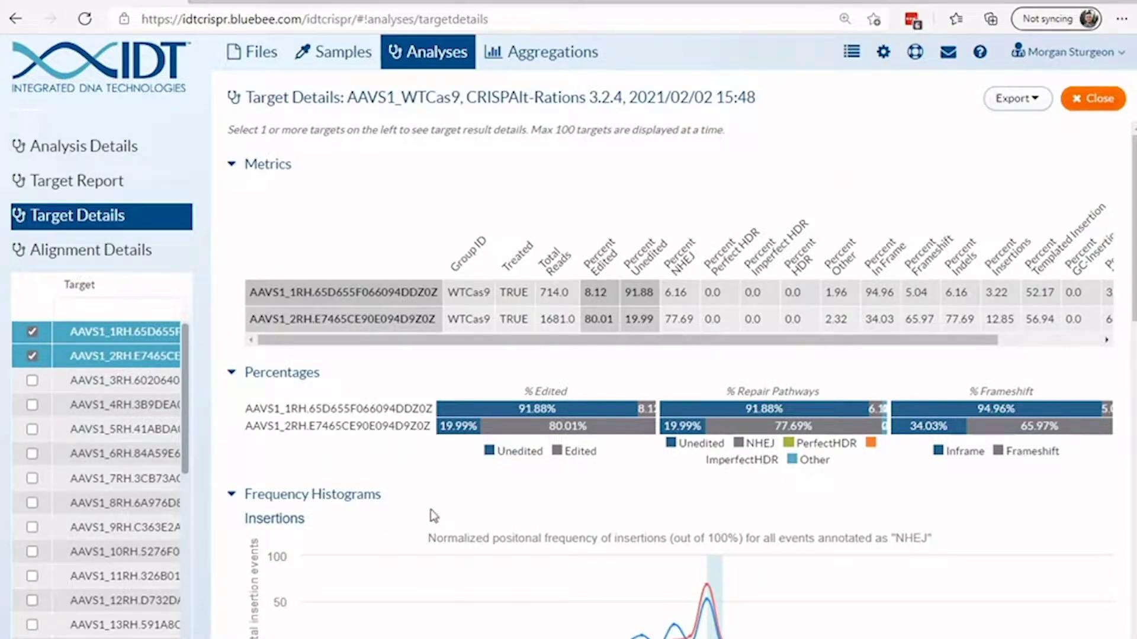
{"action": "left_click", "coordinate": [1030, 100]}
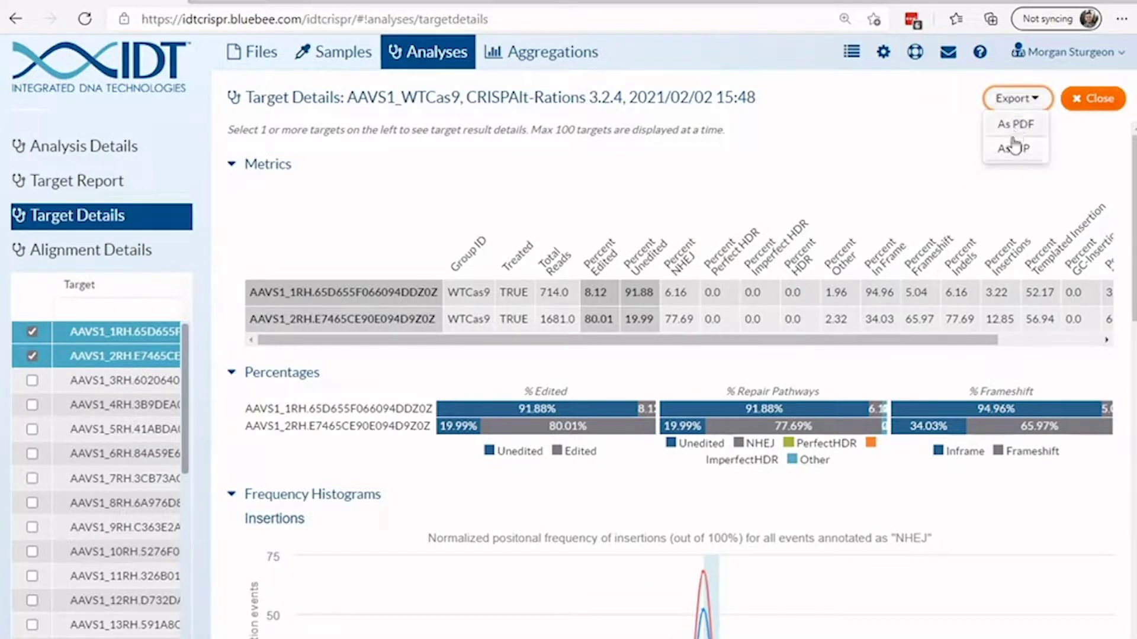
{"action": "left_click", "coordinate": [793, 172]}
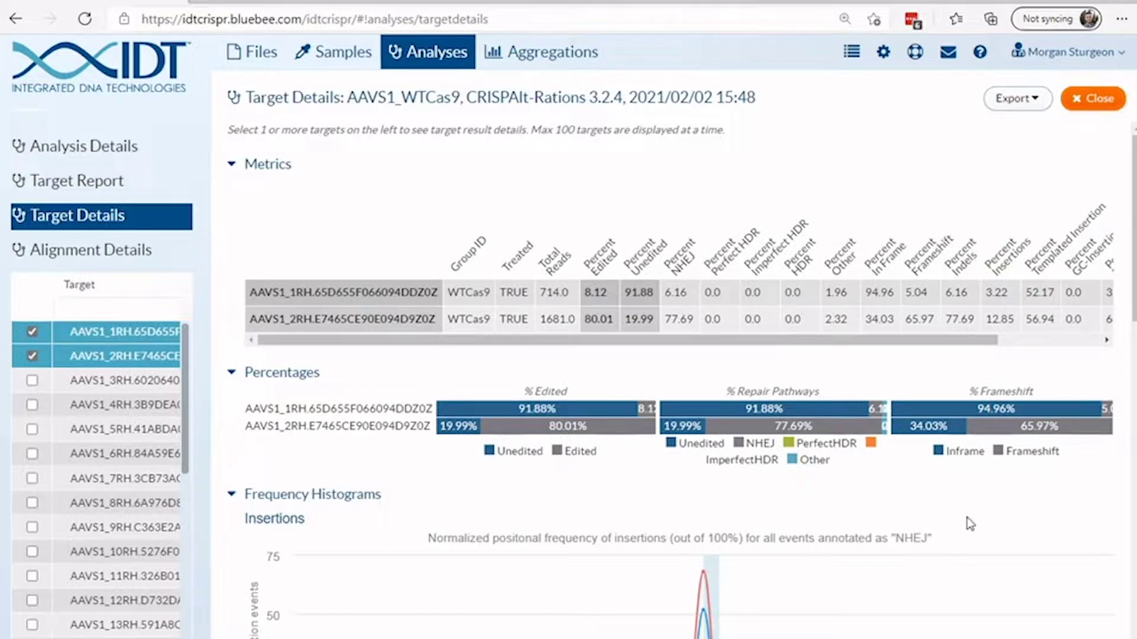
Step: Review the target charts, then show Alignment Details for the selected targets
{"action": "scroll", "coordinate": [892, 494], "scroll_direction": "down", "scroll_amount": 9}
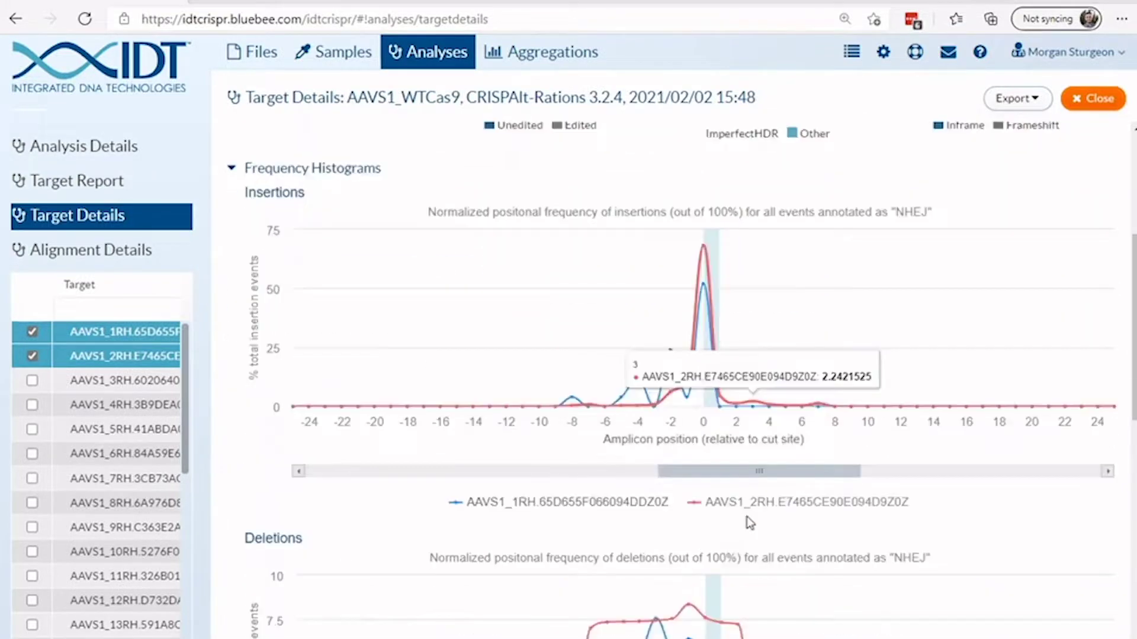
{"action": "scroll", "coordinate": [749, 509], "scroll_direction": "down", "scroll_amount": 8}
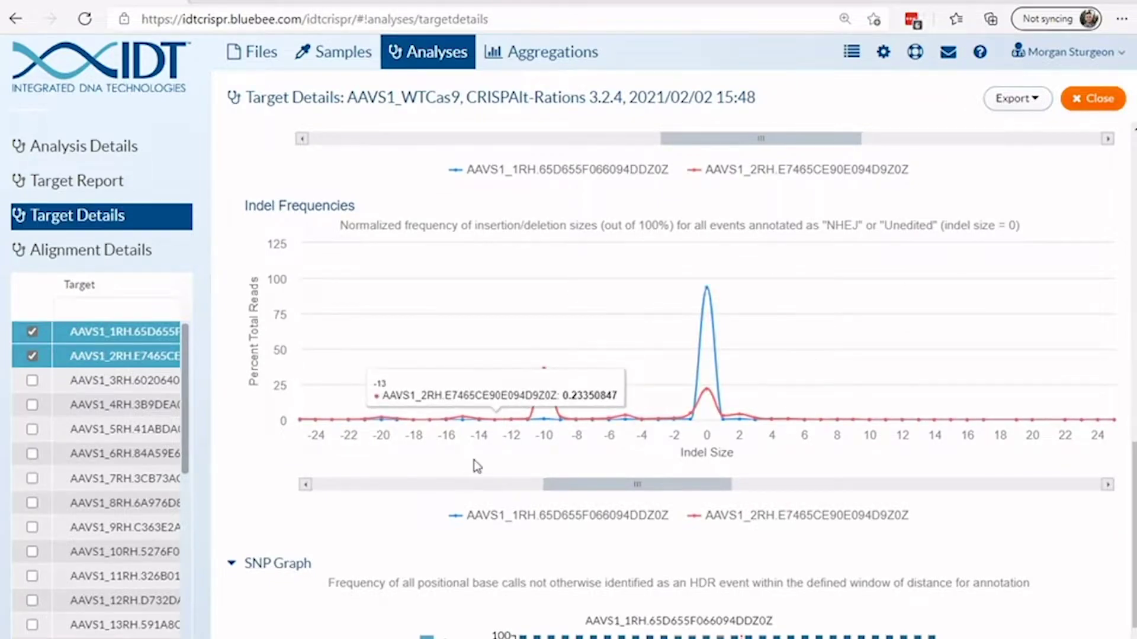
{"action": "scroll", "coordinate": [691, 440], "scroll_direction": "down", "scroll_amount": 2}
{"action": "scroll", "coordinate": [469, 631], "scroll_direction": "down", "scroll_amount": 3}
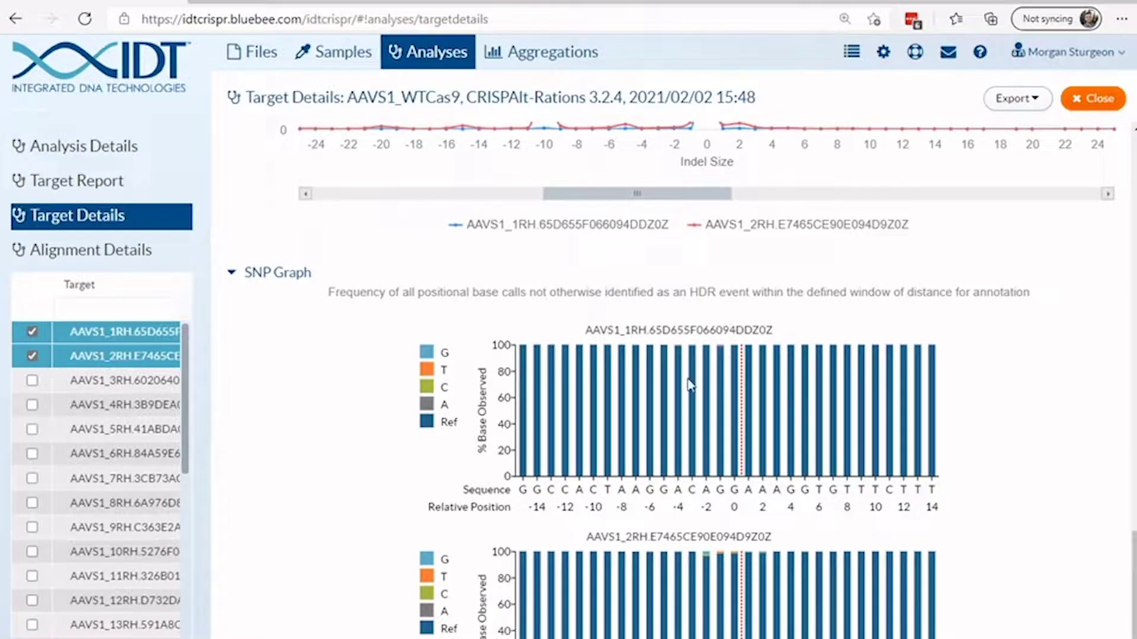
{"action": "left_click", "coordinate": [99, 251]}
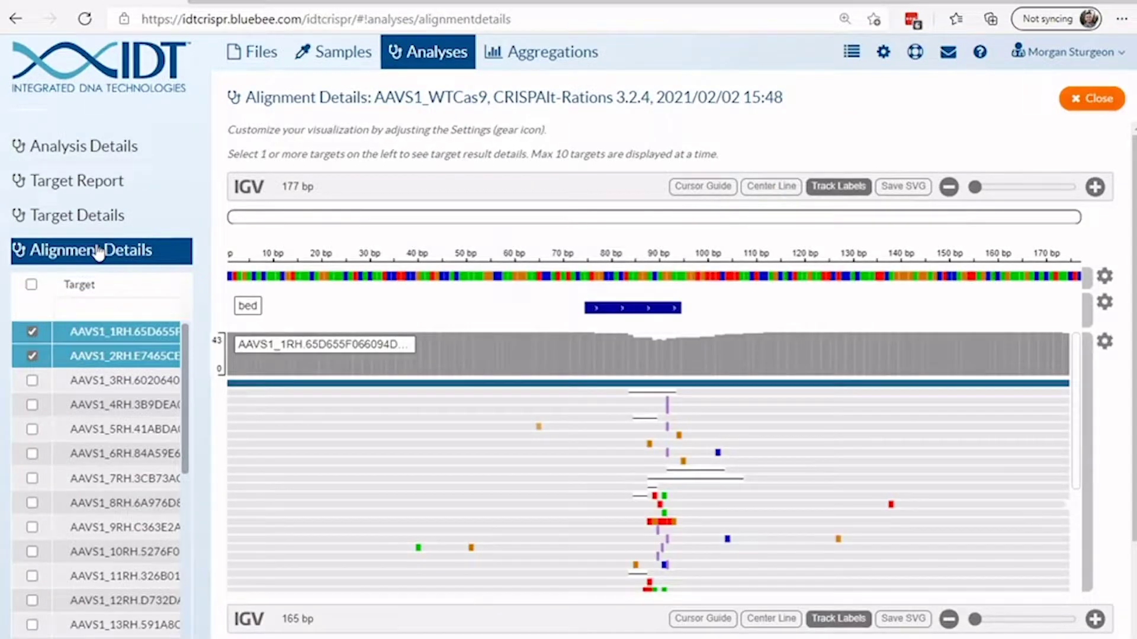
Step: Show one AAVS1_2RH read's details: Cigar 106M10D49M, mapping quality 60, not duplicate
{"action": "scroll", "coordinate": [734, 438], "scroll_direction": "down", "scroll_amount": 5}
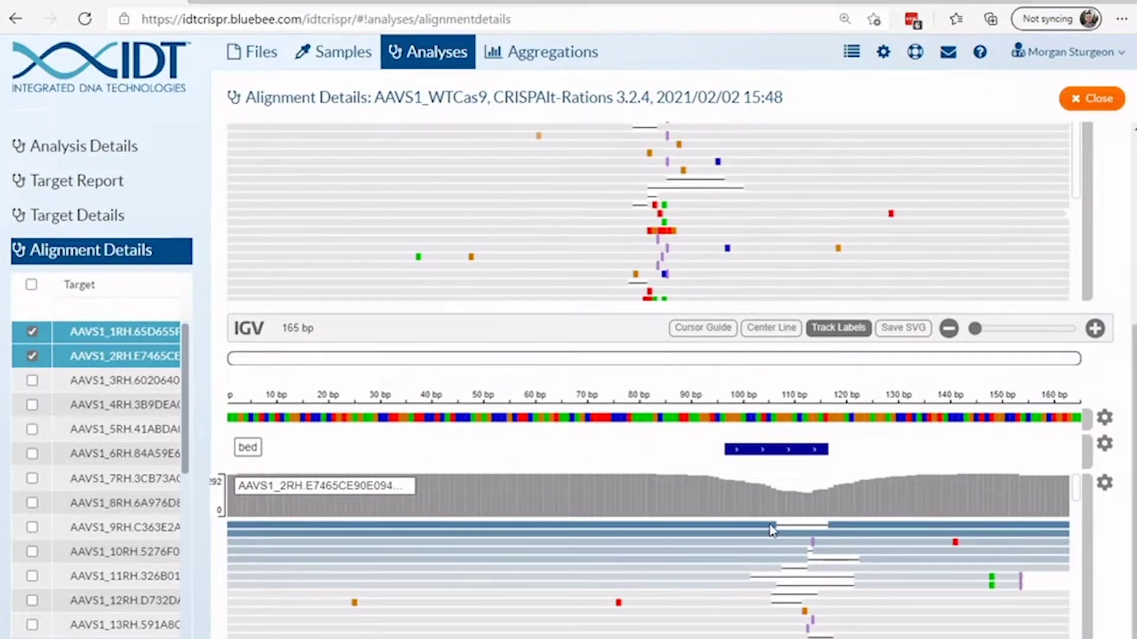
{"action": "left_click", "coordinate": [772, 530]}
{"action": "scroll", "coordinate": [863, 622], "scroll_direction": "down", "scroll_amount": 5}
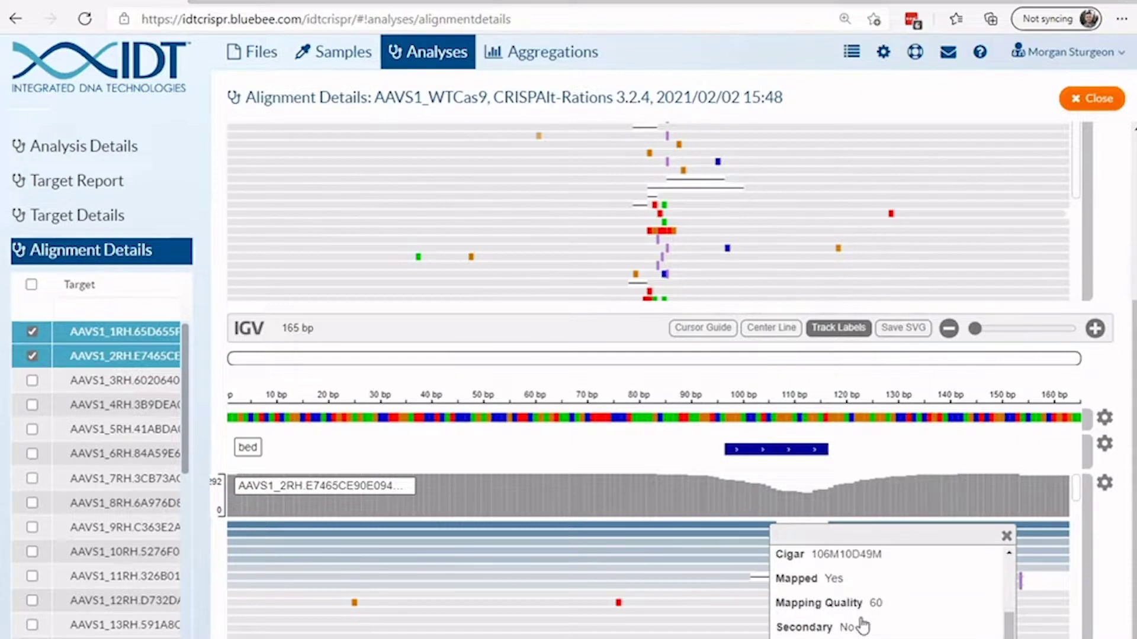
{"action": "scroll", "coordinate": [863, 625], "scroll_direction": "down", "scroll_amount": 1}
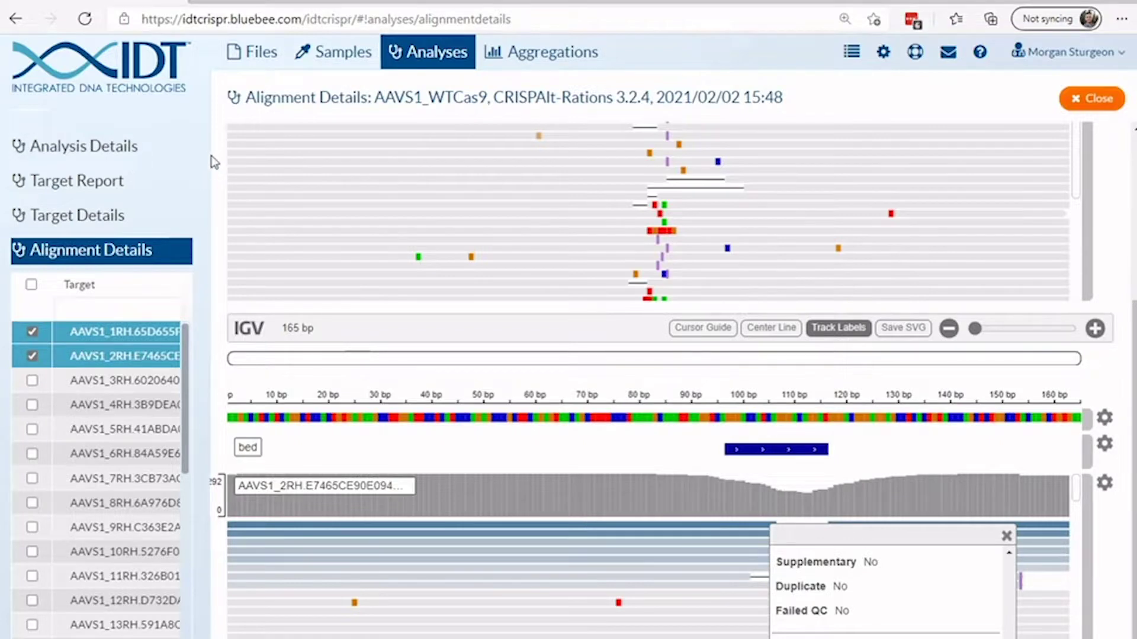
Step: Open AAVS1_WTCas9's Analysis Details and preview, then close, the SAMPLE_collapsedIndelInfo.csv result file
{"action": "left_click", "coordinate": [61, 154]}
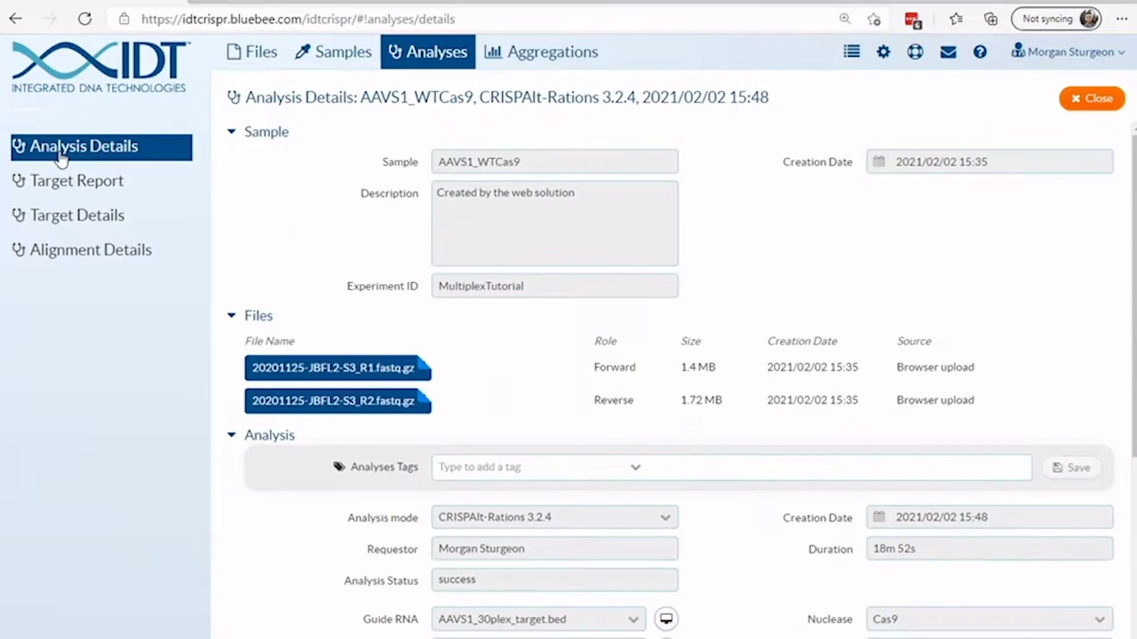
{"action": "scroll", "coordinate": [757, 280], "scroll_direction": "down", "scroll_amount": 8}
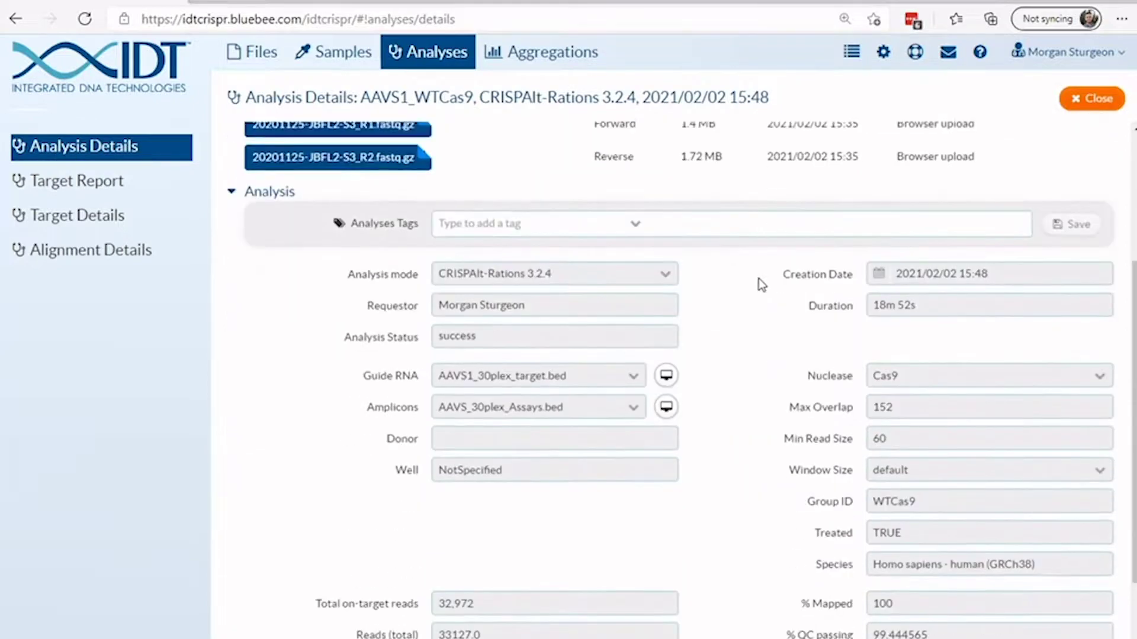
{"action": "scroll", "coordinate": [763, 284], "scroll_direction": "down", "scroll_amount": 1}
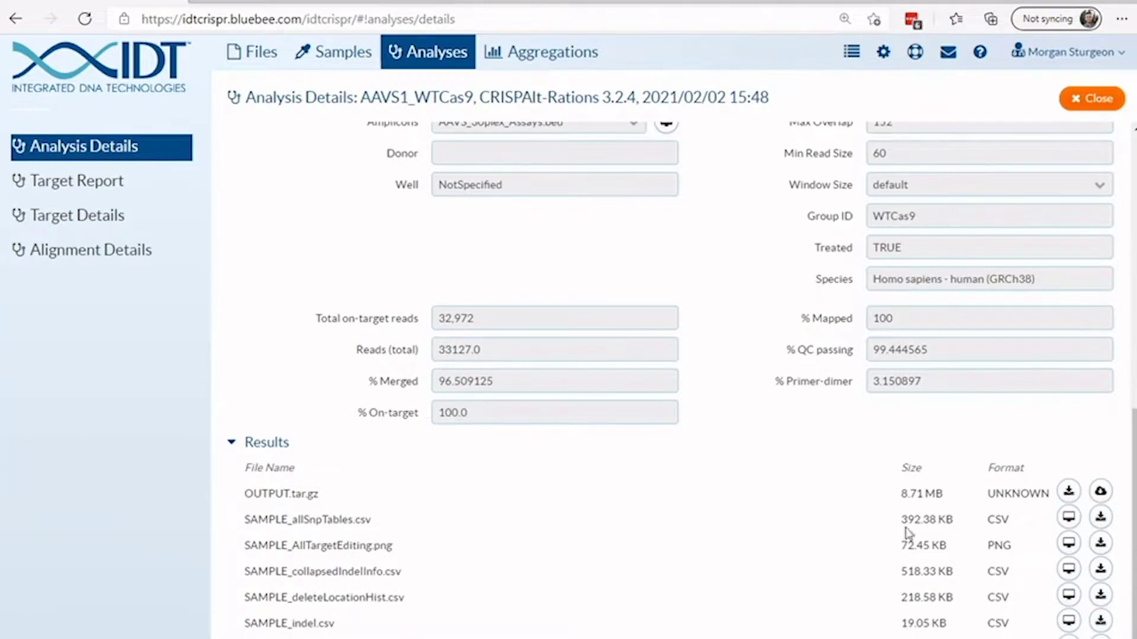
{"action": "left_click", "coordinate": [1068, 570]}
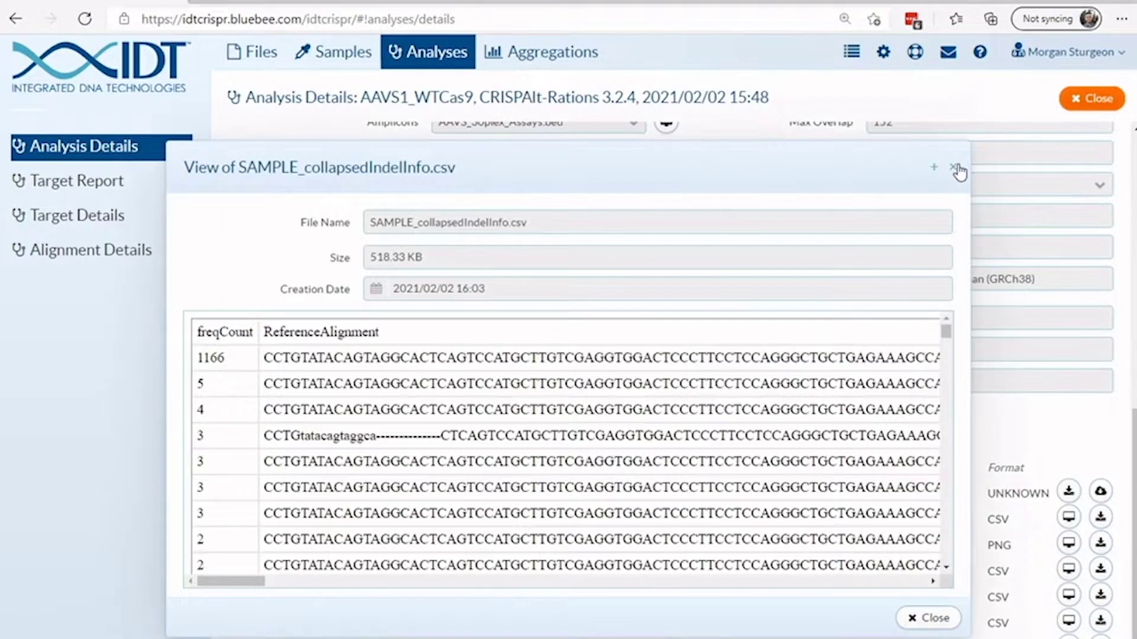
{"action": "left_click", "coordinate": [956, 169]}
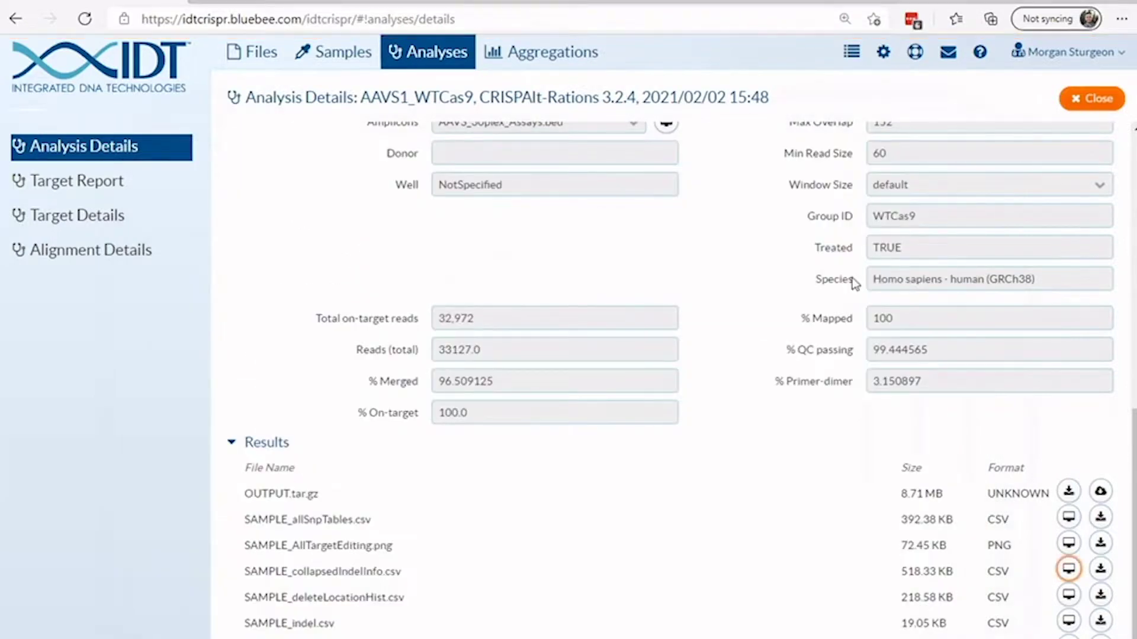
{"action": "scroll", "coordinate": [852, 282], "scroll_direction": "up", "scroll_amount": 10}
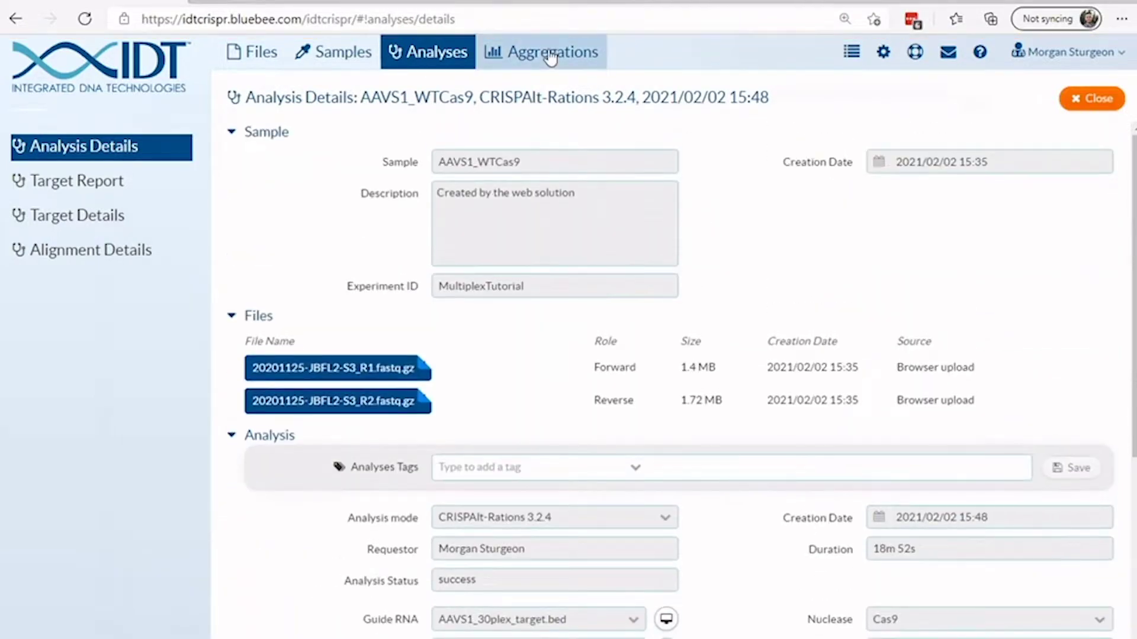
Step: Export the Multiplex aggregation's Target Report to Excel and confirm the export options
{"action": "left_click", "coordinate": [550, 58]}
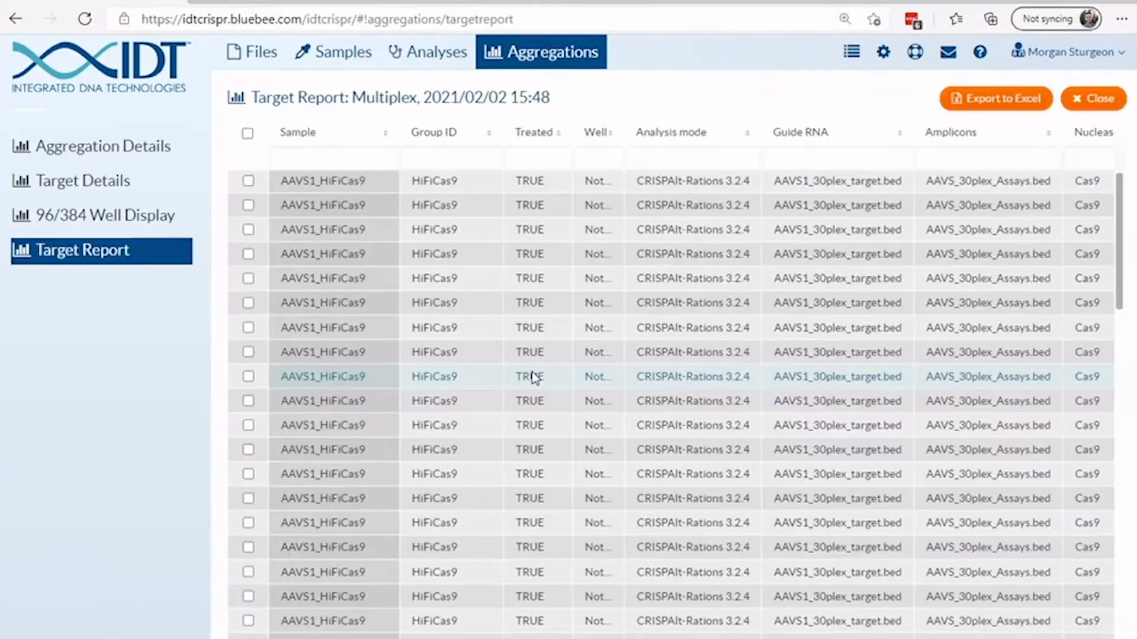
{"action": "left_click", "coordinate": [1025, 110]}
{"action": "left_click", "coordinate": [638, 483]}
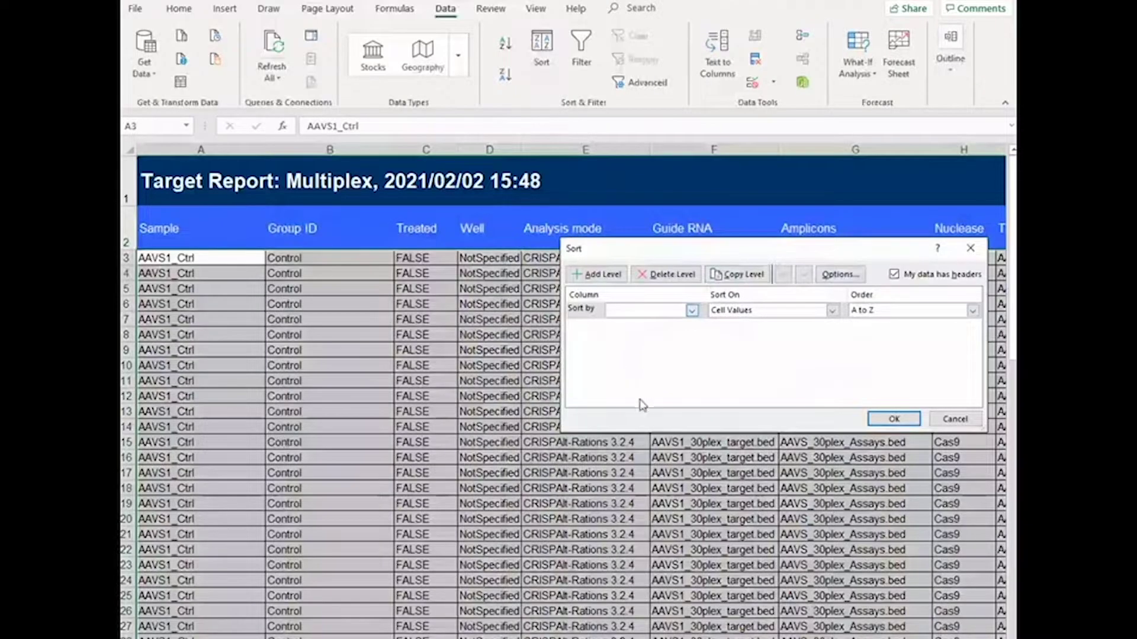
Step: Sort the report by Target, then Group ID, then Treated, and scroll through the sorted rows
{"action": "type", "text": "Target"}
{"action": "key", "text": "alt+a"}
{"action": "left_click", "coordinate": [662, 327]}
{"action": "left_click", "coordinate": [662, 357]}
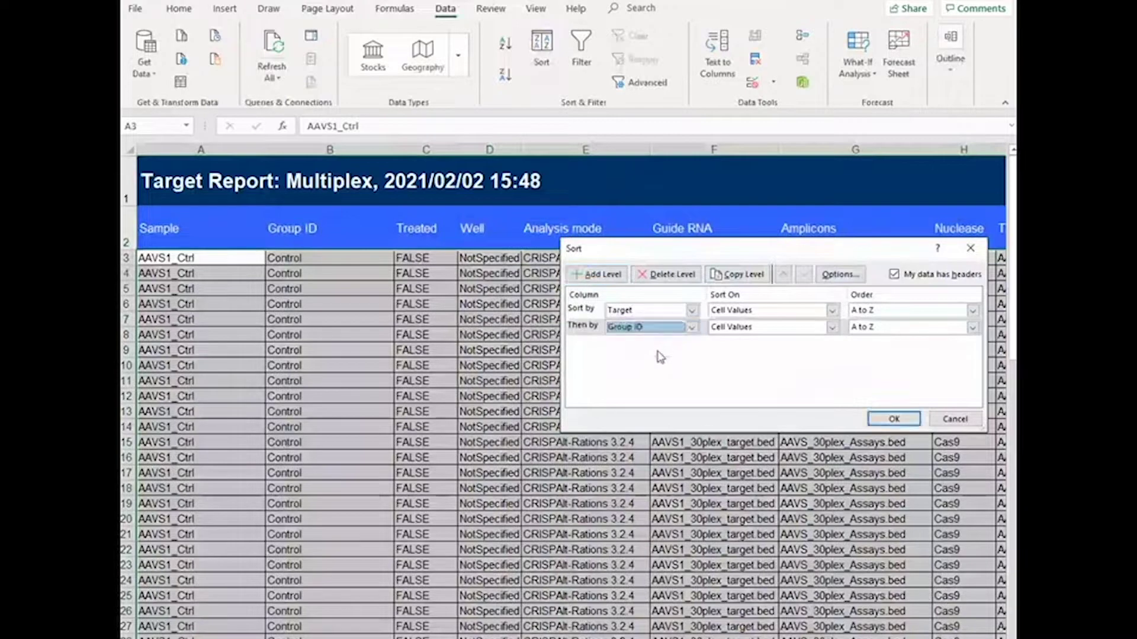
{"action": "left_click", "coordinate": [590, 282]}
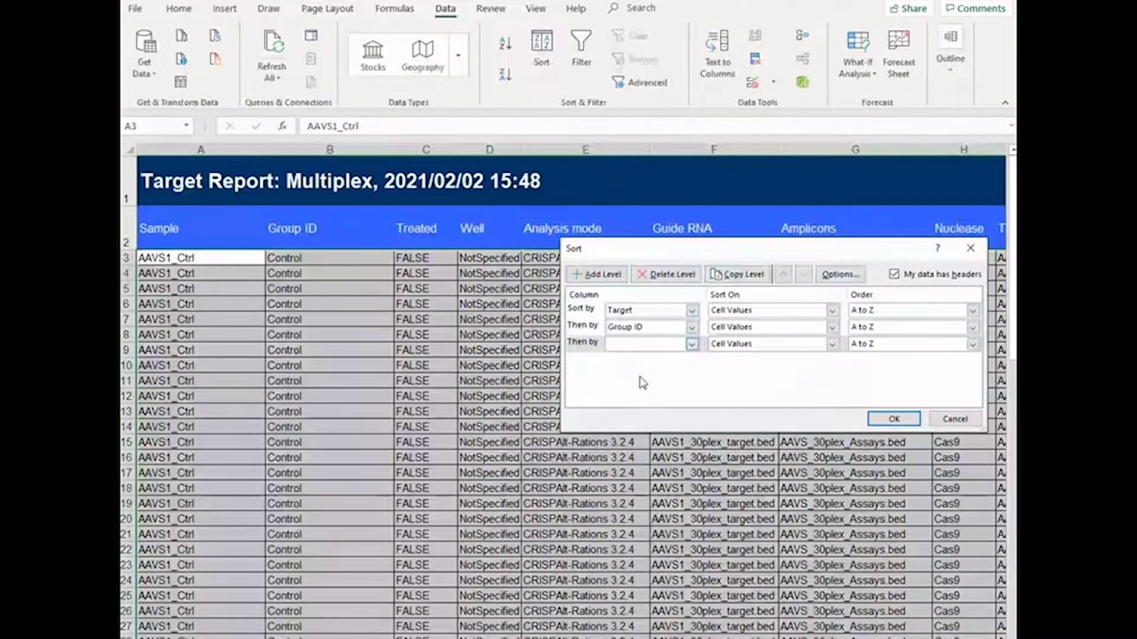
{"action": "type", "text": "Treated"}
{"action": "left_click", "coordinate": [894, 419]}
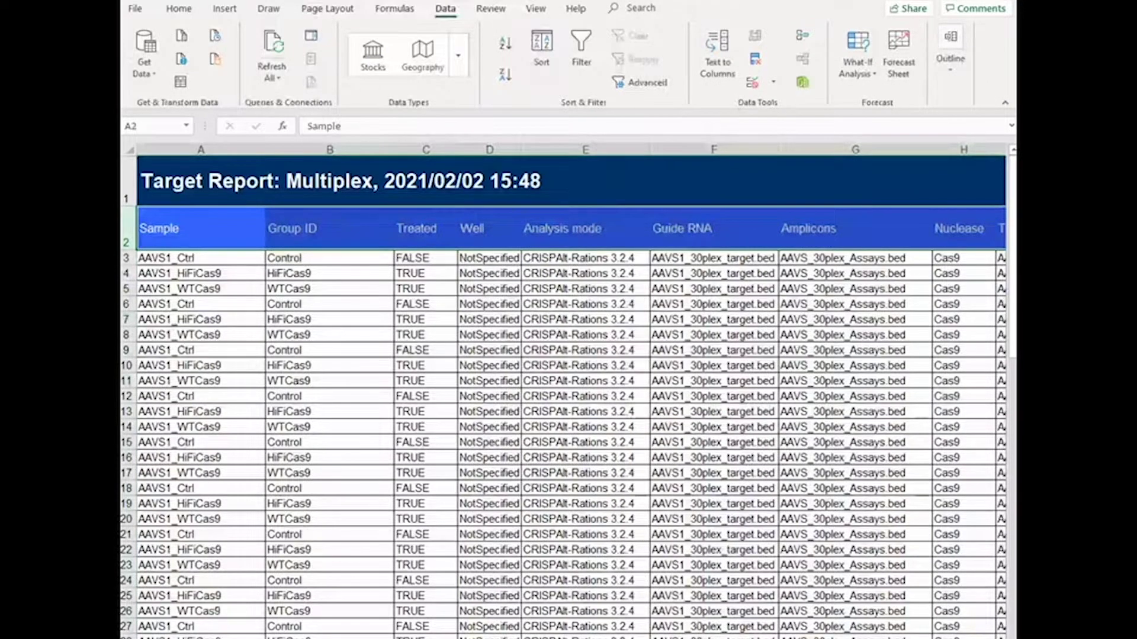
{"action": "scroll", "coordinate": [568, 414], "scroll_direction": "right", "scroll_amount": 10}
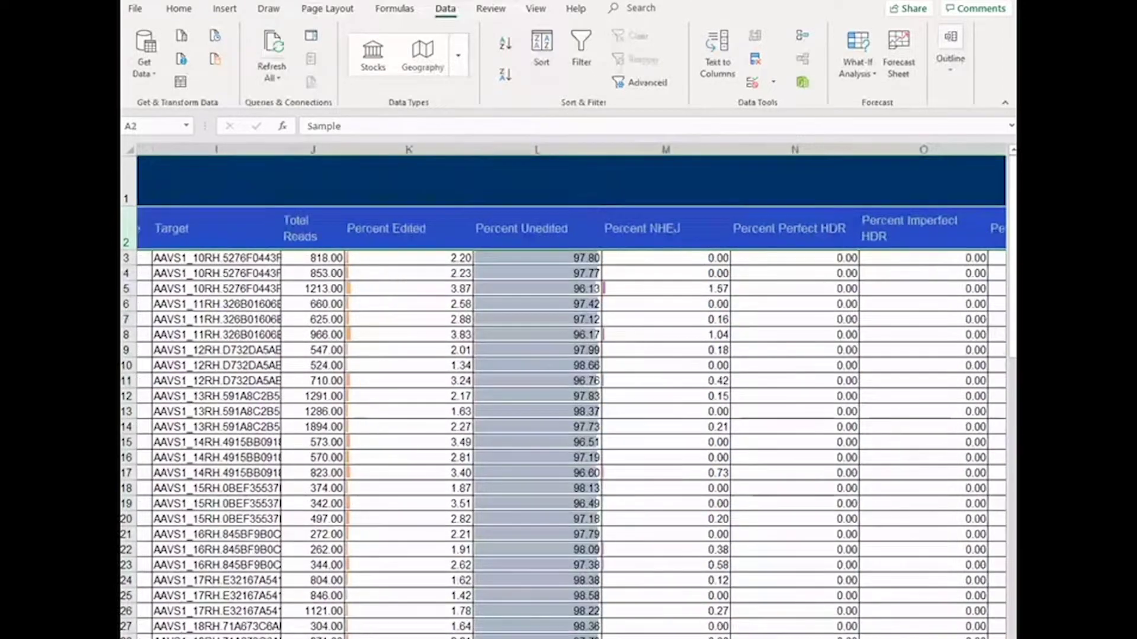
{"action": "scroll", "coordinate": [724, 444], "scroll_direction": "left", "scroll_amount": 3}
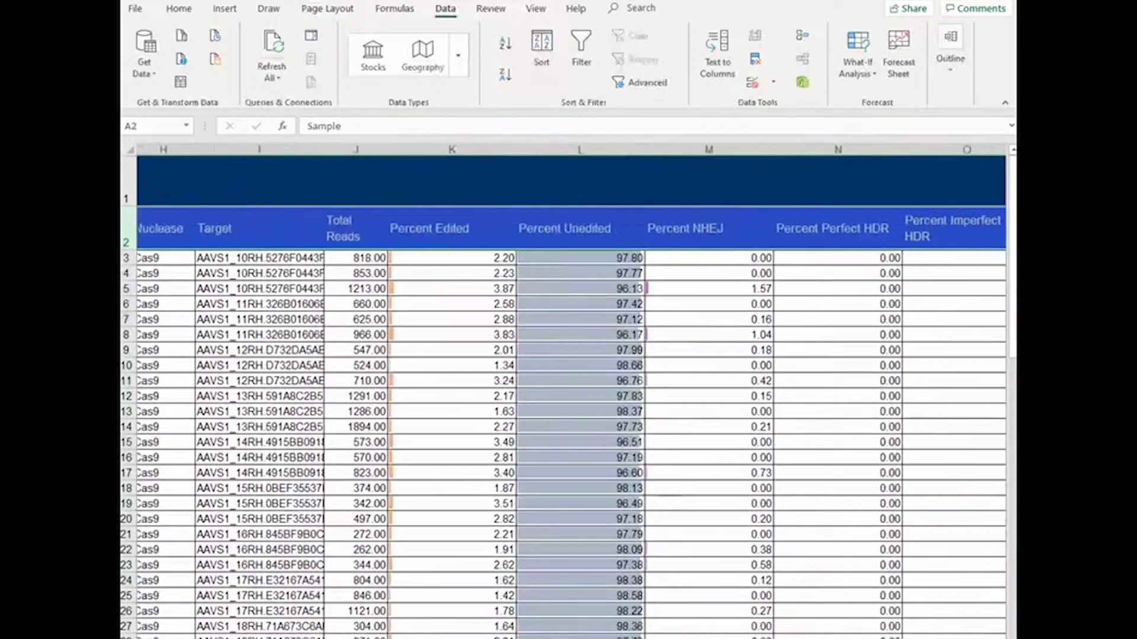
{"action": "scroll", "coordinate": [724, 444], "scroll_direction": "down", "scroll_amount": 15}
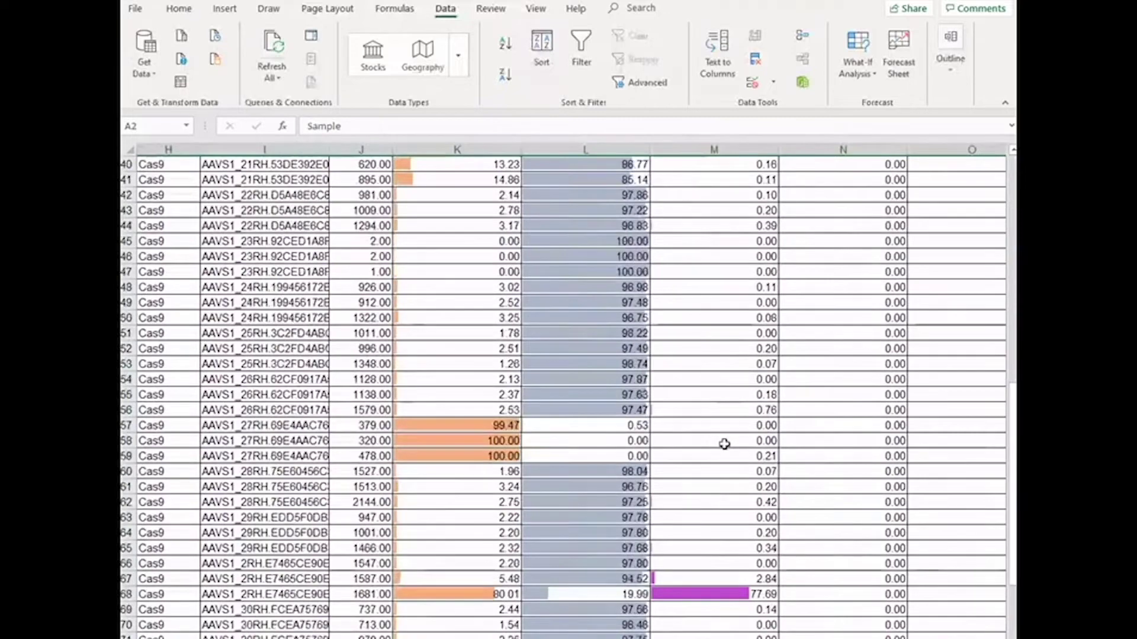
{"action": "scroll", "coordinate": [569, 390], "scroll_direction": "left", "scroll_amount": 10}
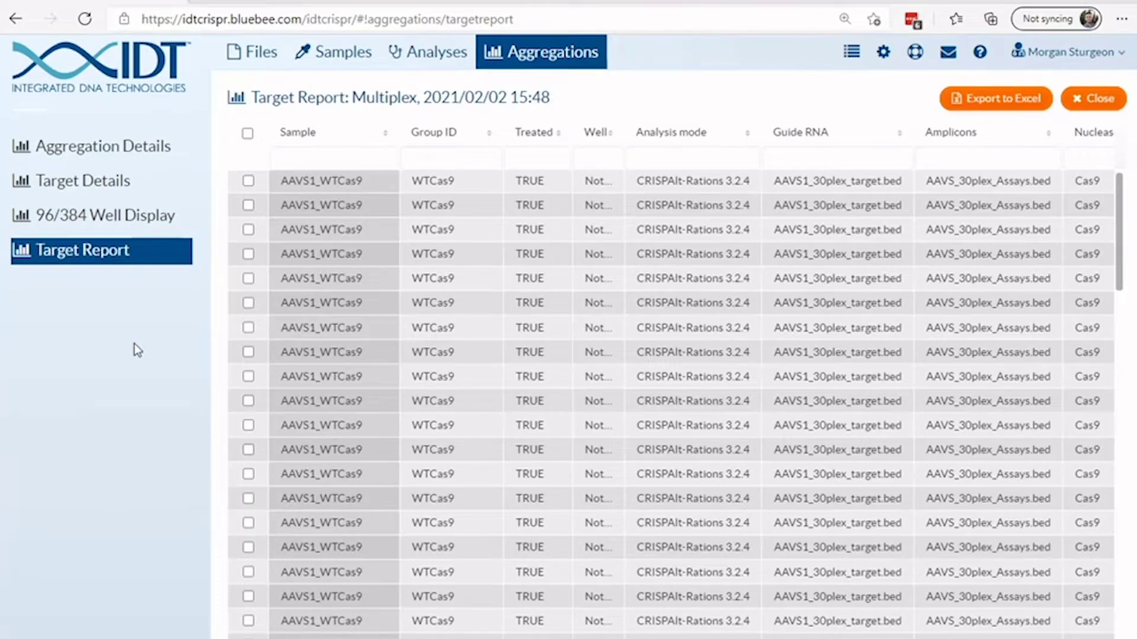
Step: Compare AAVS1_2RH for AAVS1_Ctrl and AAVS1_HiFiCas9 (2.2% vs 5.48% edited) and review their indel histograms
{"action": "left_click", "coordinate": [136, 183]}
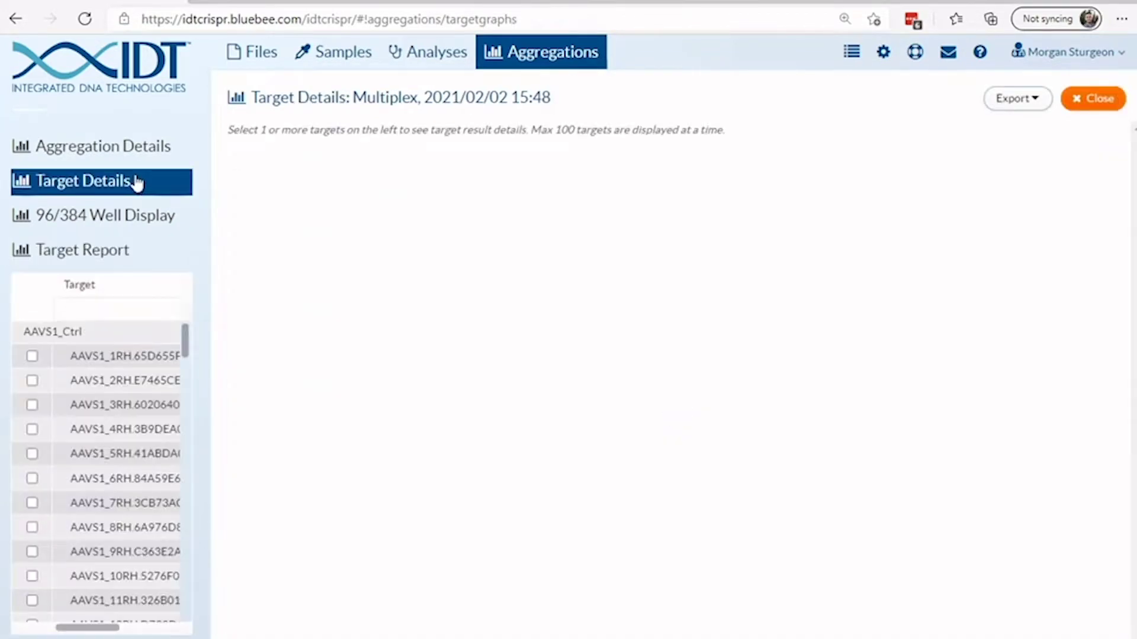
{"action": "left_click", "coordinate": [33, 382]}
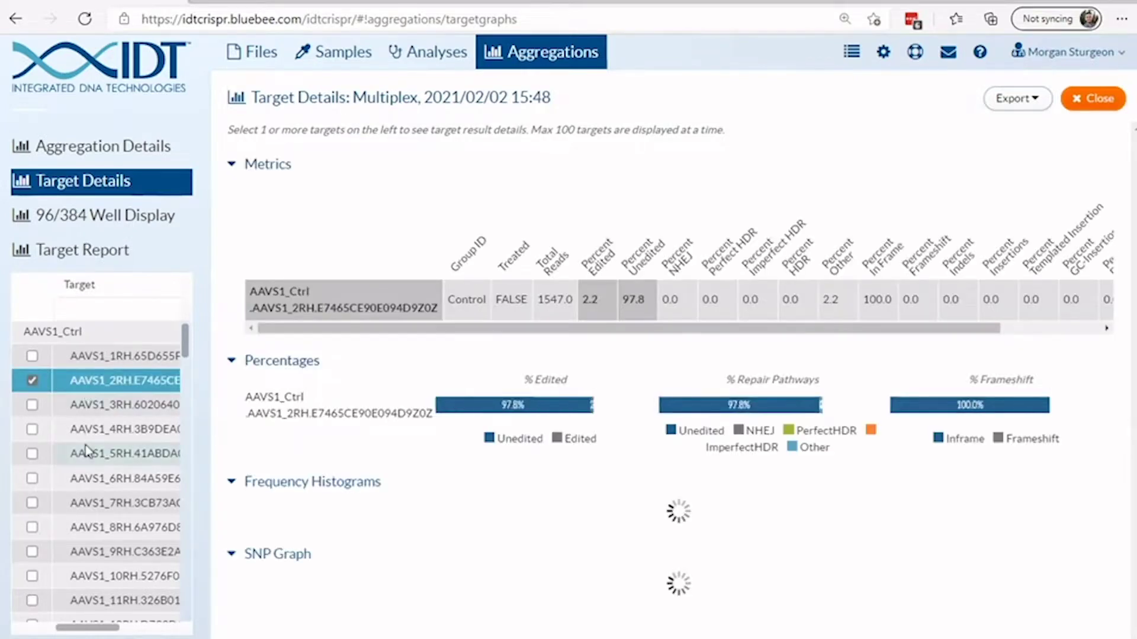
{"action": "scroll", "coordinate": [86, 445], "scroll_direction": "down", "scroll_amount": 10}
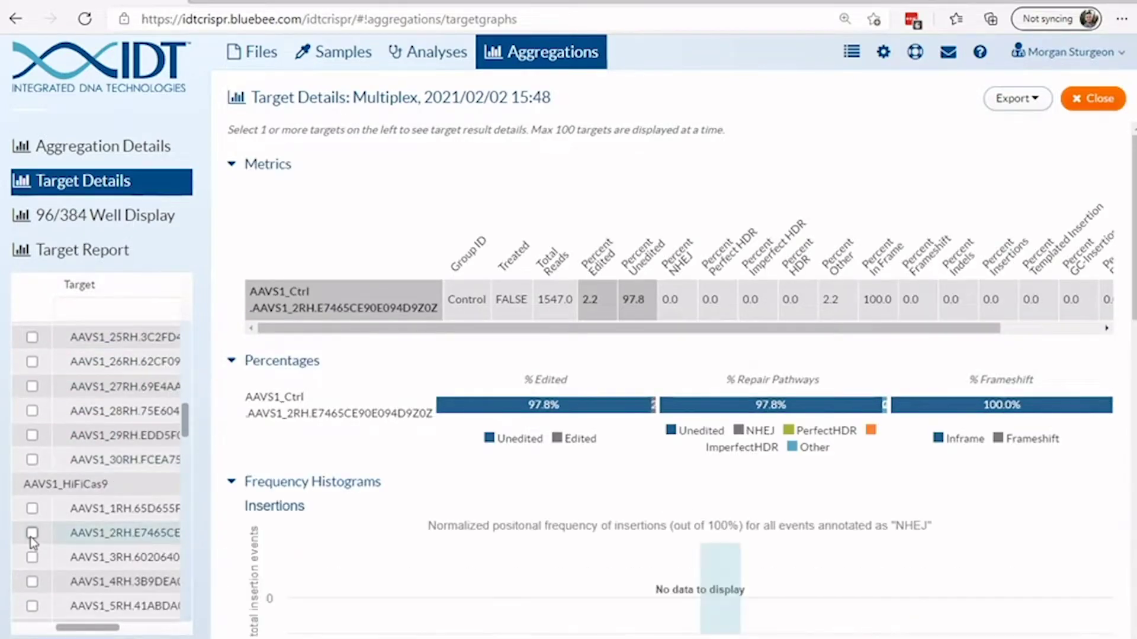
{"action": "left_click", "coordinate": [31, 534]}
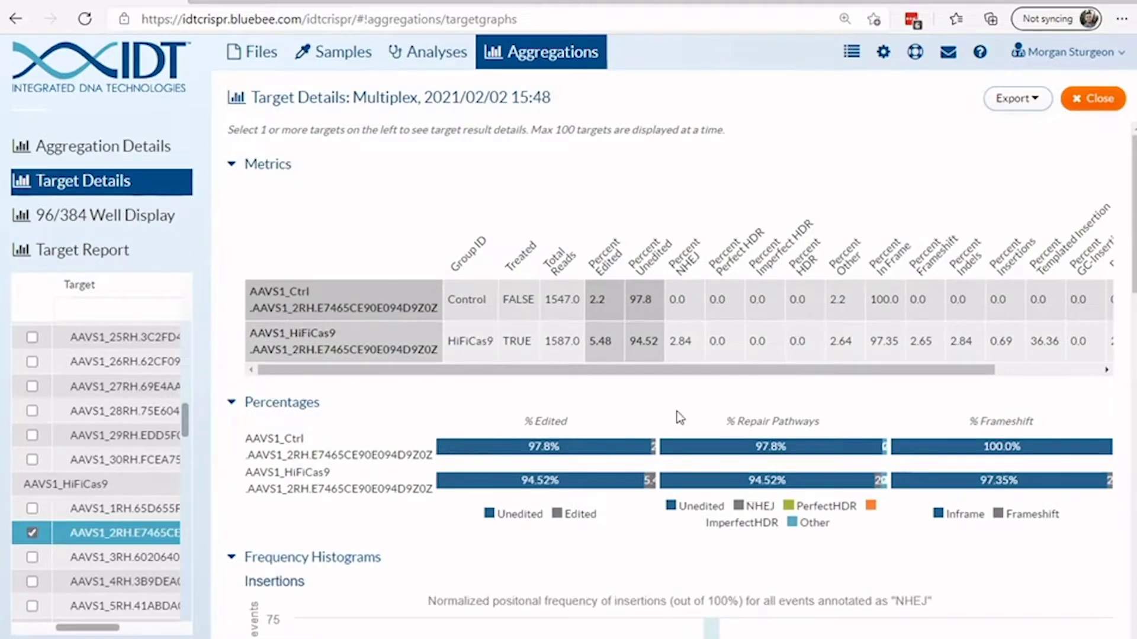
{"action": "scroll", "coordinate": [680, 418], "scroll_direction": "down", "scroll_amount": 2}
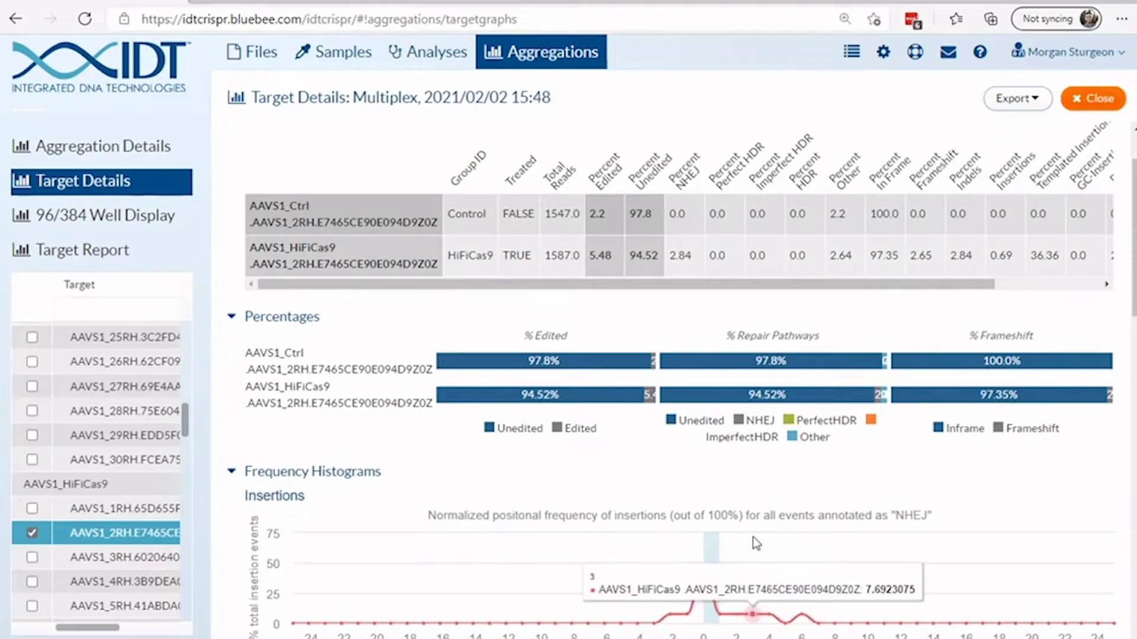
{"action": "mouse_move", "coordinate": [702, 573]}
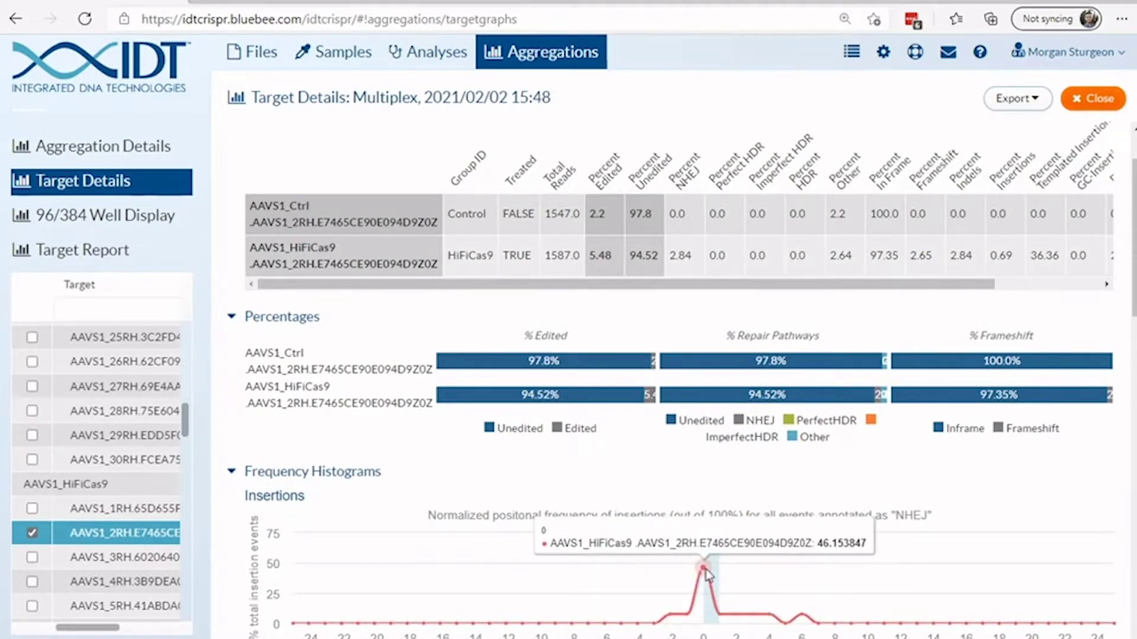
{"action": "scroll", "coordinate": [678, 608], "scroll_direction": "down", "scroll_amount": 5}
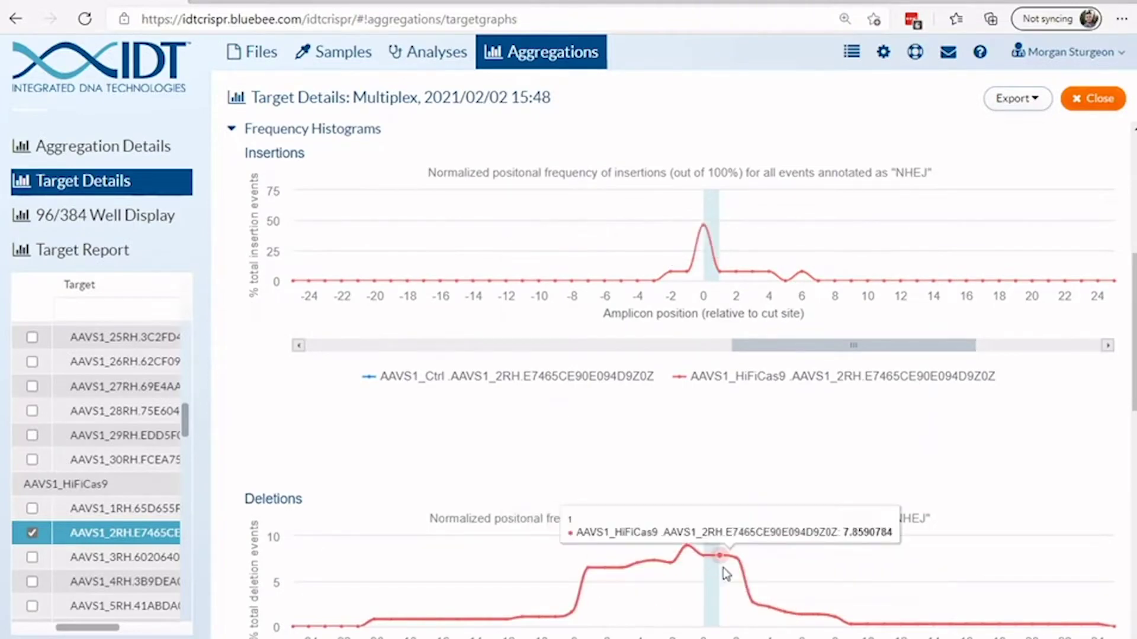
{"action": "scroll", "coordinate": [694, 545], "scroll_direction": "down", "scroll_amount": 4}
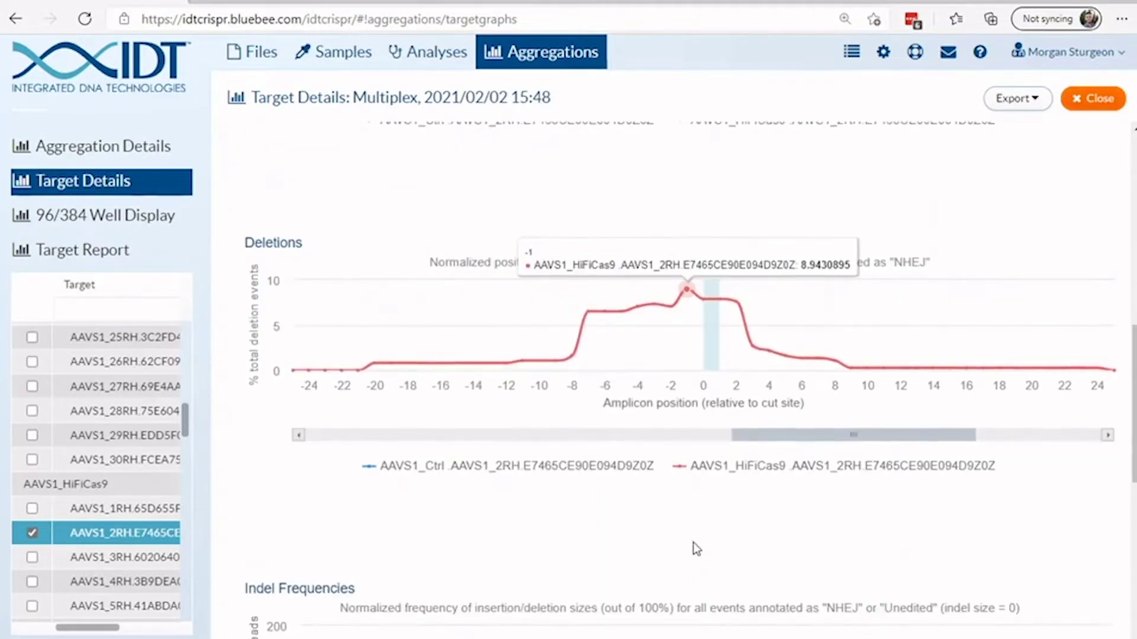